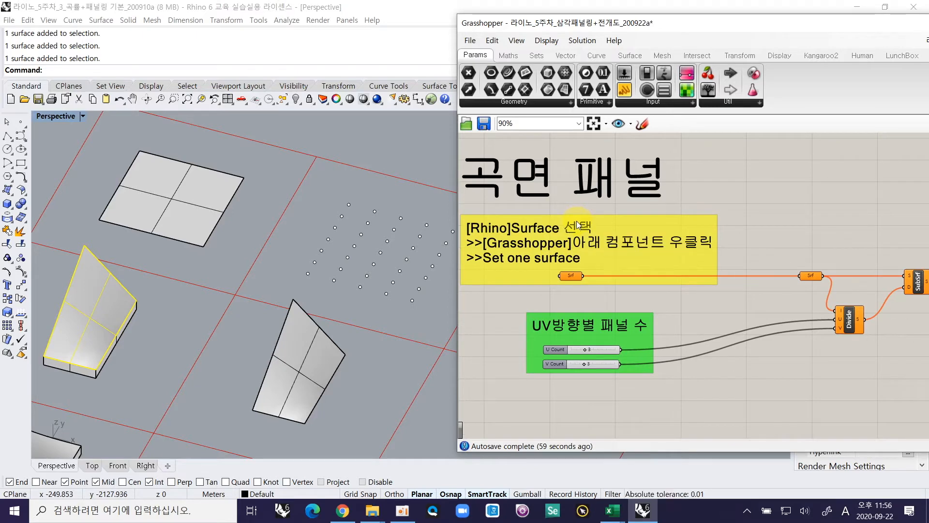
# Select the curved top surface of the leftmost solid in Rhino and set it as the input Srf parameter's one surface
pyautogui.click(193, 311)
pyautogui.click(105, 296)
pyautogui.rightClick(570, 276)
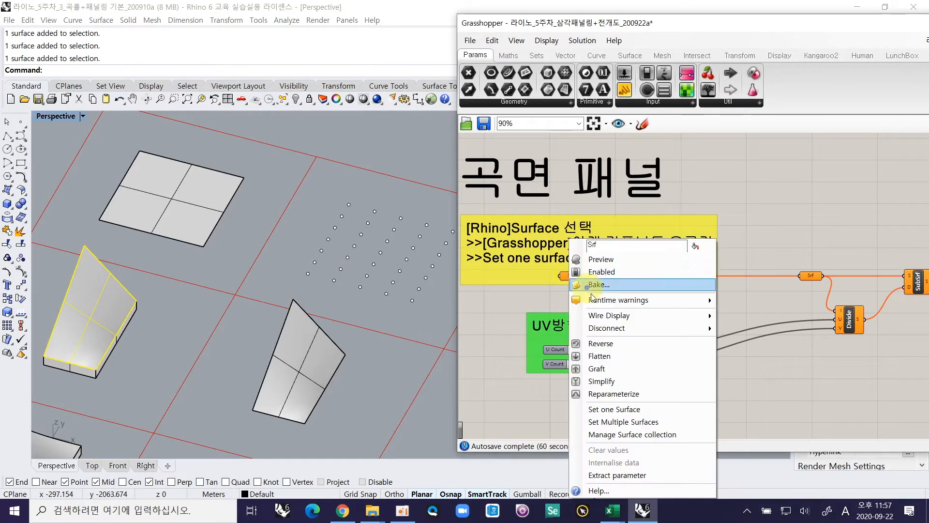
pyautogui.click(620, 410)
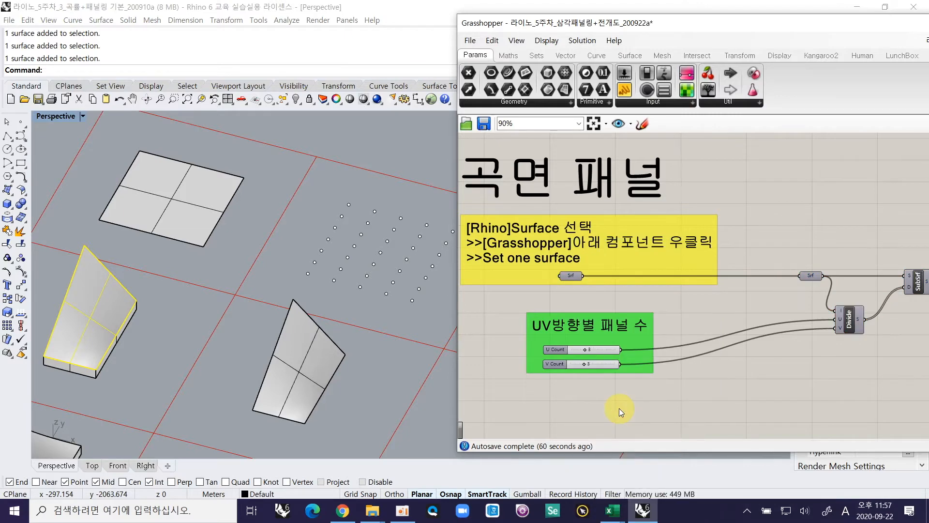
pyautogui.rightClick(577, 279)
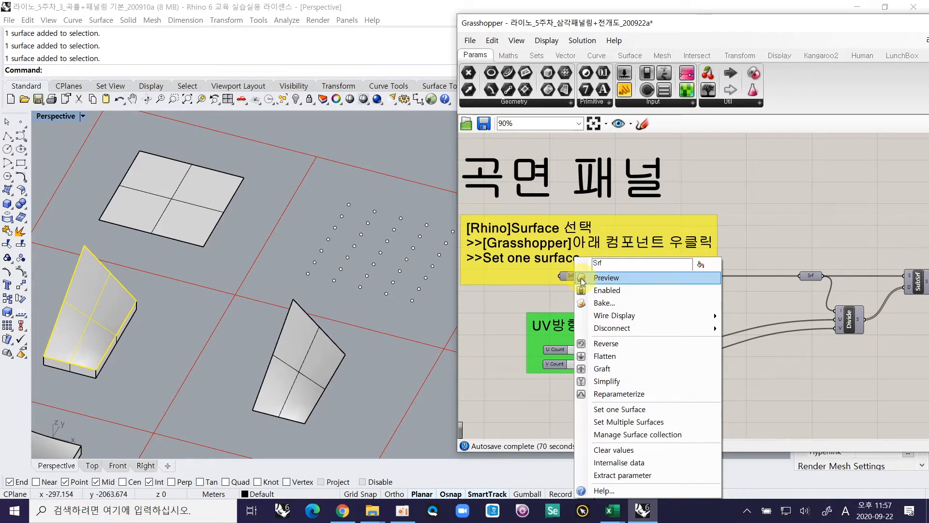
pyautogui.click(799, 301)
# Turn on the preview of the SubSrf component, the relay Srf parameter beside it and the input Srf parameter
pyautogui.moveTo(798, 300); pyautogui.dragTo(672, 299, button='right')
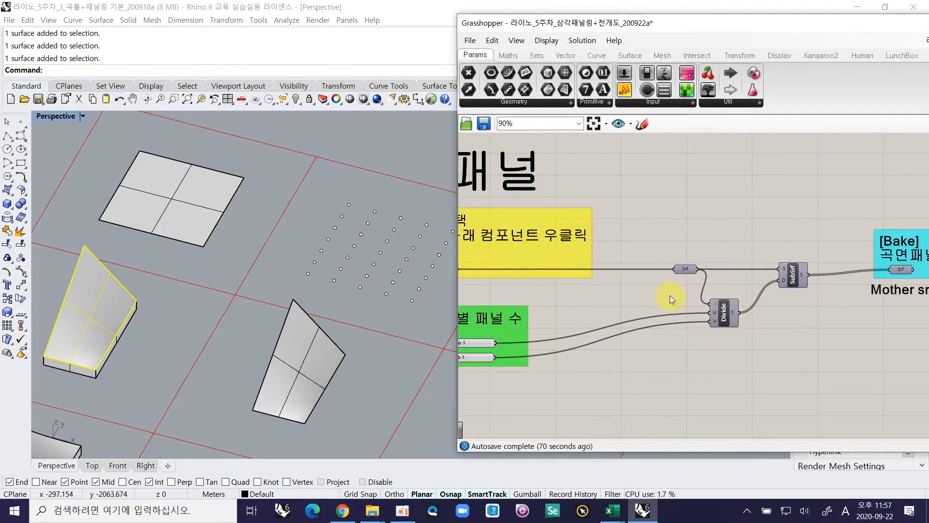
pyautogui.rightClick(793, 276)
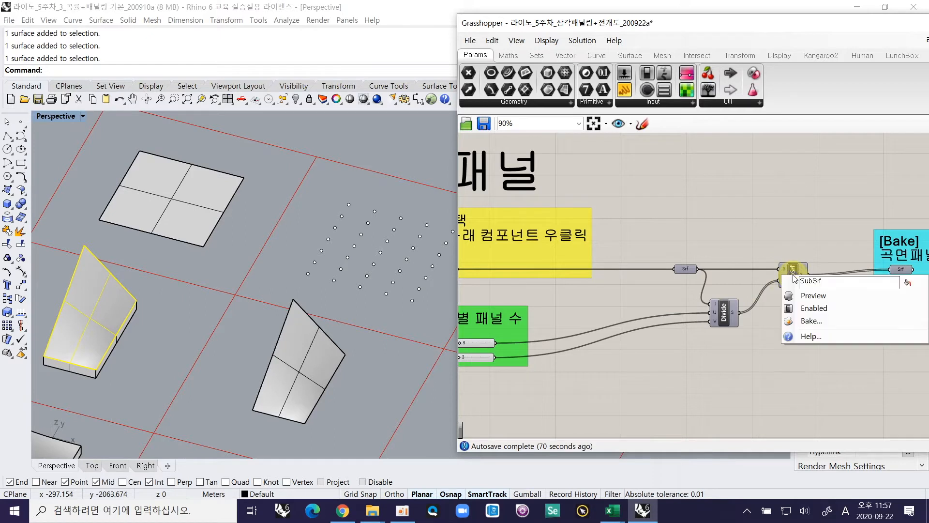
pyautogui.click(793, 296)
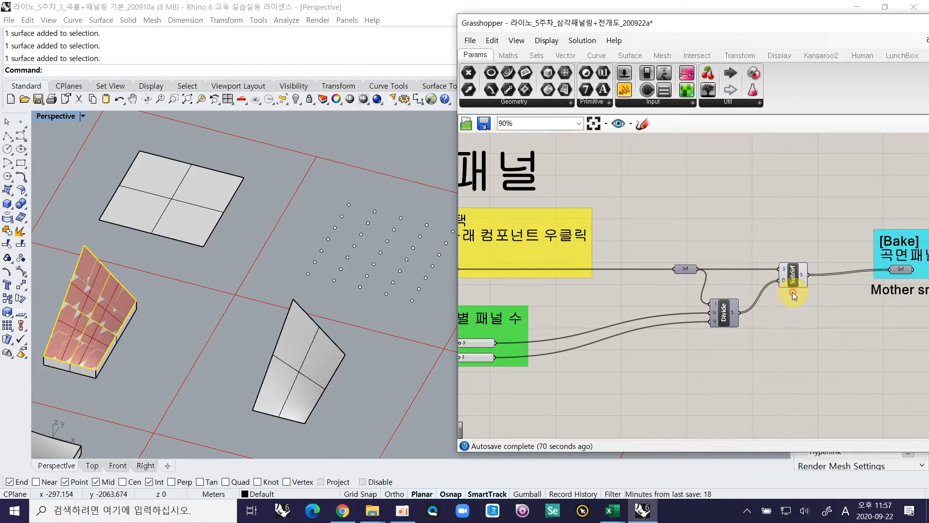
pyautogui.rightClick(691, 270)
pyautogui.click(700, 275)
pyautogui.moveTo(632, 281); pyautogui.dragTo(691, 271, button='right')
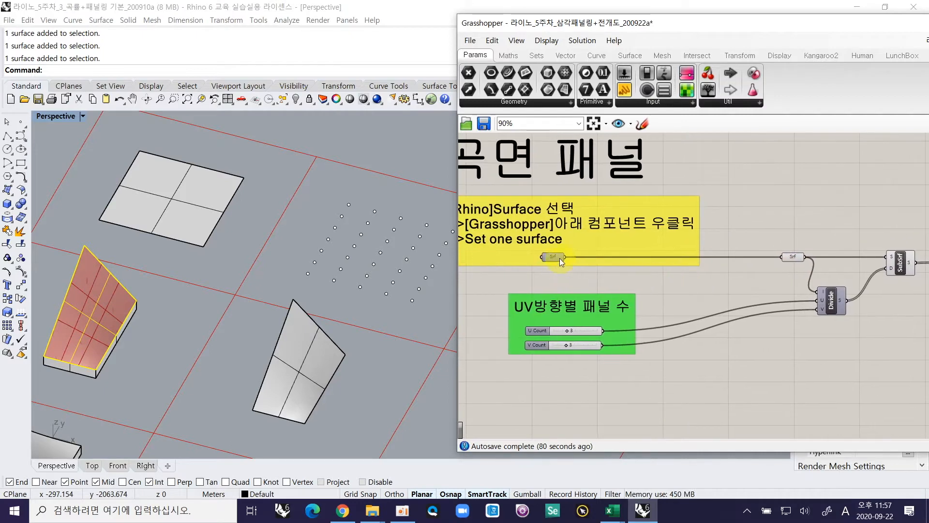
pyautogui.rightClick(559, 258)
pyautogui.click(569, 276)
# Turn on the preview of the Srf parameter in the Bake group
pyautogui.moveTo(798, 277); pyautogui.dragTo(610, 290, button='right')
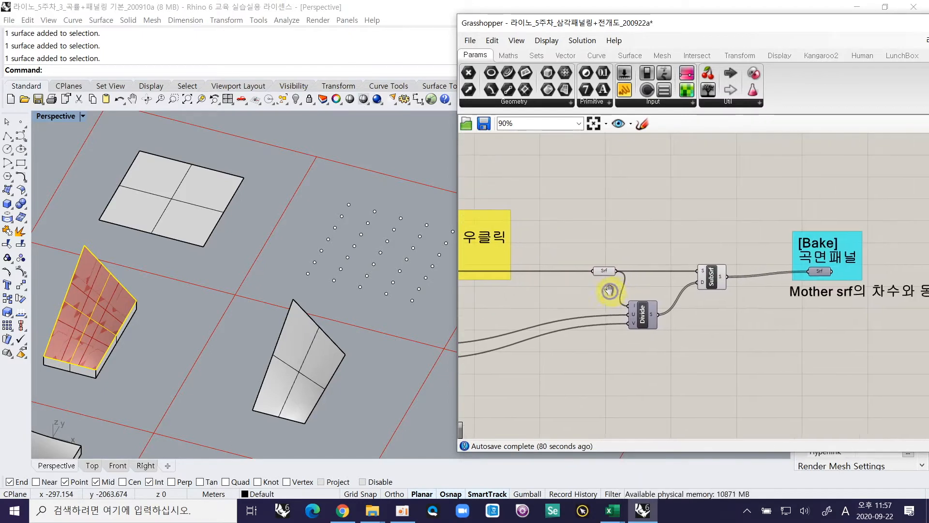
pyautogui.rightClick(819, 271)
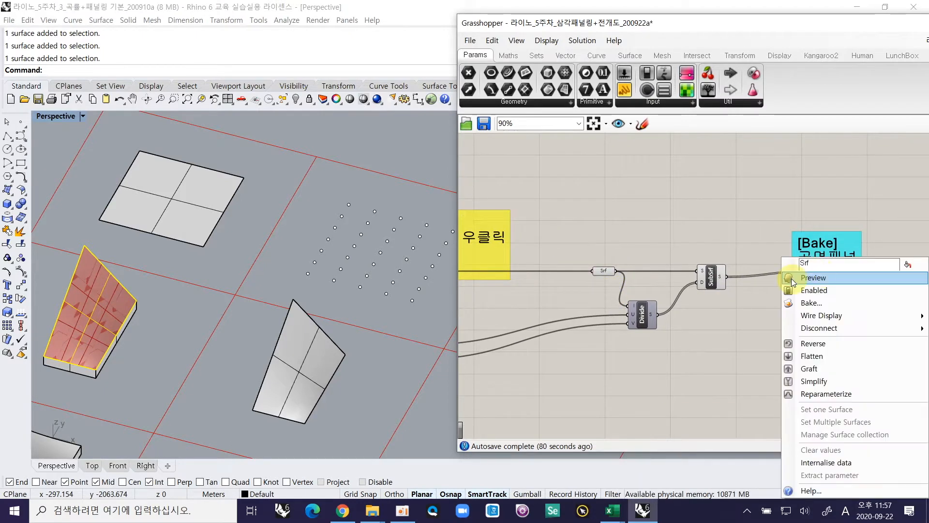
pyautogui.click(792, 279)
# Highlight the input Srf parameter and examine how its preview overlaps the subdivided panels in the Rhino viewport
pyautogui.moveTo(643, 307); pyautogui.dragTo(778, 326, button='right')
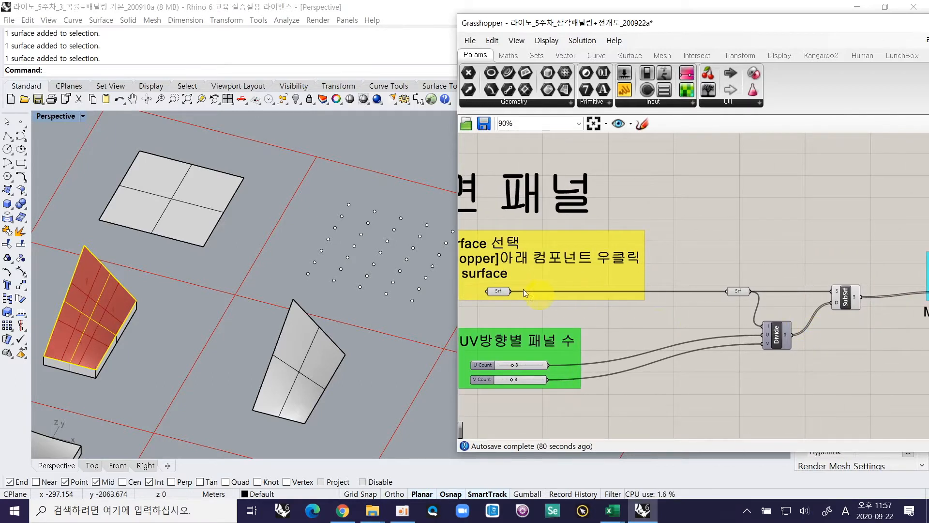
pyautogui.click(498, 291)
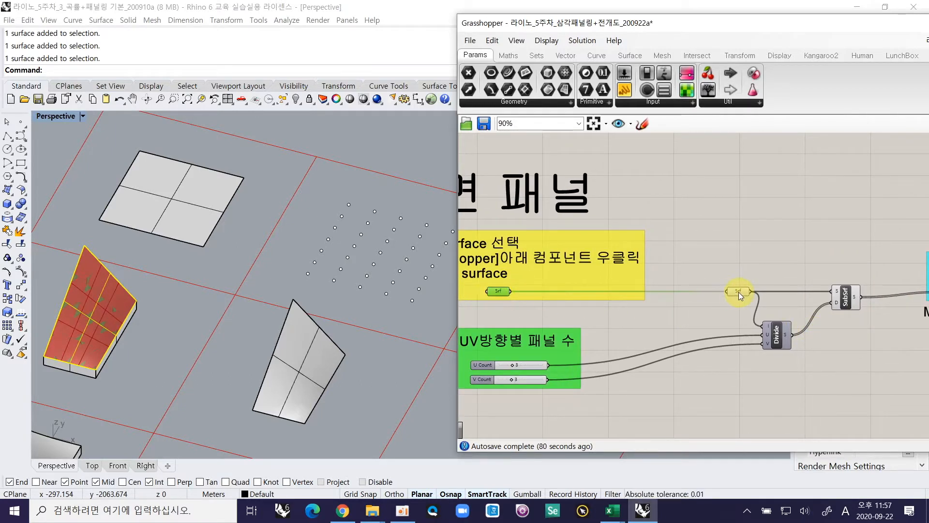
pyautogui.click(170, 327)
pyautogui.scroll(5, 147, 316)
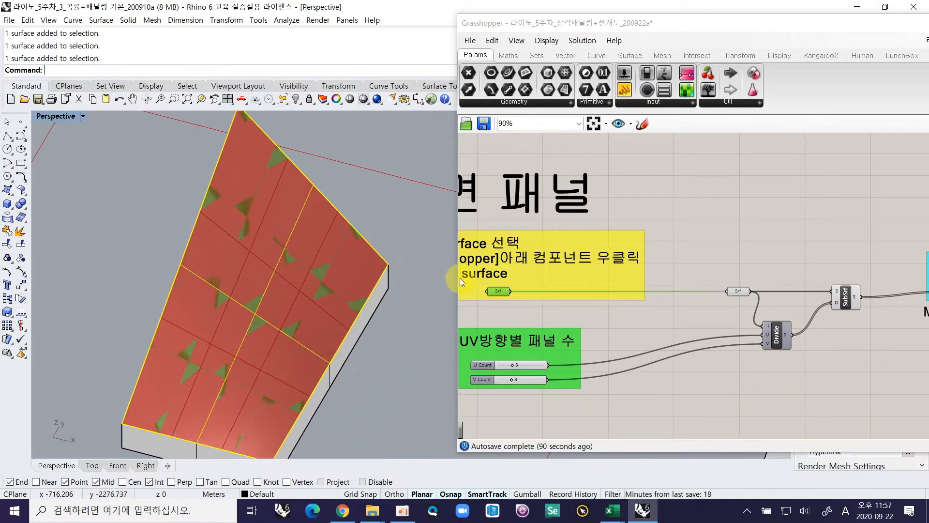
pyautogui.click(503, 302)
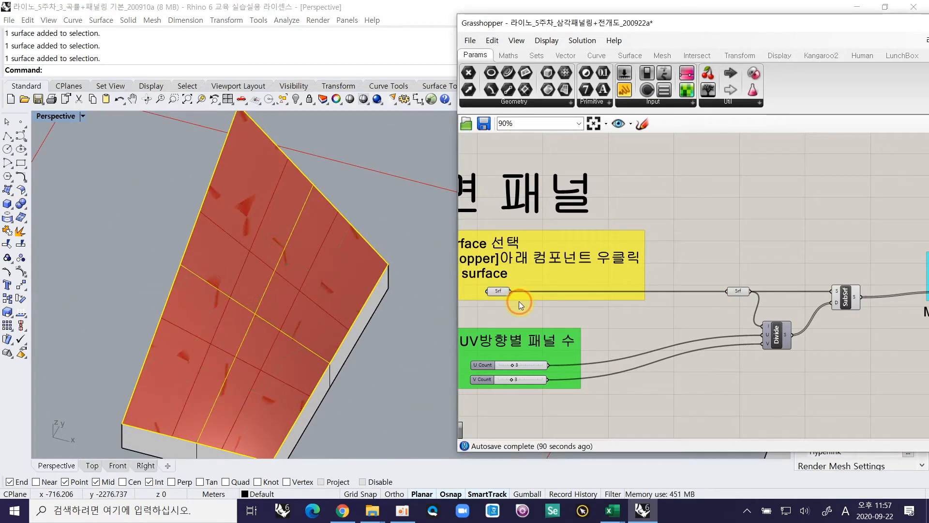
pyautogui.click(500, 290)
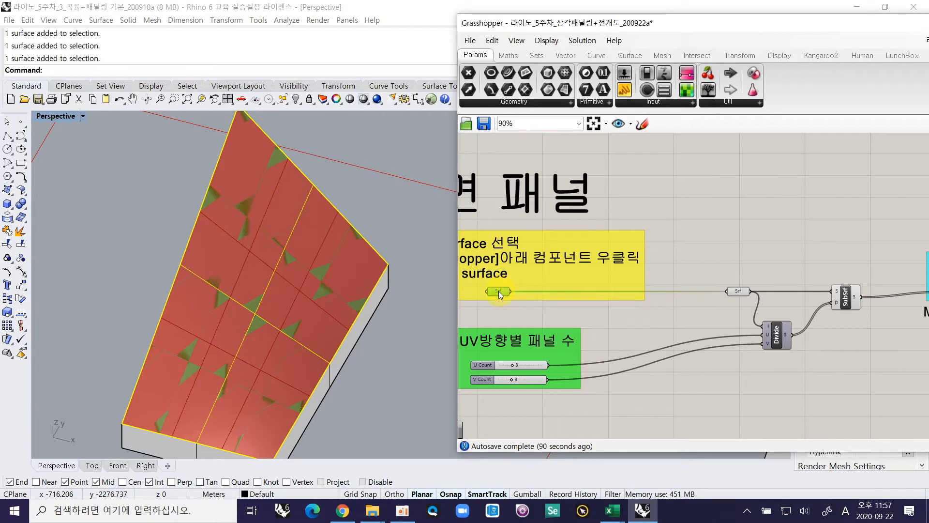
pyautogui.click(504, 304)
# Hide the solid and the curved surface under the panel preview in Rhino
pyautogui.click(358, 330)
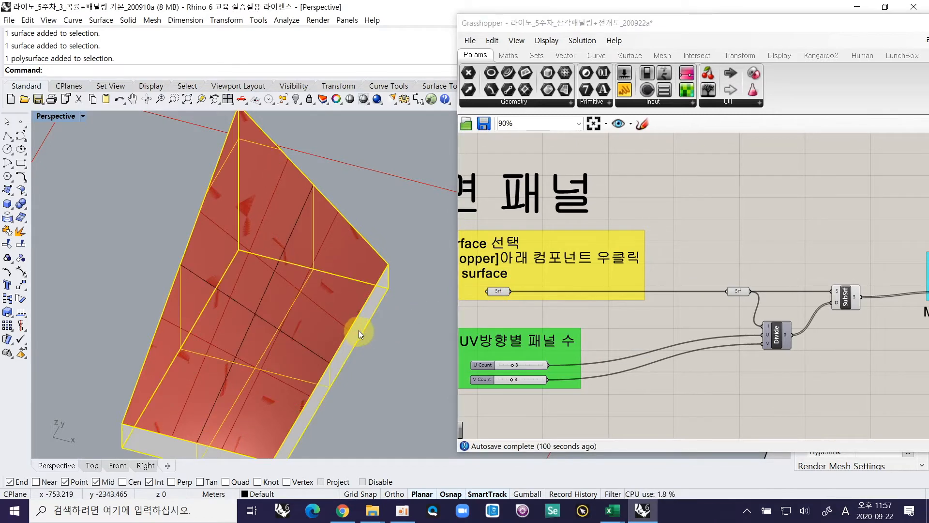
pyautogui.press('Return')
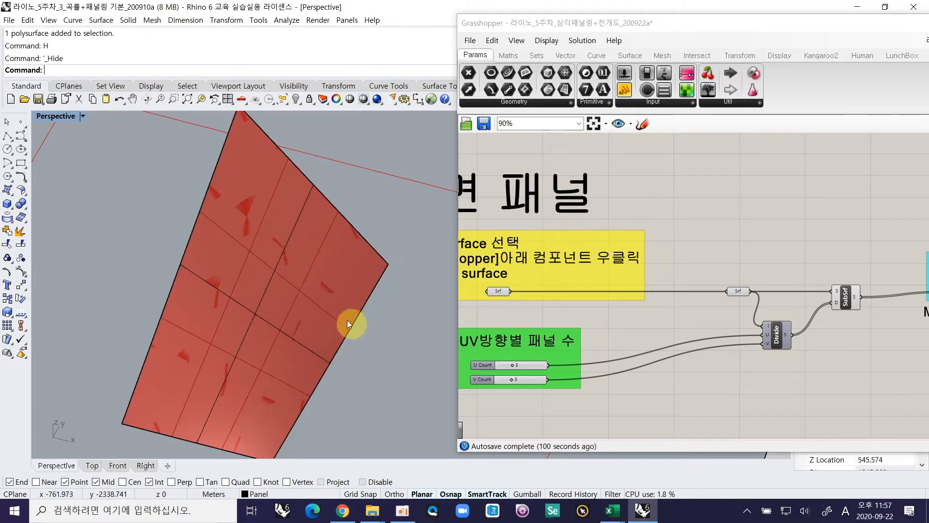
pyautogui.click(277, 269)
pyautogui.write('Hide')
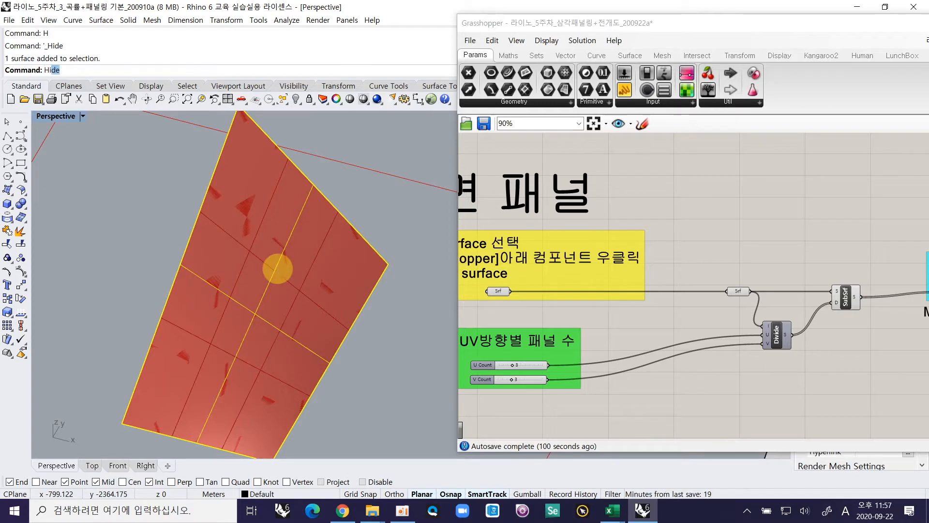
pyautogui.press('Return')
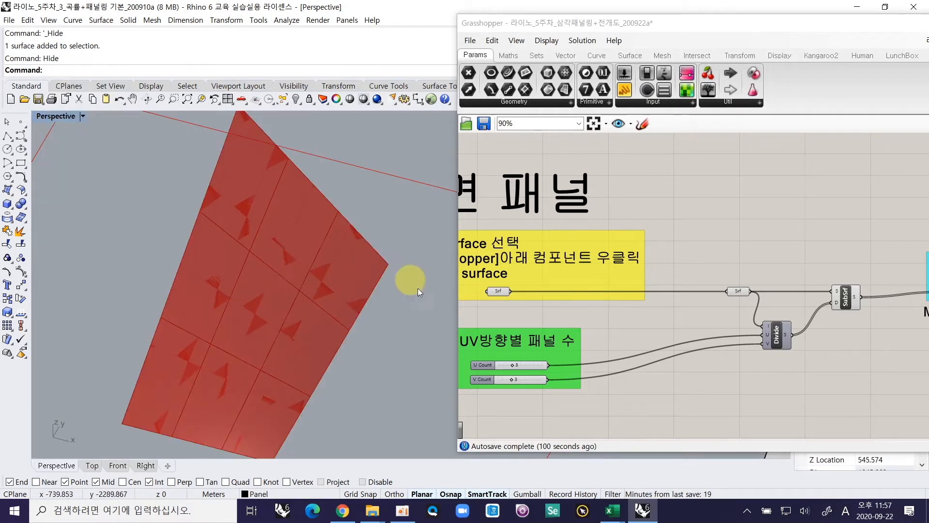
# Turn off the preview of the input Srf parameter and of the relay Srf parameter before SubSrf
pyautogui.click(495, 292)
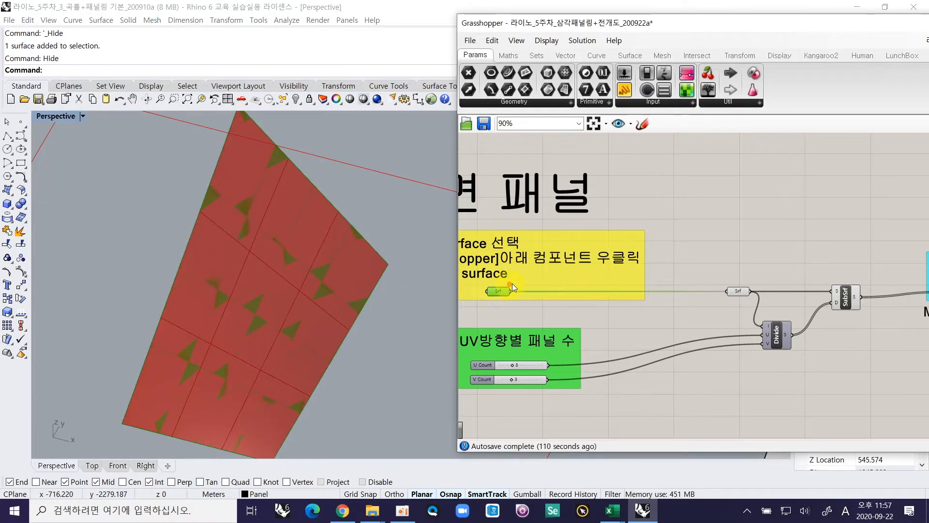
pyautogui.scroll(-2, 512, 283)
pyautogui.scroll(4, 504, 292)
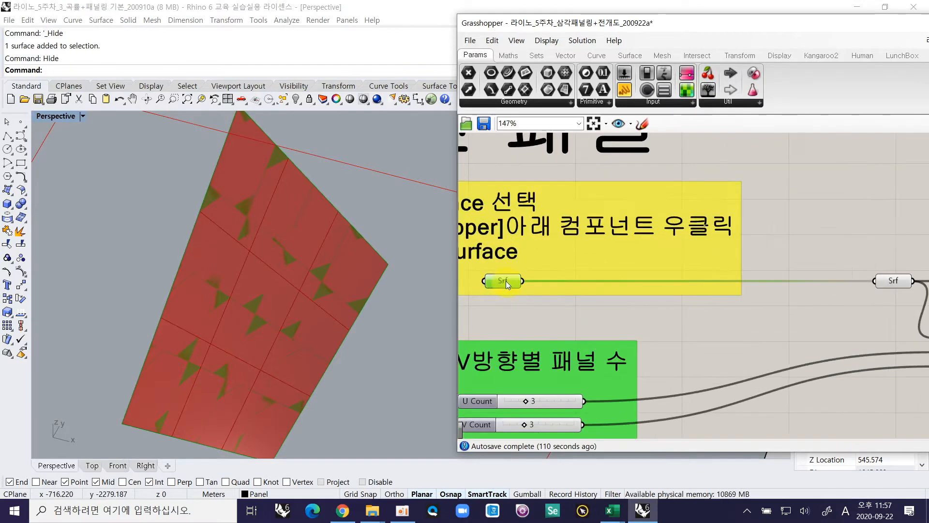
pyautogui.rightClick(506, 281)
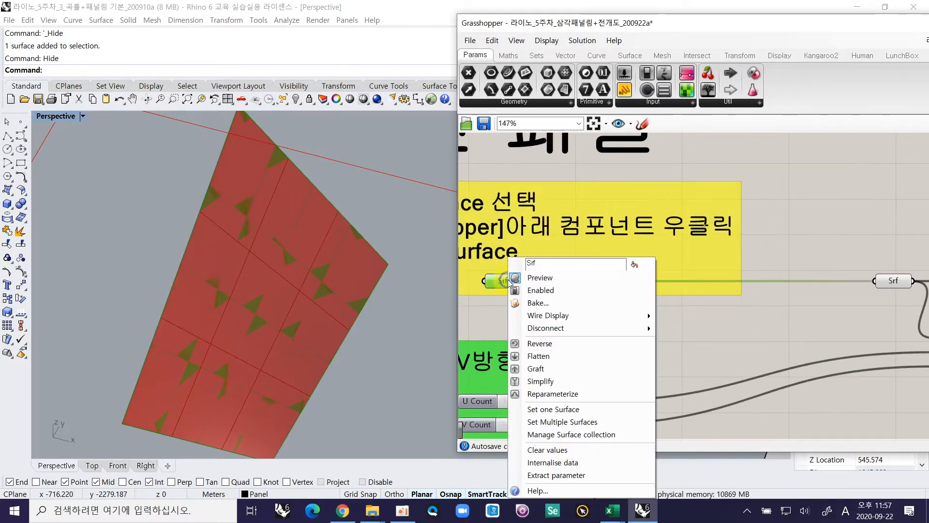
pyautogui.click(540, 277)
pyautogui.scroll(-3, 538, 260)
pyautogui.moveTo(470, 283); pyautogui.dragTo(586, 282, button='right')
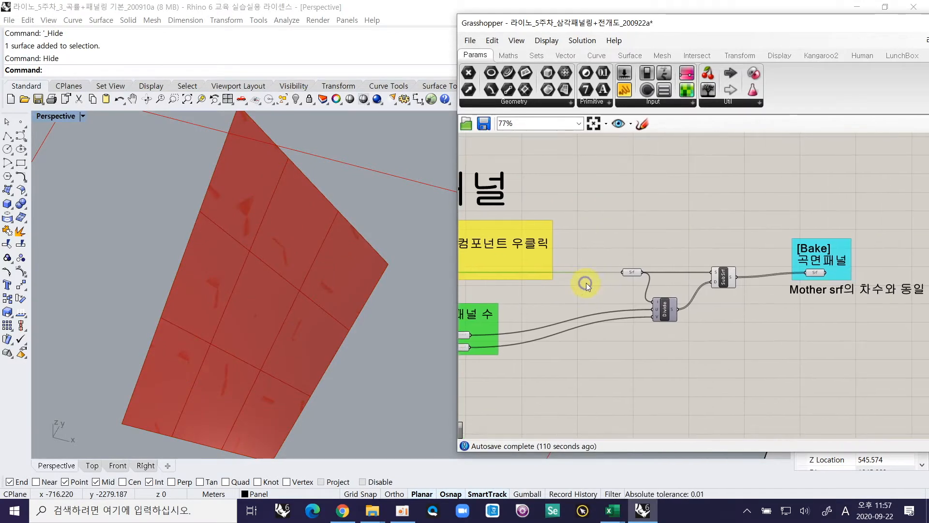
pyautogui.rightClick(632, 272)
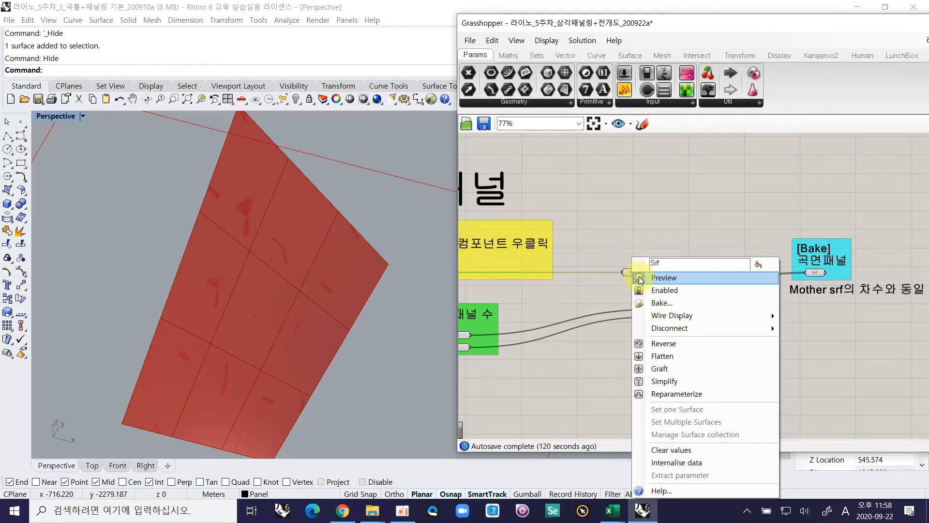
pyautogui.click(640, 277)
# Turn off the preview of the SubSrf component
pyautogui.click(723, 276)
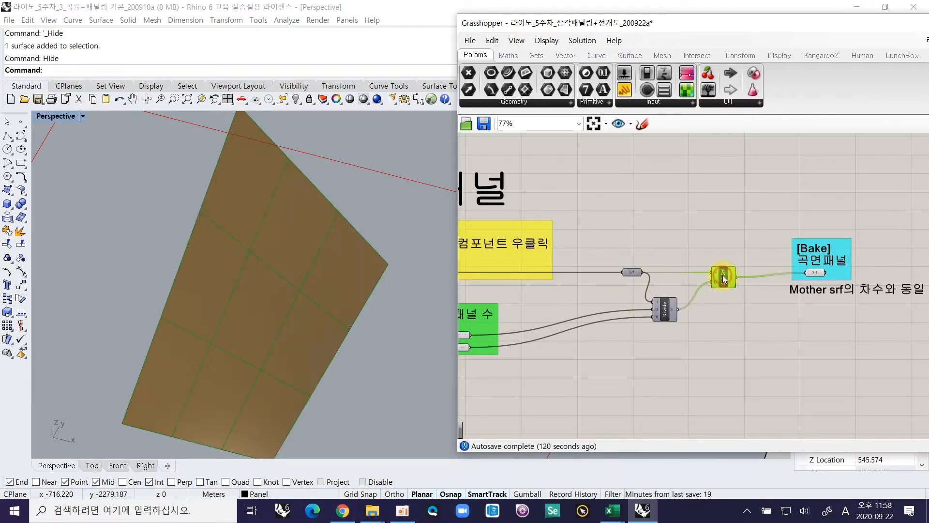
pyautogui.rightClick(724, 278)
pyautogui.click(734, 296)
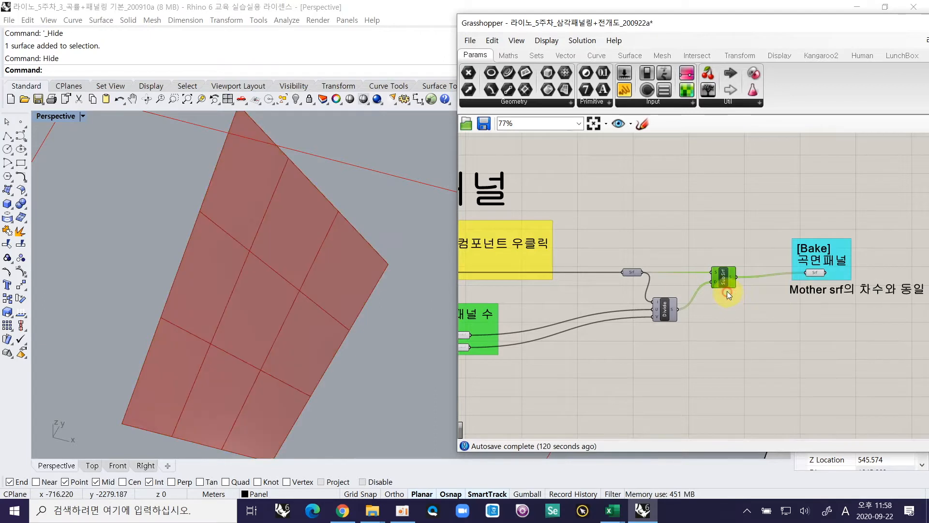
# Examine the Bake options on the SubSrf output and on the Srf parameter in the Bake group
pyautogui.scroll(3, 728, 288)
pyautogui.moveTo(736, 274)
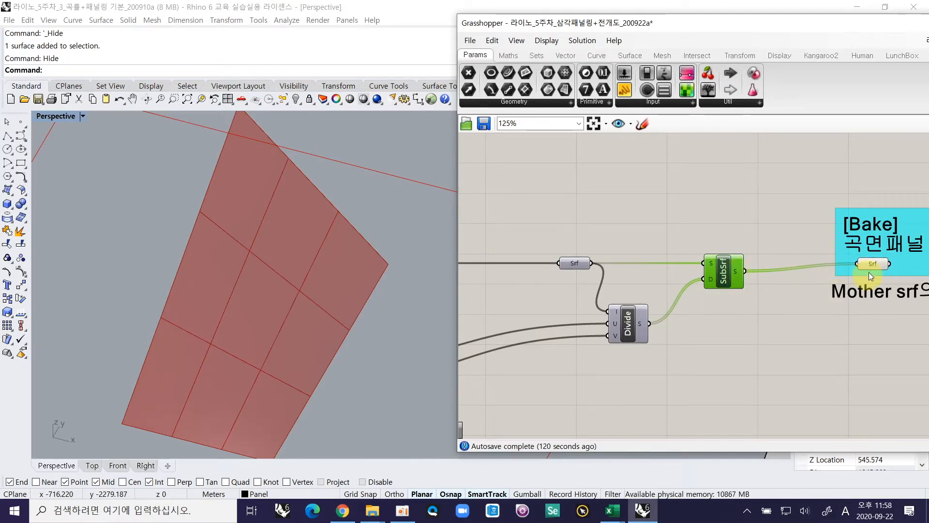
pyautogui.moveTo(870, 269); pyautogui.dragTo(787, 269, button='right')
pyautogui.moveTo(789, 267); pyautogui.dragTo(791, 272)
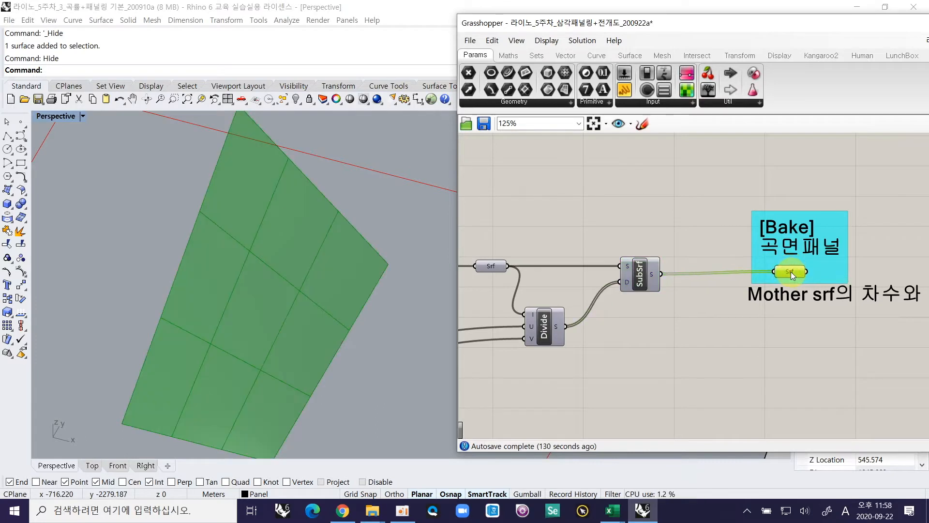
pyautogui.rightClick(657, 276)
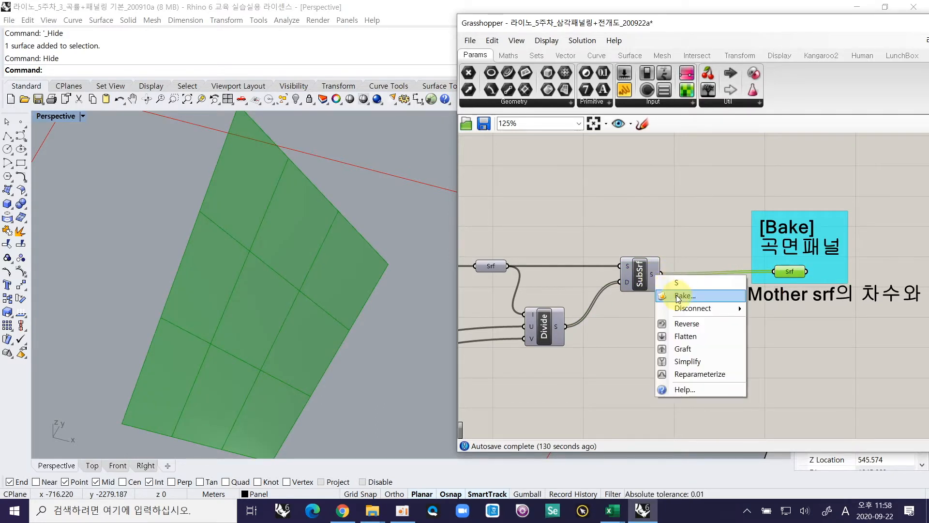
pyautogui.click(734, 249)
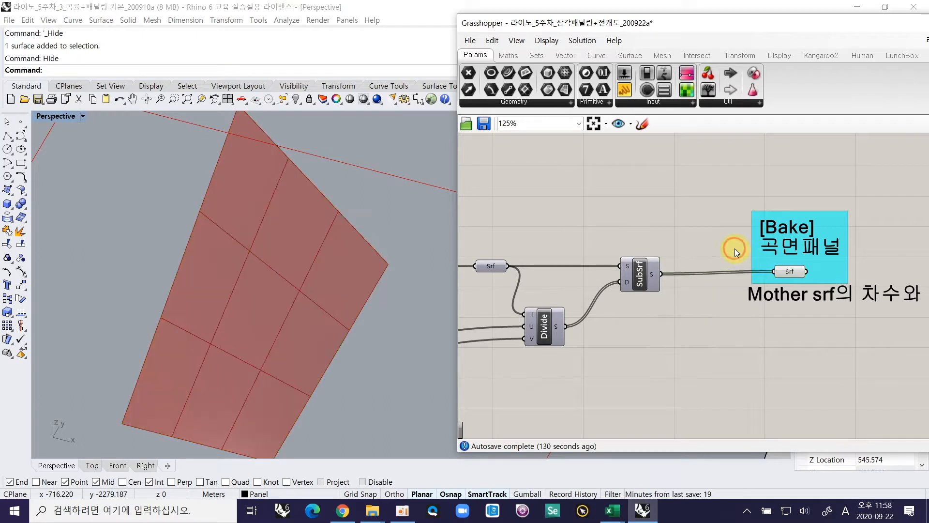
pyautogui.rightClick(797, 274)
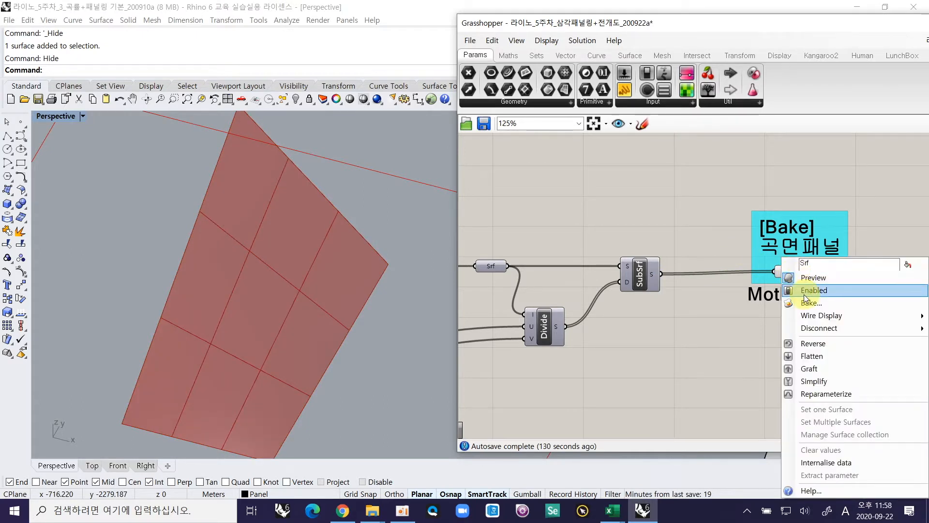
pyautogui.click(682, 277)
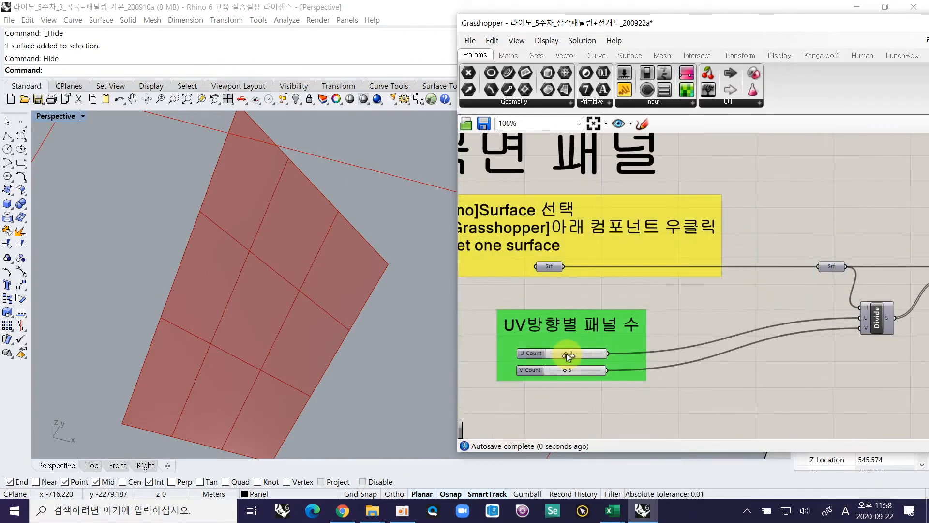
# Set the U Count slider to 5 and back to 3, and set the V Count slider to 0
pyautogui.moveTo(564, 352); pyautogui.dragTo(572, 352)
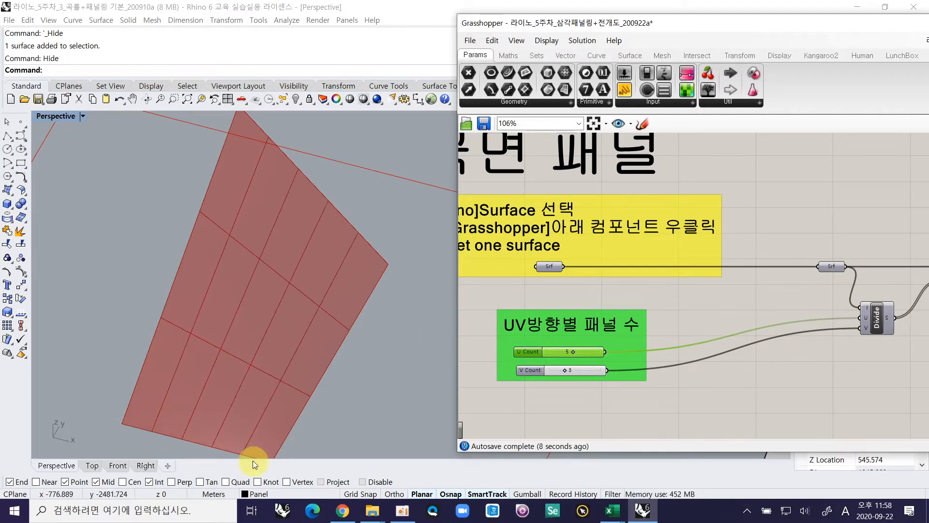
pyautogui.moveTo(572, 351); pyautogui.dragTo(544, 370)
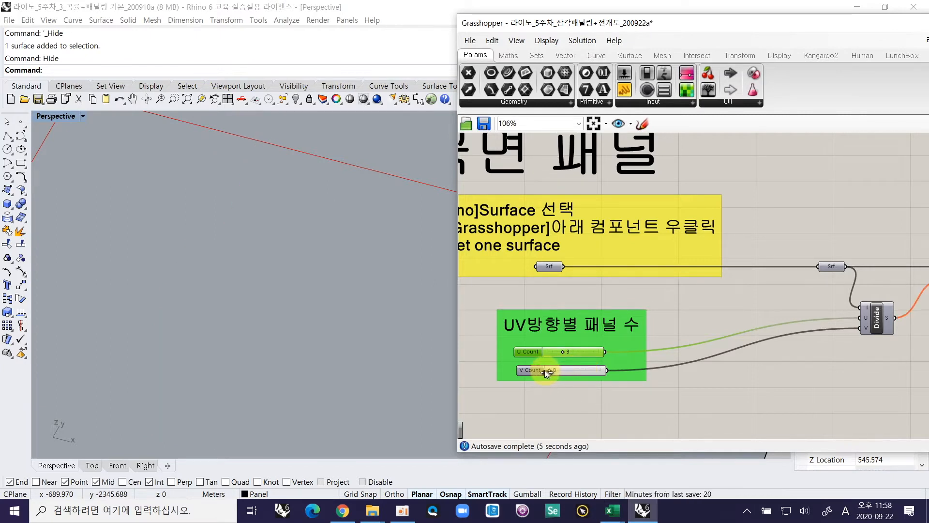
# Widen the Grasshopper window toward the Rhino viewport so the UV count sliders fit in view
pyautogui.scroll(-1, 817, 298)
pyautogui.moveTo(817, 298); pyautogui.dragTo(696, 288, button='right')
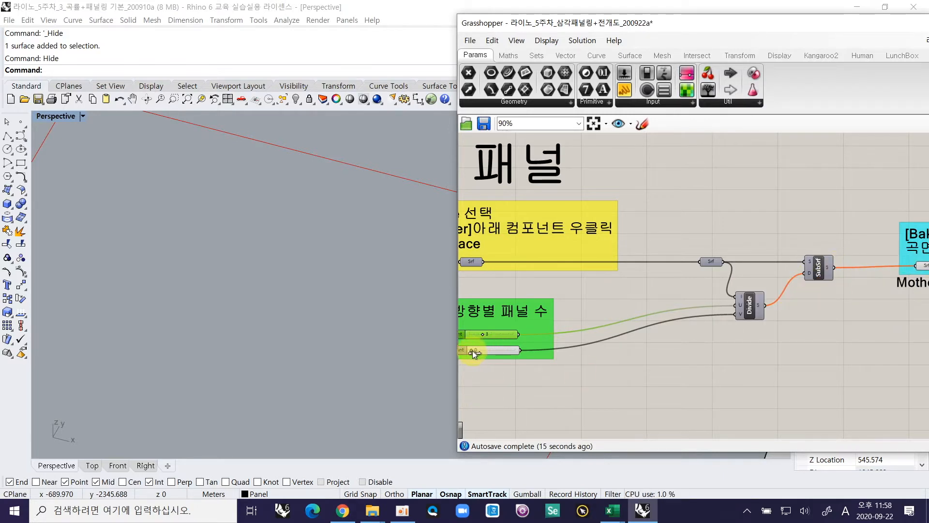
pyautogui.moveTo(458, 320); pyautogui.dragTo(390, 319)
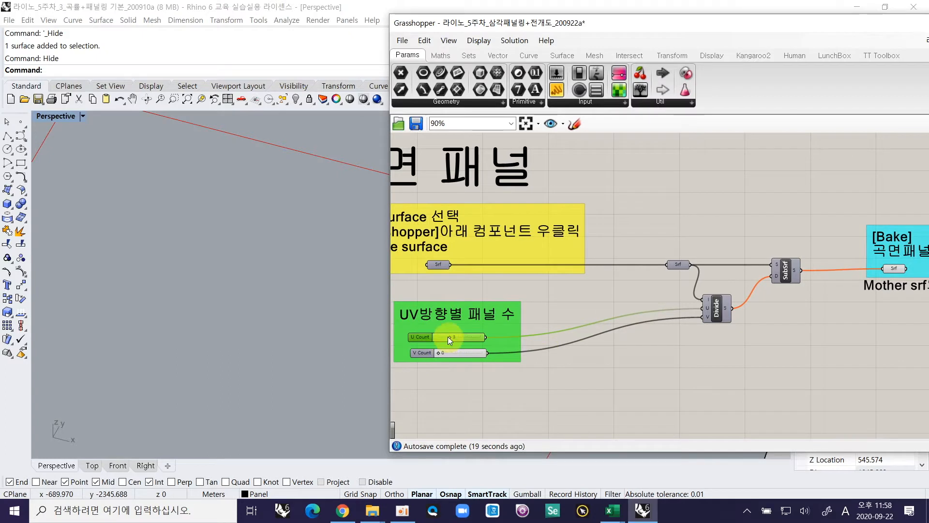
# Set the curved-panel definition's U Count slider to 6 and its V Count slider to 4
pyautogui.moveTo(439, 353); pyautogui.dragTo(441, 355)
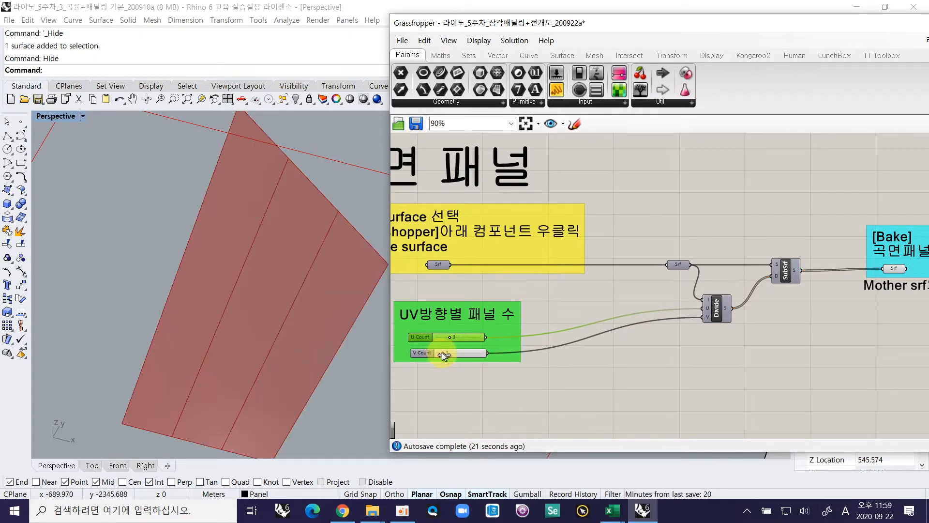
pyautogui.moveTo(442, 353)
pyautogui.mouseDown()
pyautogui.moveTo(461, 352)
pyautogui.moveTo(443, 336)
pyautogui.moveTo(463, 338)
pyautogui.moveTo(456, 353)
pyautogui.mouseUp()
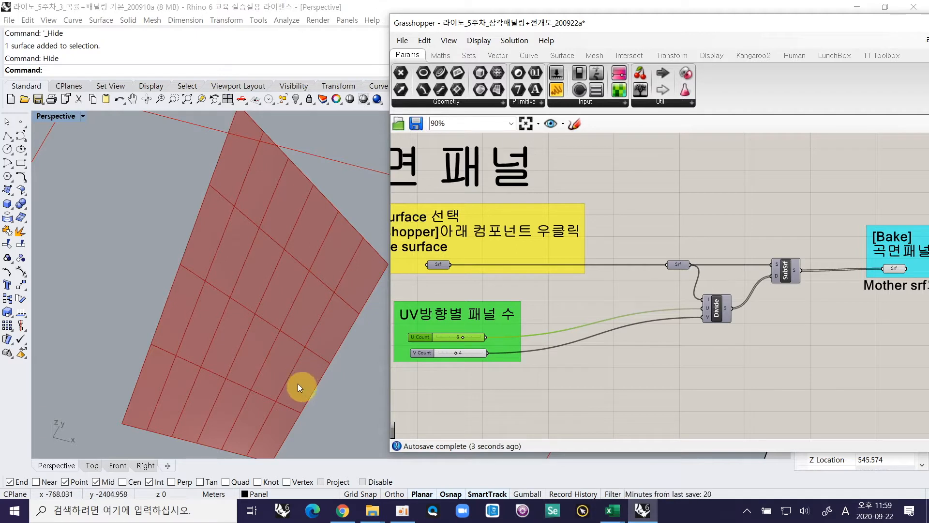
pyautogui.moveTo(787, 274); pyautogui.dragTo(777, 273, button='right')
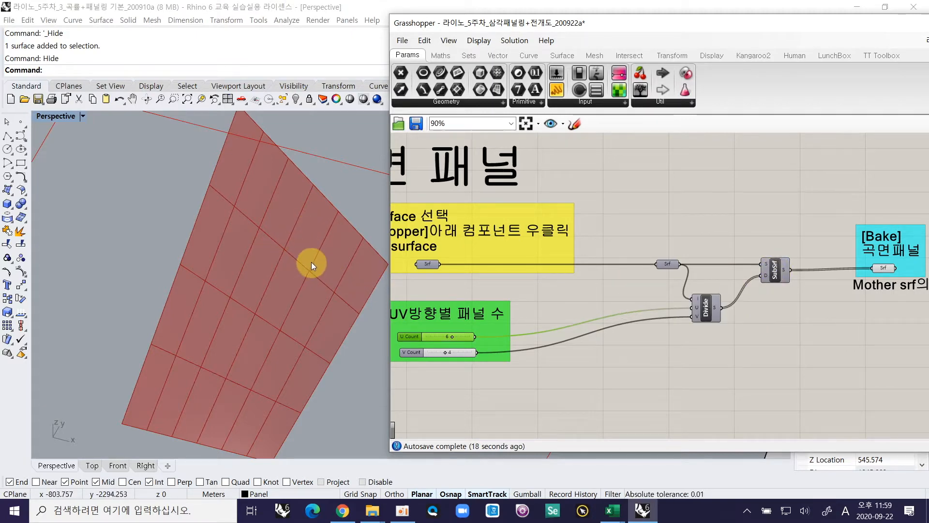
pyautogui.moveTo(321, 318); pyautogui.dragTo(316, 314, button='right')
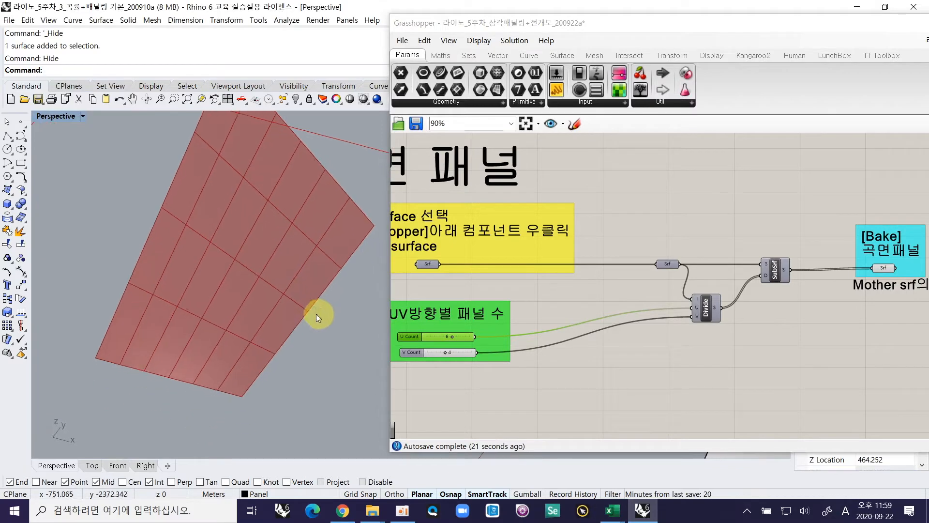
# Bake the curved panels from the Srf parameter in the Bake group with the default attributes
pyautogui.click(882, 268)
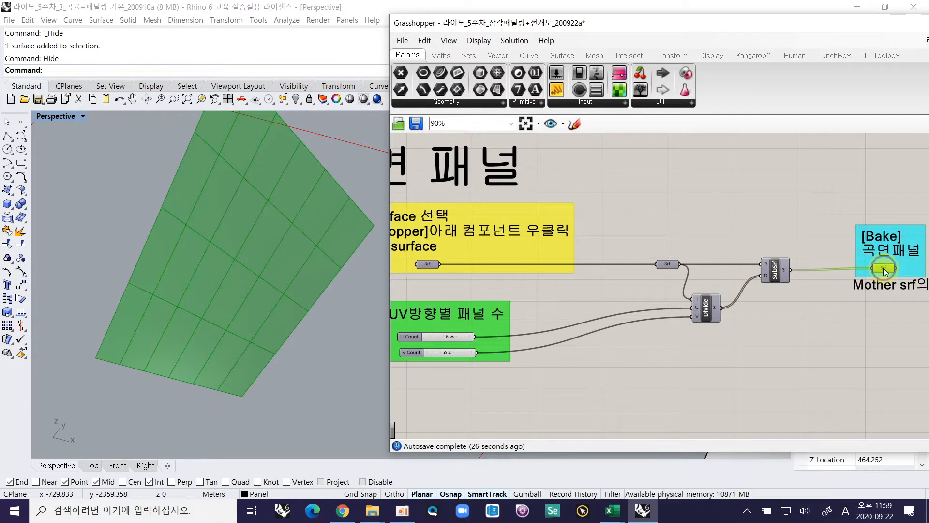
pyautogui.rightClick(883, 268)
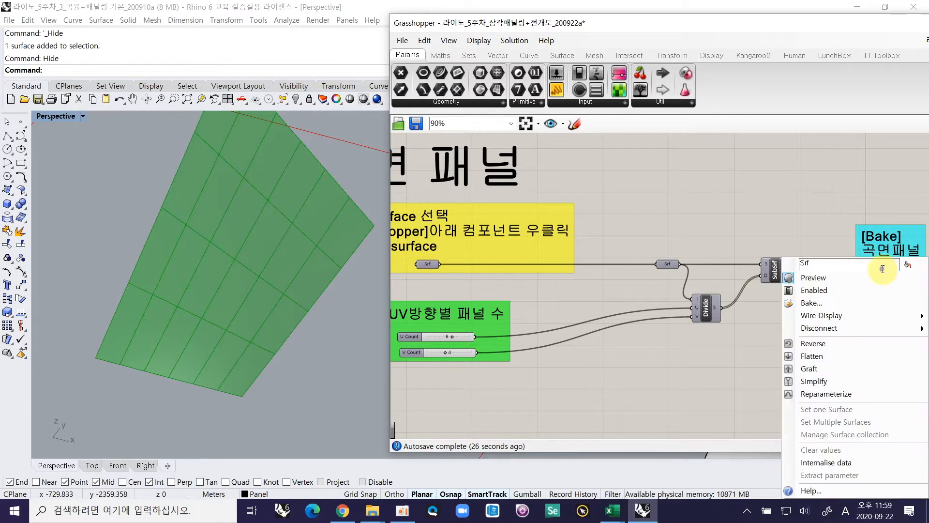
pyautogui.click(856, 300)
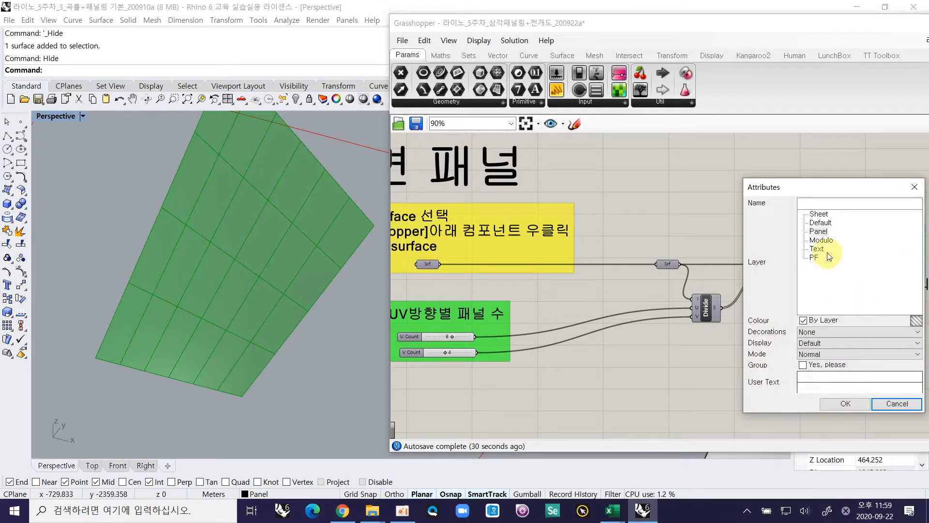
pyautogui.click(848, 401)
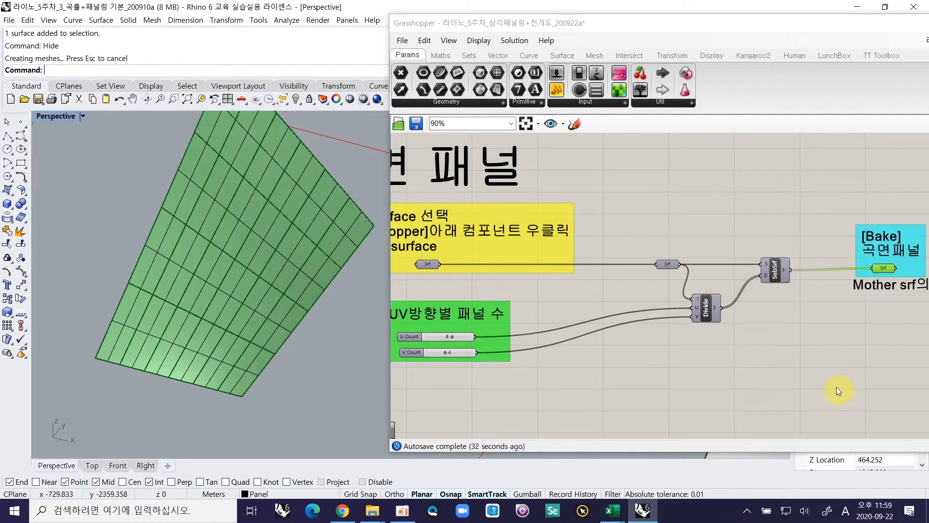
# Select the newly baked panels and move them from their grid corner to the empty cell beyond the second column's curved surface
pyautogui.keyDown('shift'); pyautogui.moveTo(316, 330); pyautogui.dragTo(226, 325, button='right'); pyautogui.keyUp('shift')
pyautogui.scroll(-15, 225, 325)
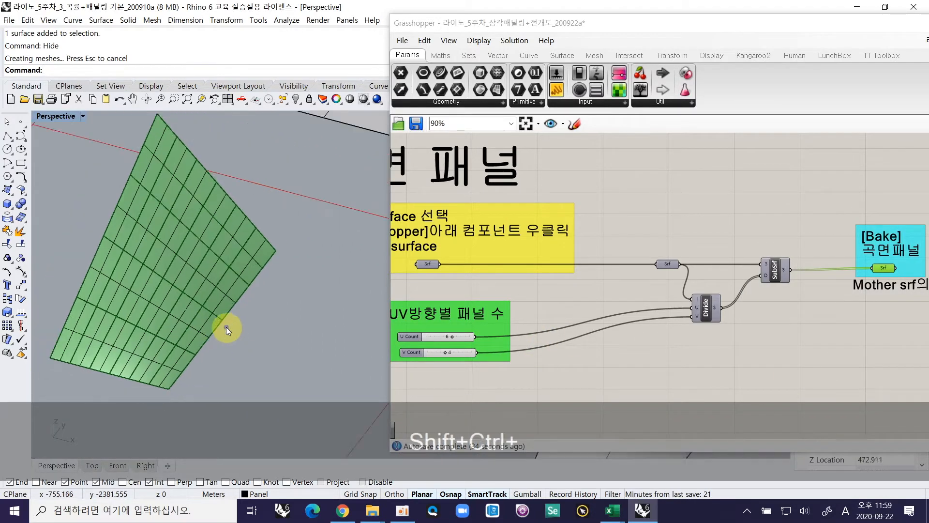
pyautogui.write('SLL')
pyautogui.press('Return')
pyautogui.write('M')
pyautogui.press('Return')
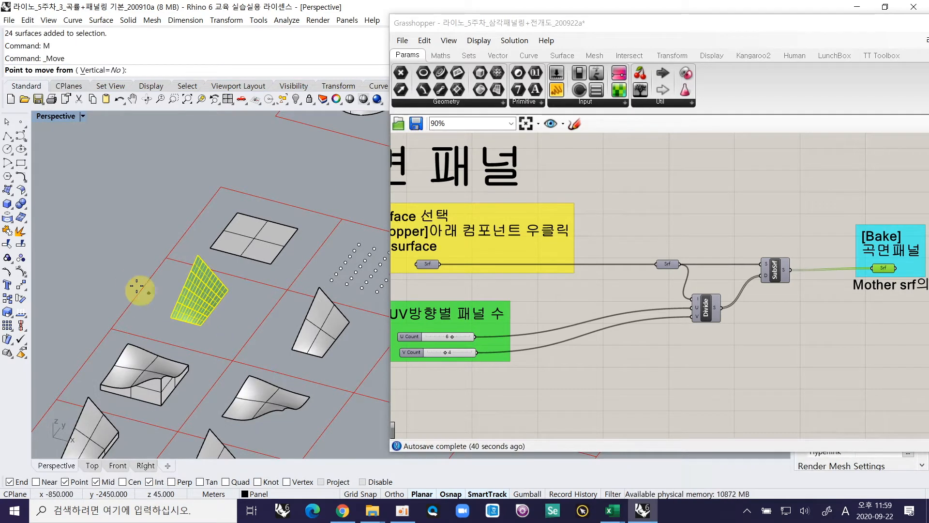
pyautogui.click(111, 327)
pyautogui.scroll(-3, 99, 290)
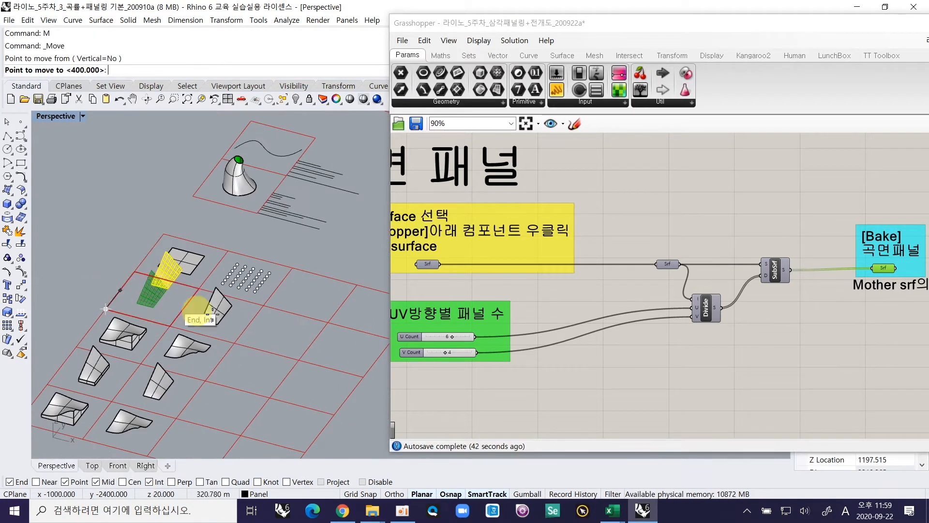
pyautogui.click(237, 336)
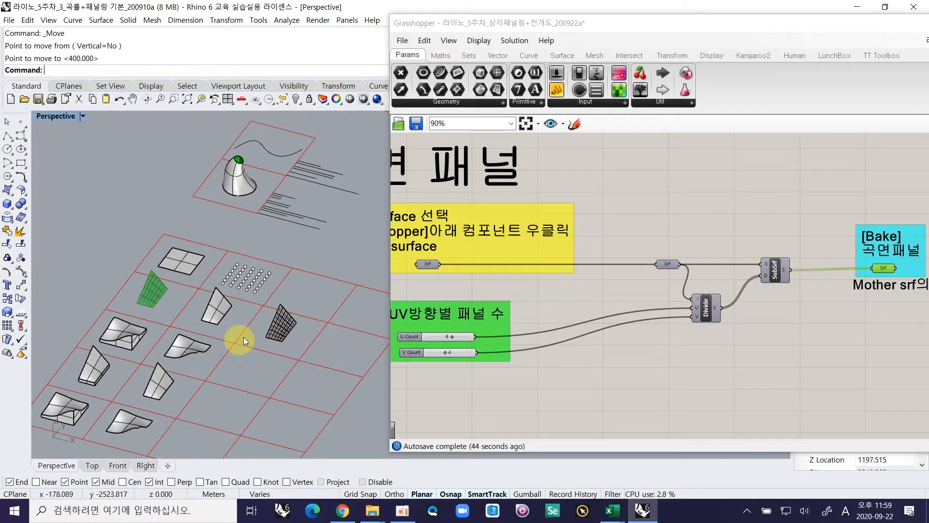
# Window-select the moved panels to check how many there are, clear the selection, and review them against the curved-panel definition
pyautogui.scroll(3, 301, 336)
pyautogui.moveTo(155, 229); pyautogui.dragTo(348, 388)
pyautogui.moveTo(193, 219); pyautogui.dragTo(339, 370)
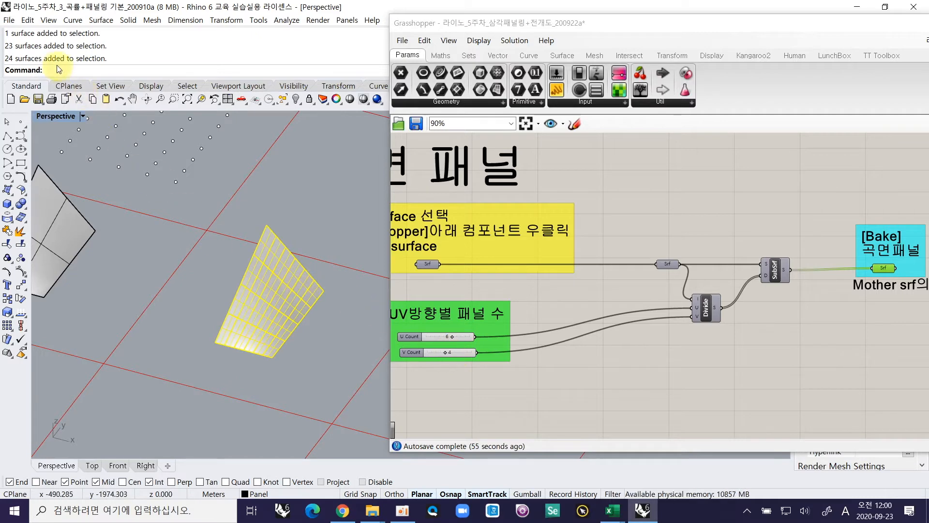
pyautogui.click(300, 347)
pyautogui.moveTo(842, 332); pyautogui.dragTo(819, 331, button='right')
pyautogui.moveTo(619, 326); pyautogui.dragTo(681, 313, button='right')
pyautogui.scroll(-2, 725, 303)
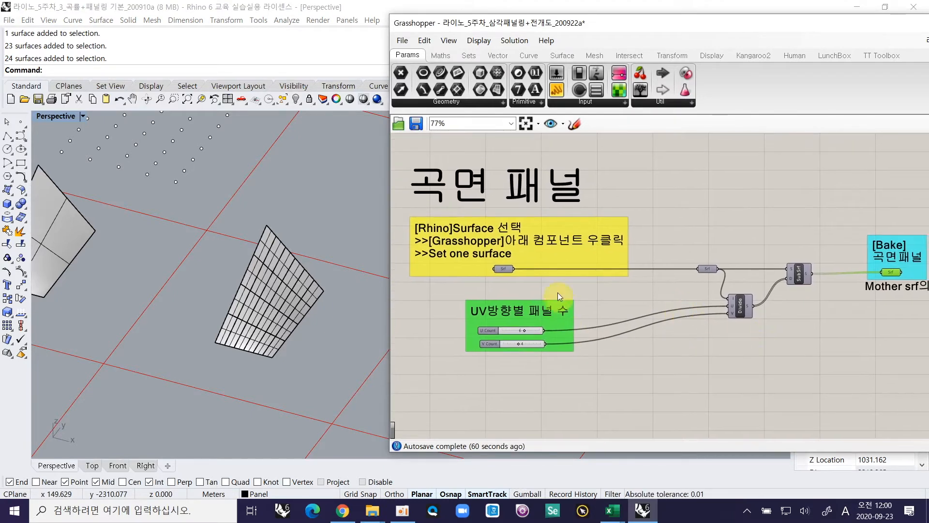
pyautogui.click(301, 304)
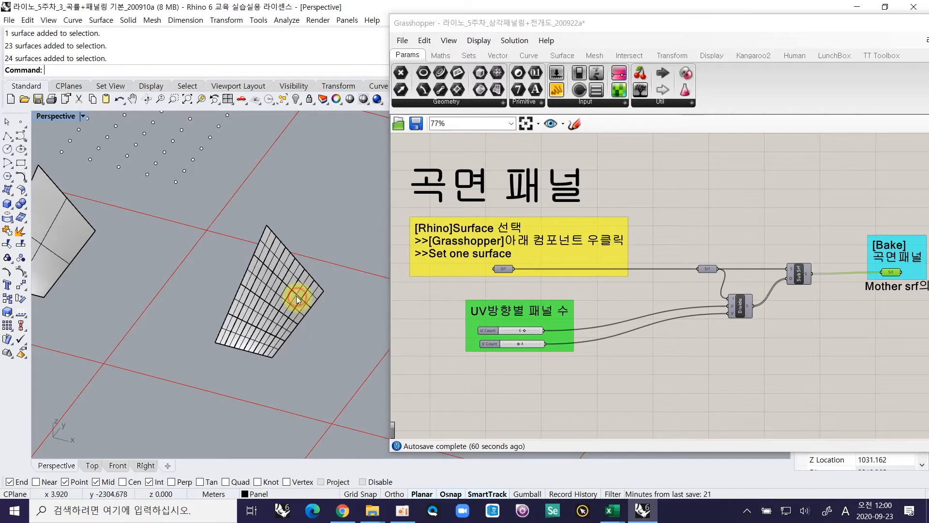
# Assign the second column's curved surface as the input Srf of the quad panel (사각 패널) definition
pyautogui.scroll(-8, 293, 289)
pyautogui.moveTo(561, 383); pyautogui.dragTo(538, 289, button='right')
pyautogui.moveTo(536, 356); pyautogui.dragTo(551, 246, button='right')
pyautogui.scroll(2, 231, 323)
pyautogui.click(187, 283)
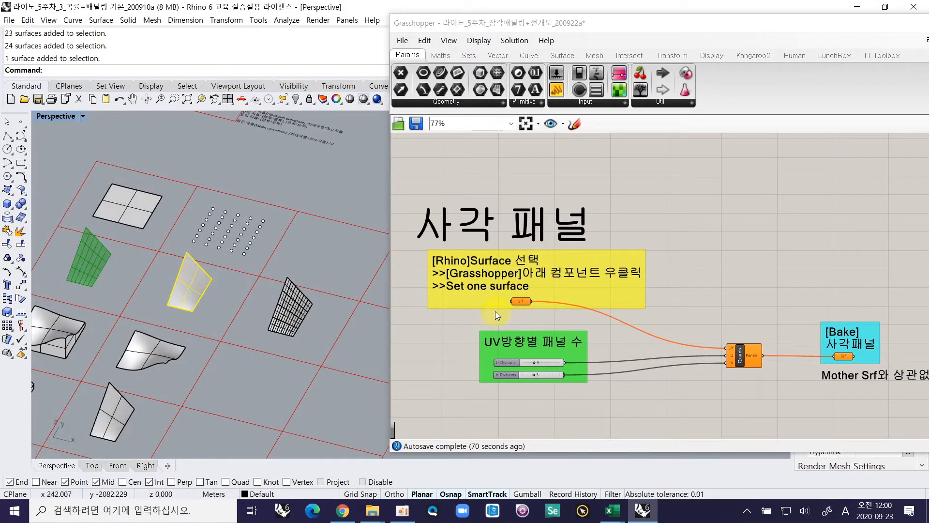
pyautogui.scroll(3, 507, 312)
pyautogui.rightClick(528, 295)
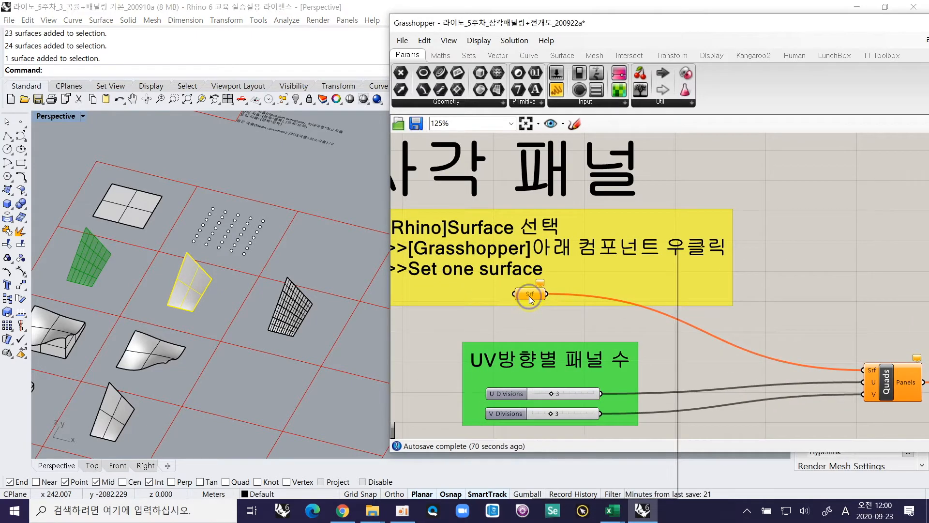
pyautogui.click(576, 409)
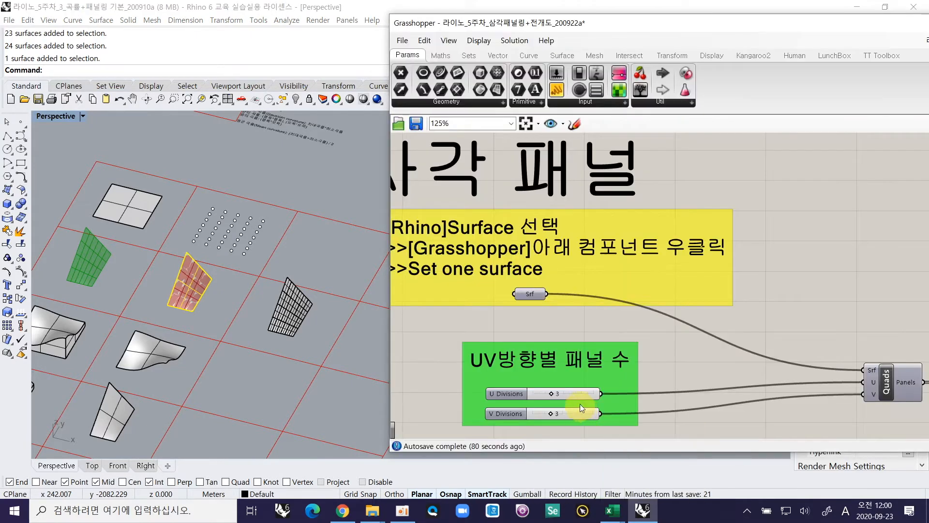
# Hide the original curved surface beneath the quad panel preview
pyautogui.scroll(-3, 629, 307)
pyautogui.moveTo(615, 303); pyautogui.dragTo(583, 316, button='right')
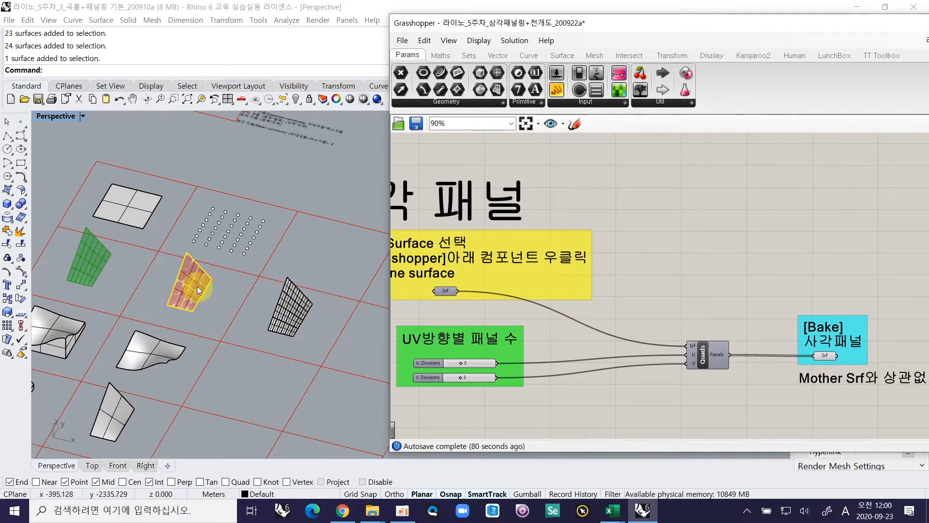
pyautogui.click(214, 299)
pyautogui.scroll(4, 189, 290)
pyautogui.scroll(1, 187, 289)
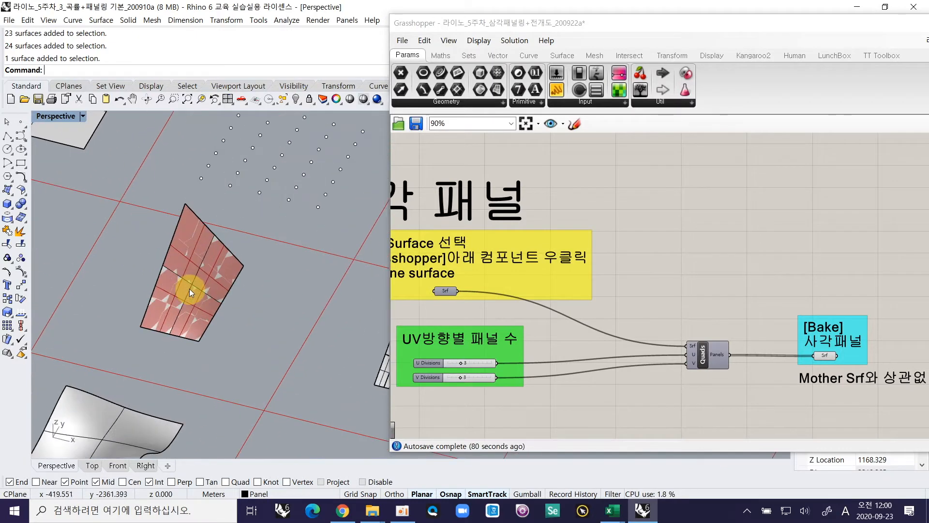
pyautogui.scroll(2, 192, 286)
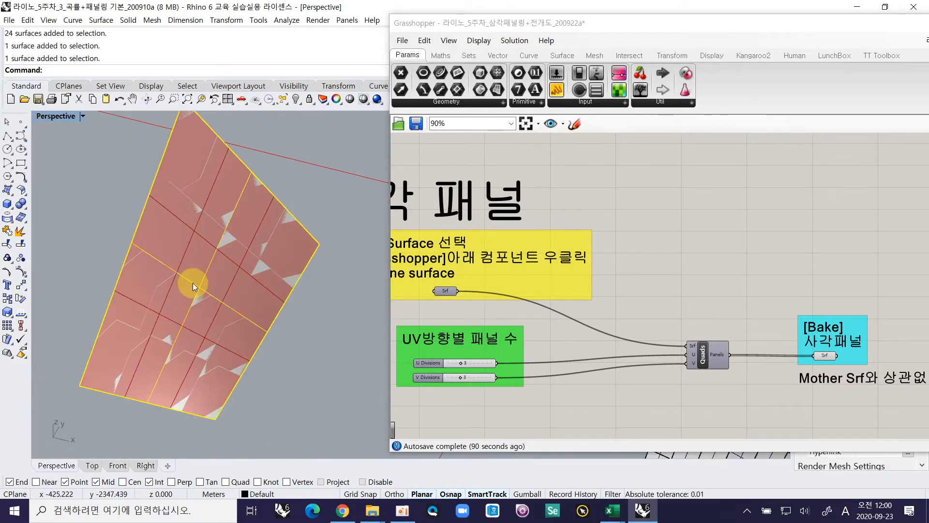
pyautogui.write('H')
pyautogui.press('Return')
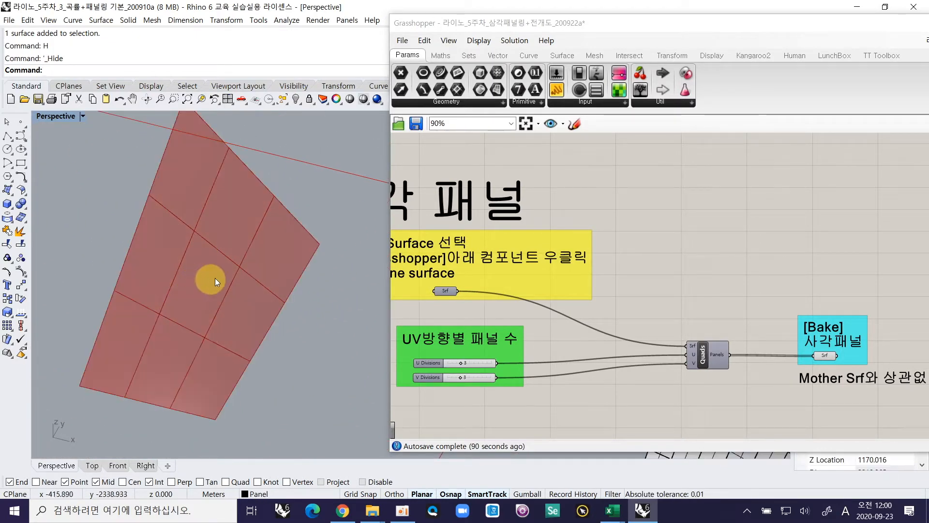
# Turn on the previews of the input Srf and the Quads component, and select each to compare its overlapping display
pyautogui.click(684, 336)
pyautogui.moveTo(442, 302); pyautogui.dragTo(454, 305, button='right')
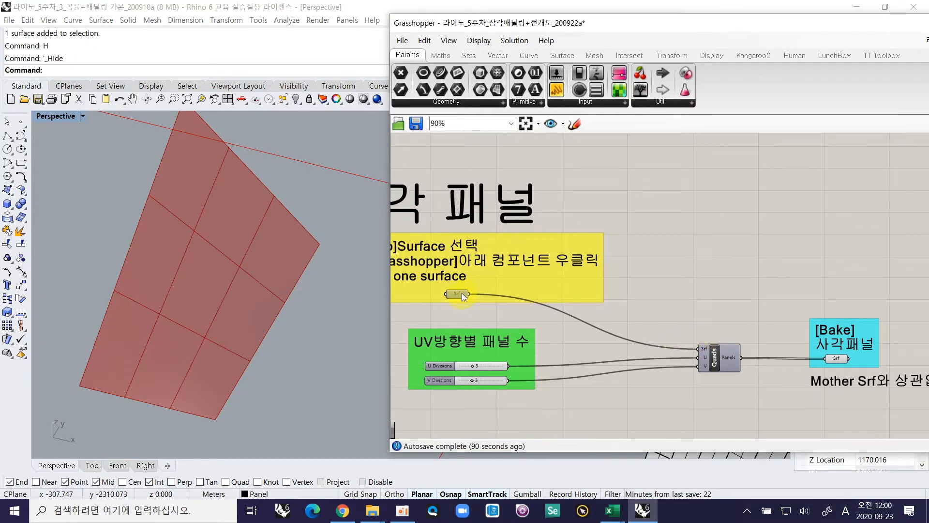
pyautogui.rightClick(457, 293)
pyautogui.click(475, 280)
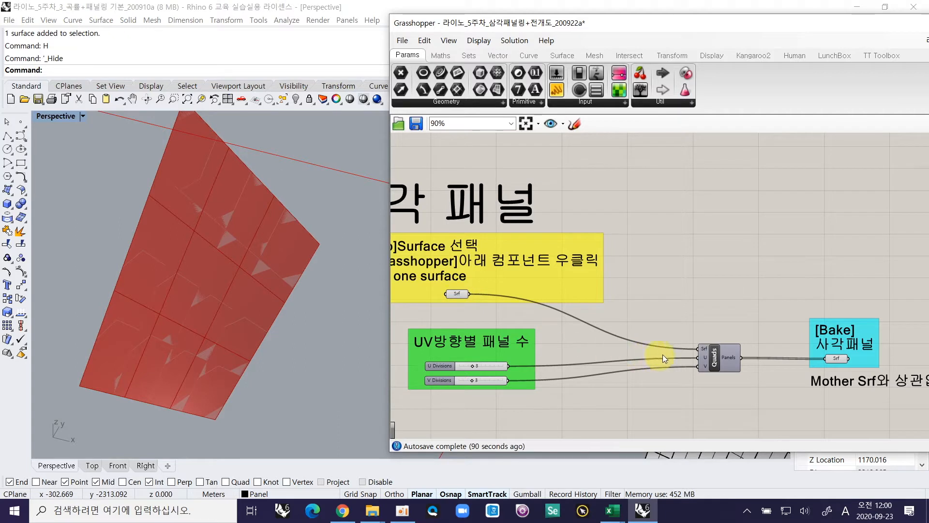
pyautogui.rightClick(715, 358)
pyautogui.click(721, 372)
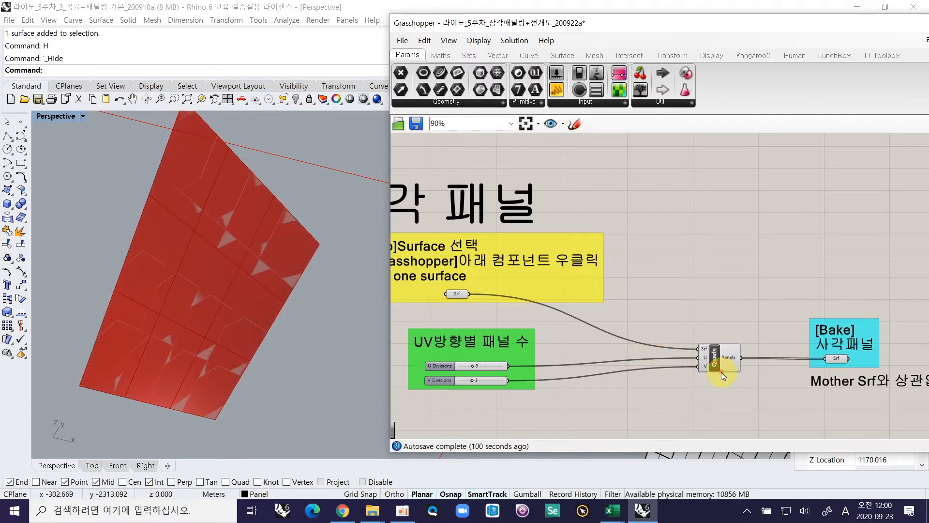
pyautogui.click(458, 293)
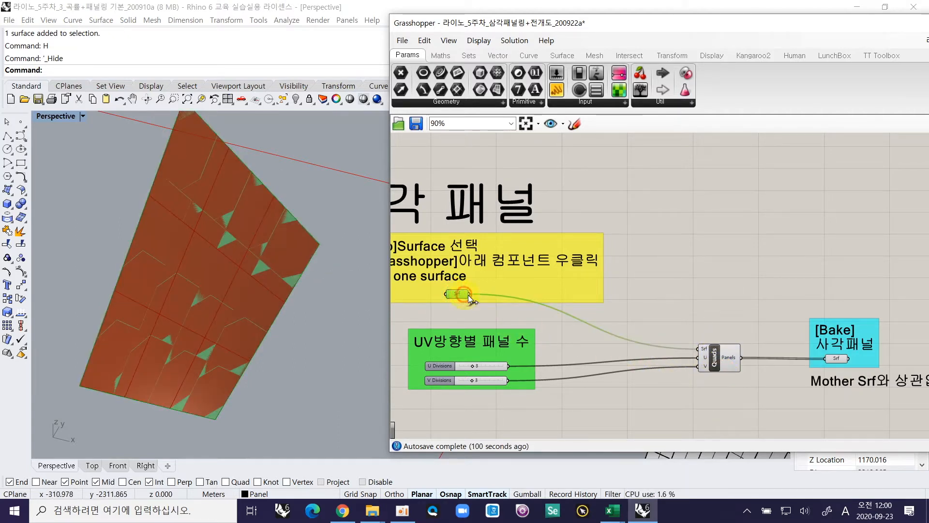
pyautogui.click(728, 362)
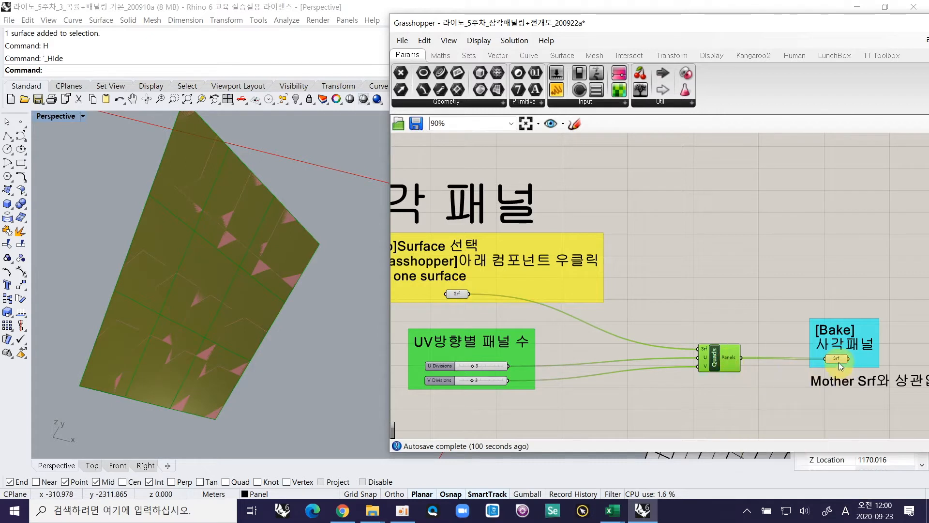
pyautogui.click(675, 305)
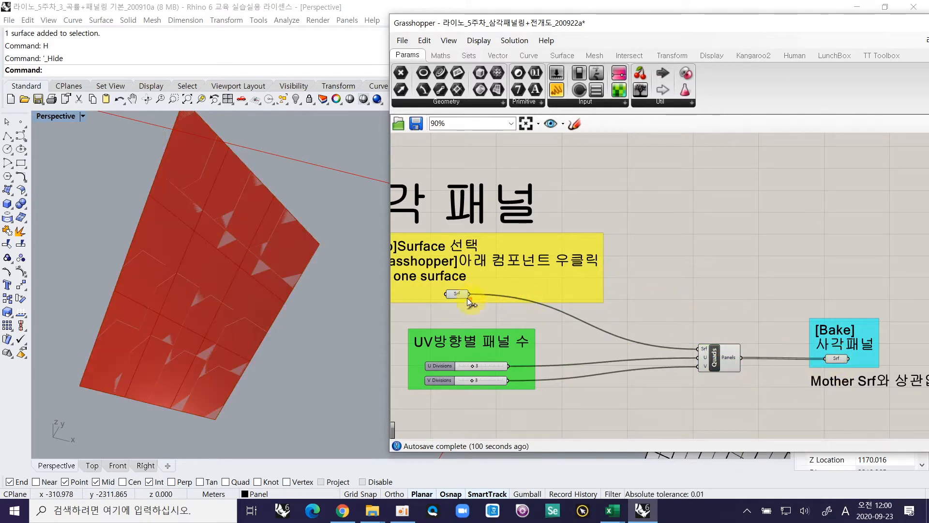
# Turn the previews of the input Srf parameter and the Quads component back off
pyautogui.rightClick(455, 296)
pyautogui.click(476, 277)
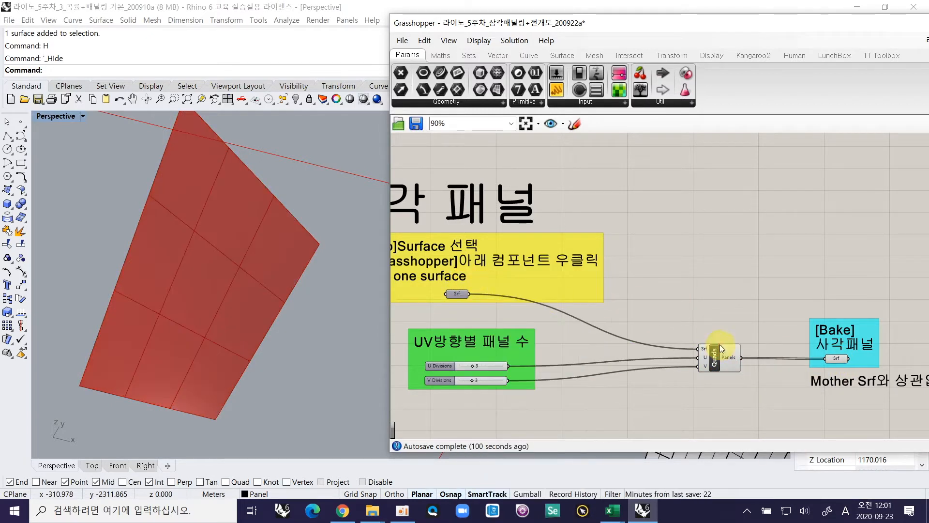
pyautogui.rightClick(714, 358)
pyautogui.click(732, 372)
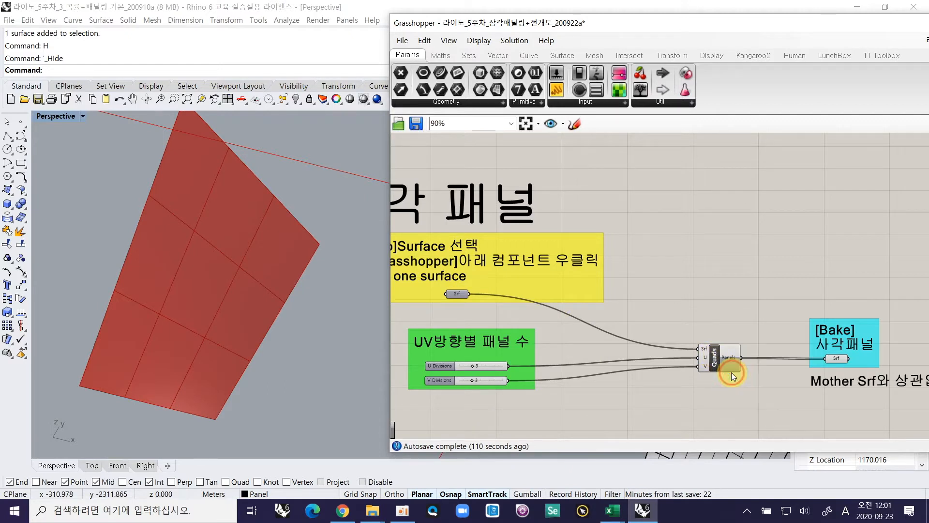
# Select the quad panel definition's output Srf and check its panels against the U and V Divisions sliders
pyautogui.moveTo(778, 359); pyautogui.dragTo(718, 333, button='right')
pyautogui.click(768, 330)
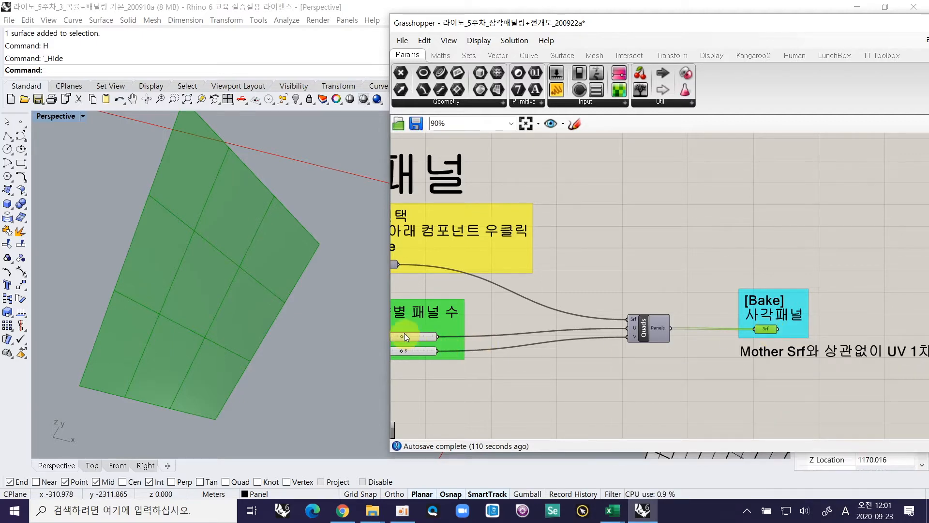
pyautogui.moveTo(404, 333); pyautogui.dragTo(541, 310, button='right')
pyautogui.scroll(2, 542, 309)
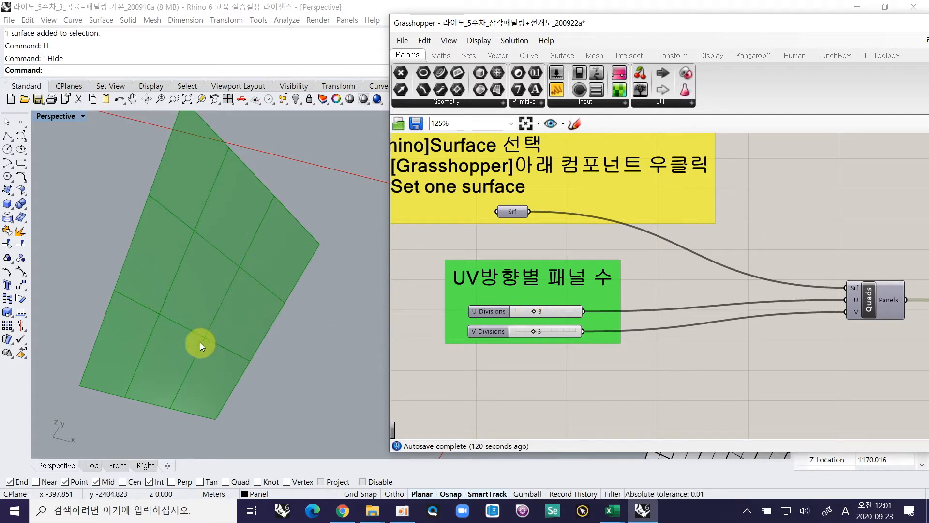
pyautogui.click(678, 359)
# Bake the quad panels from the output Srf in the [Bake] 사각패널 group, keeping the default attributes
pyautogui.moveTo(785, 348); pyautogui.dragTo(638, 356, button='right')
pyautogui.scroll(-2, 638, 355)
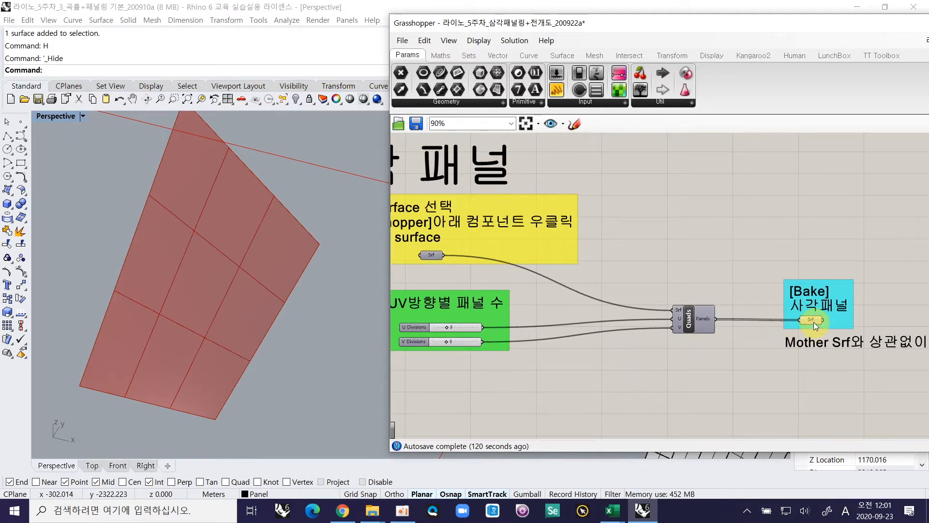
pyautogui.rightClick(814, 321)
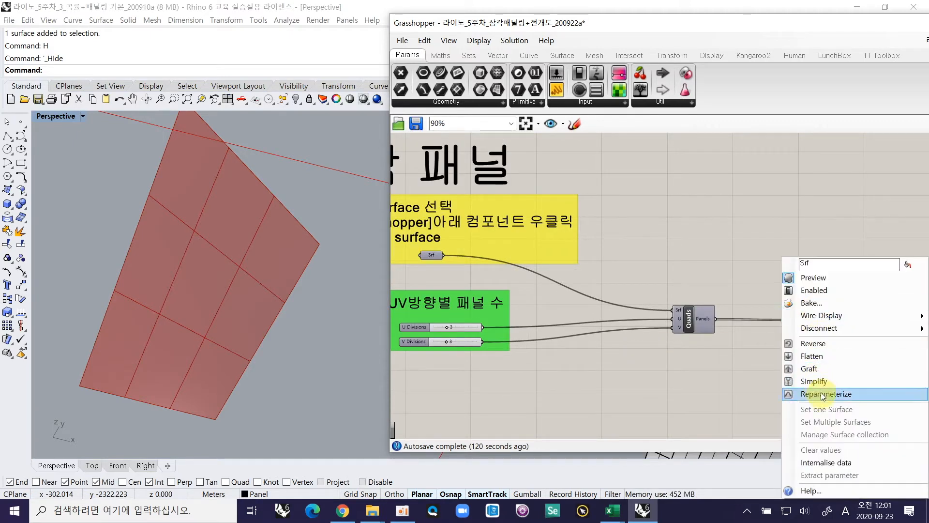
pyautogui.click(813, 302)
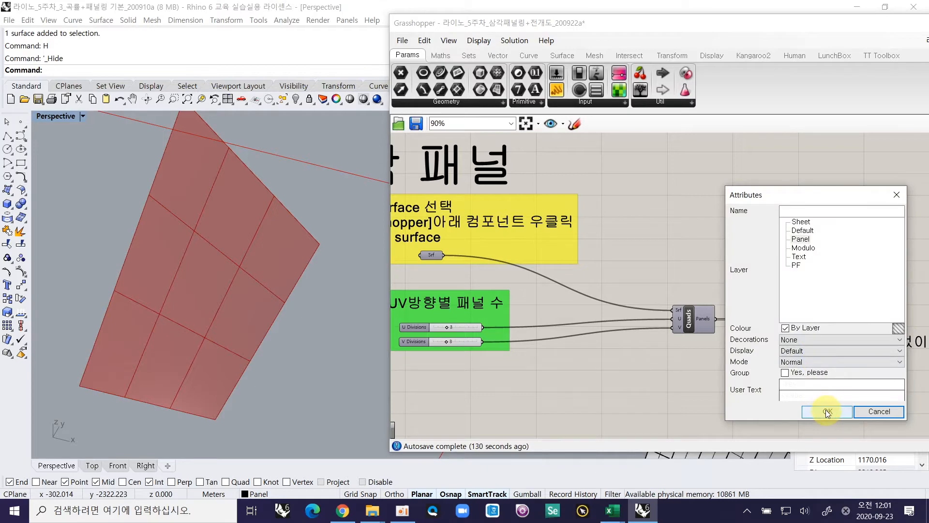
pyautogui.click(826, 410)
# Select the newly baked quad panels and move them two grid cells over to the fourth column
pyautogui.scroll(-5, 242, 315)
pyautogui.write('SLL')
pyautogui.press('Return')
pyautogui.write('M')
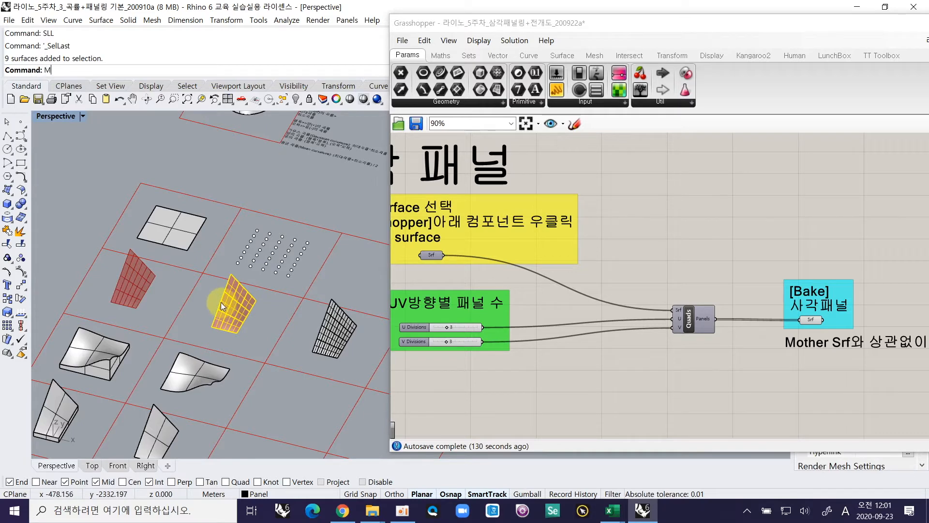
pyautogui.press('Return')
pyautogui.click(167, 326)
pyautogui.scroll(-3, 159, 320)
pyautogui.click(279, 353)
pyautogui.press('Escape')
# Compare the baked curved panels in the third column with the quad panels in the fourth column from several angles
pyautogui.scroll(4, 248, 327)
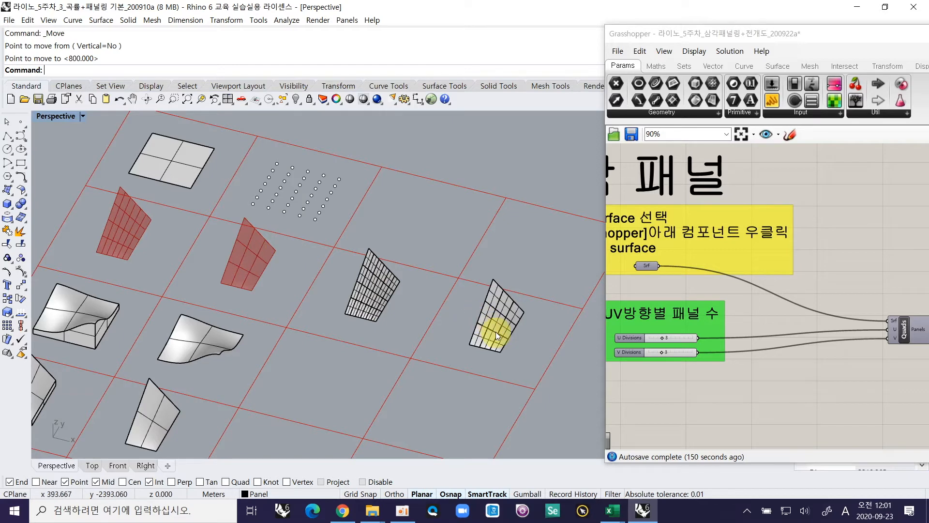
pyautogui.scroll(4, 402, 308)
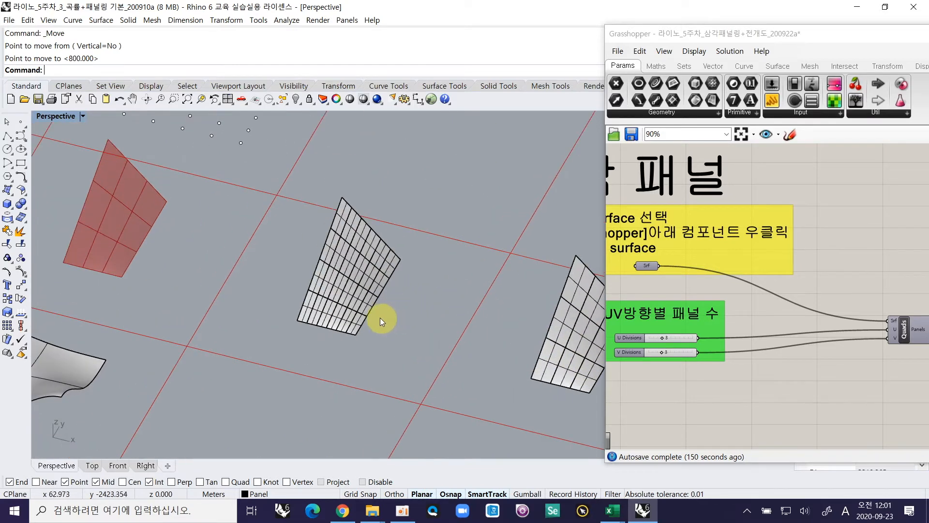
pyautogui.scroll(-3, 382, 318)
pyautogui.scroll(4, 369, 313)
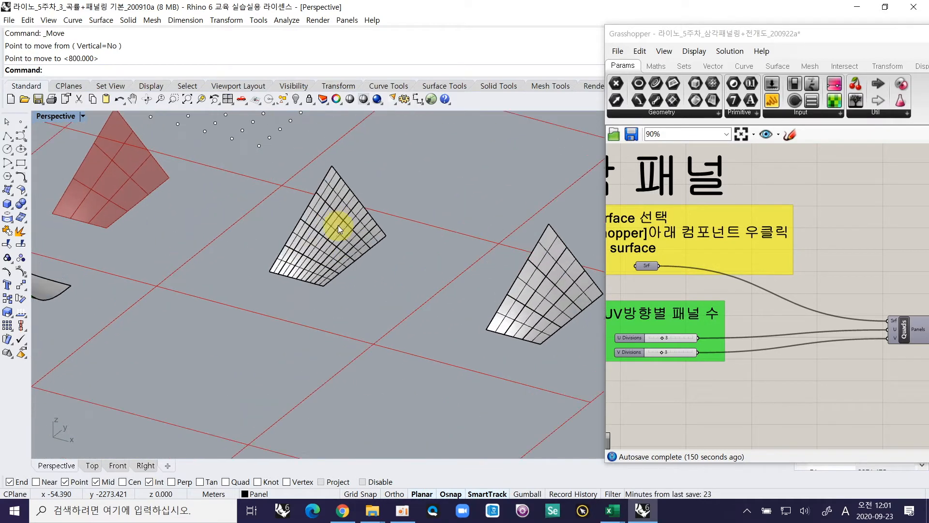
pyautogui.scroll(5, 338, 225)
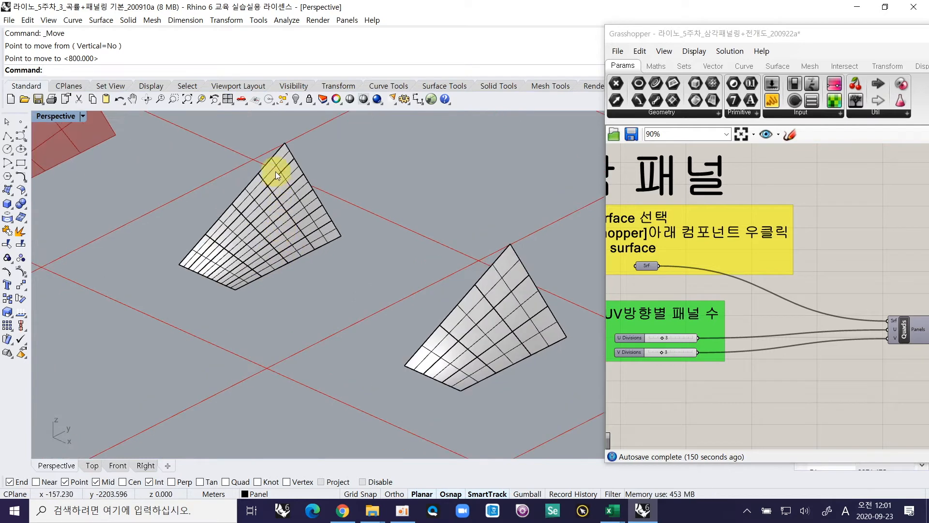
pyautogui.scroll(-5, 280, 177)
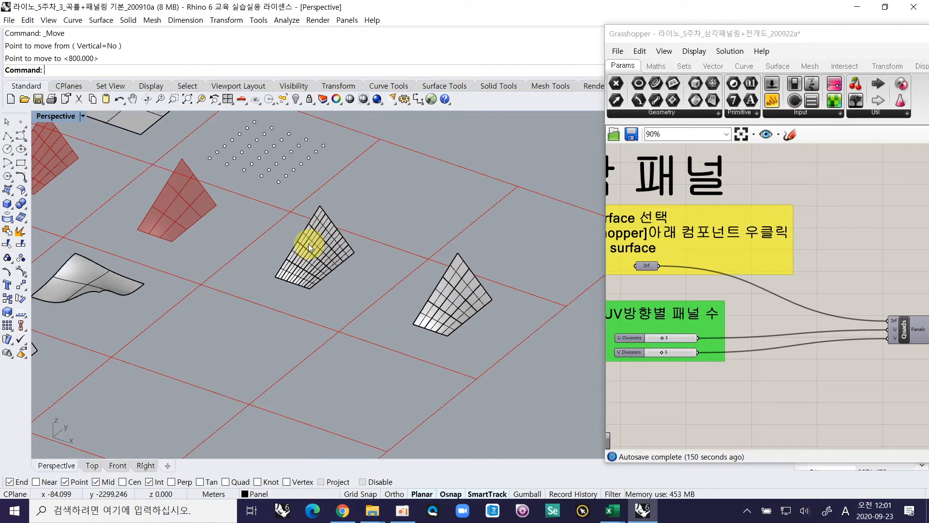
pyautogui.scroll(-4, 309, 243)
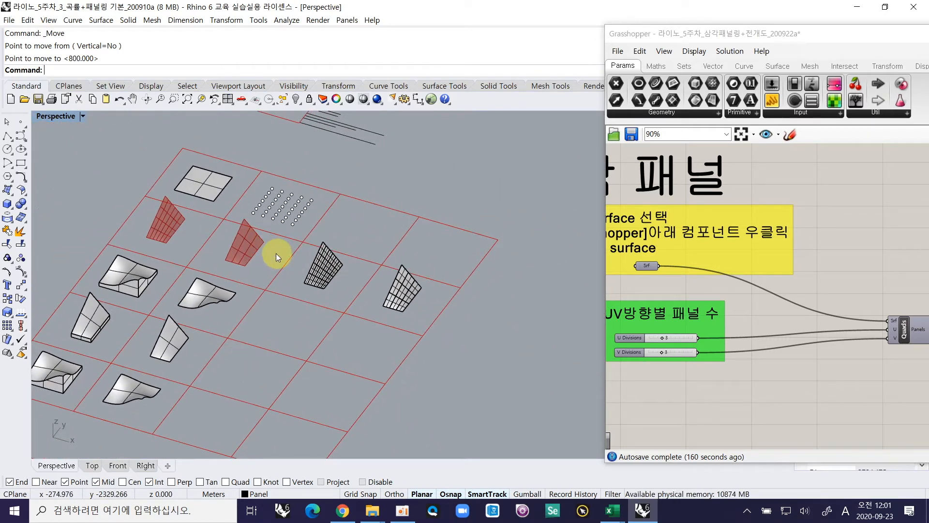
# Show the hidden objects and copy the second column's curved surface onto the panel sets in the third and fourth columns
pyautogui.write('Show')
pyautogui.press('Return')
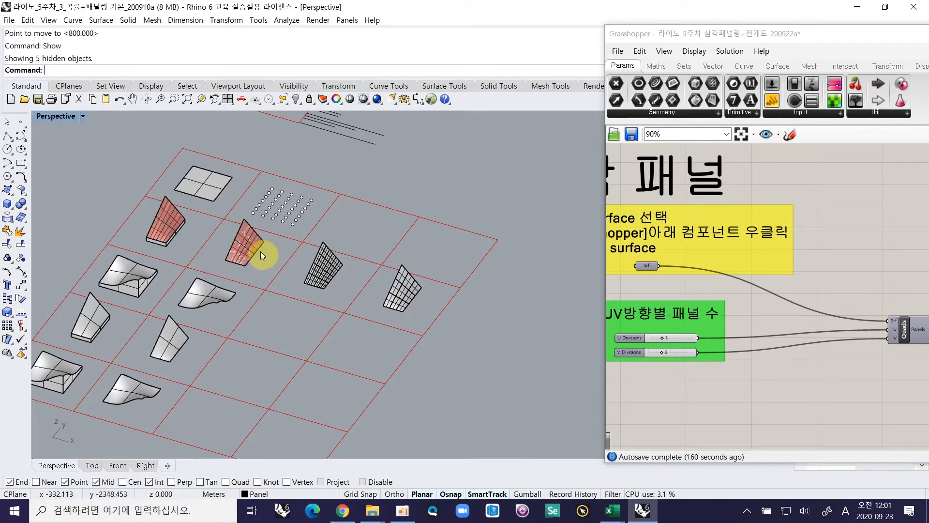
pyautogui.scroll(3, 179, 230)
pyautogui.click(304, 259)
pyautogui.write('CO')
pyautogui.press('Return')
pyautogui.scroll(-3, 235, 257)
pyautogui.click(251, 276)
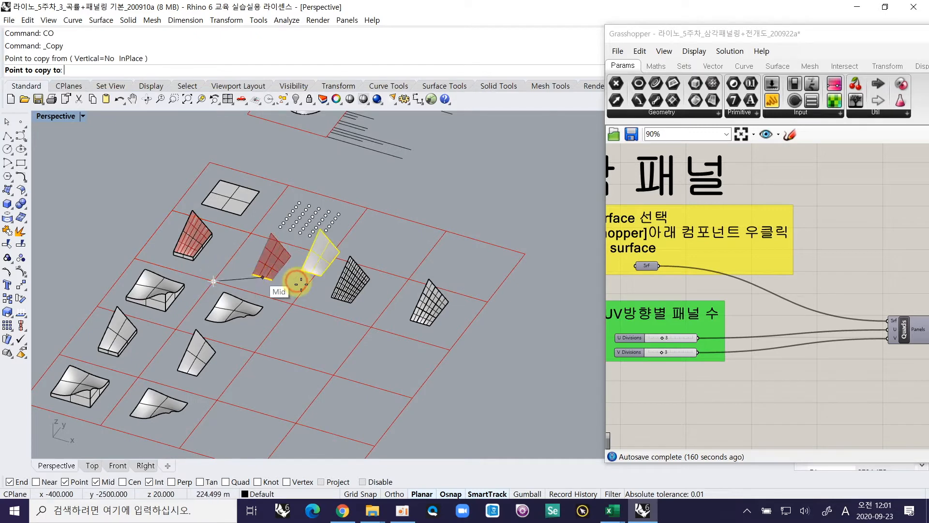
pyautogui.click(291, 300)
pyautogui.scroll(3, 315, 295)
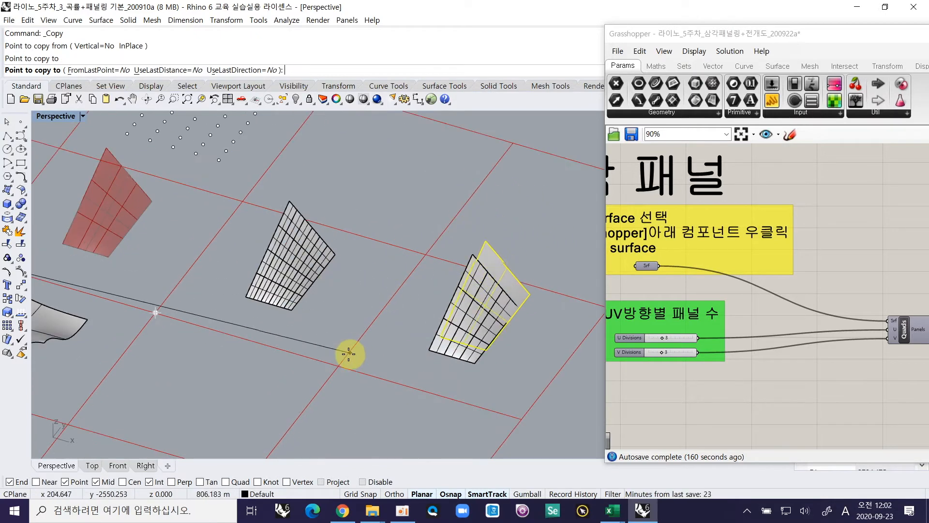
pyautogui.click(341, 366)
pyautogui.press('Return')
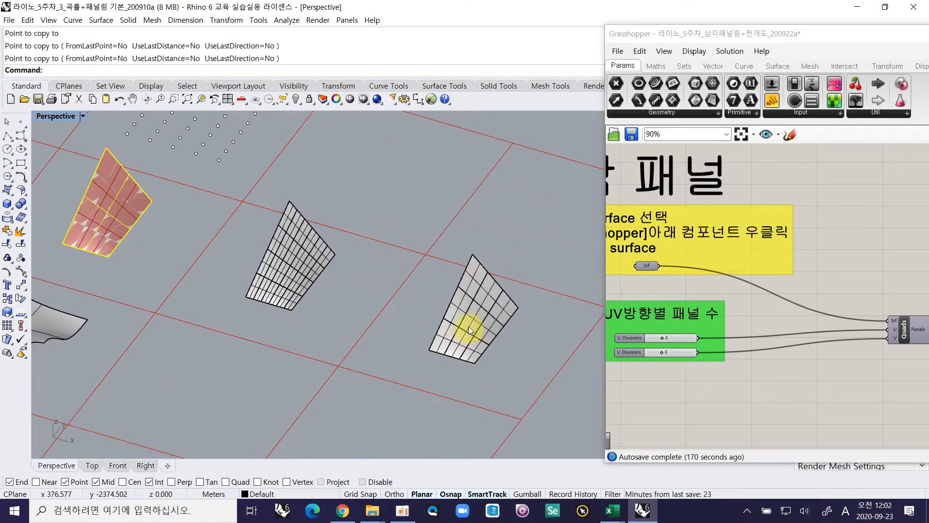
# Zoom in on the fourth column's quad panels and compare them with the overlaid surface copy
pyautogui.click(468, 327)
pyautogui.click(497, 366)
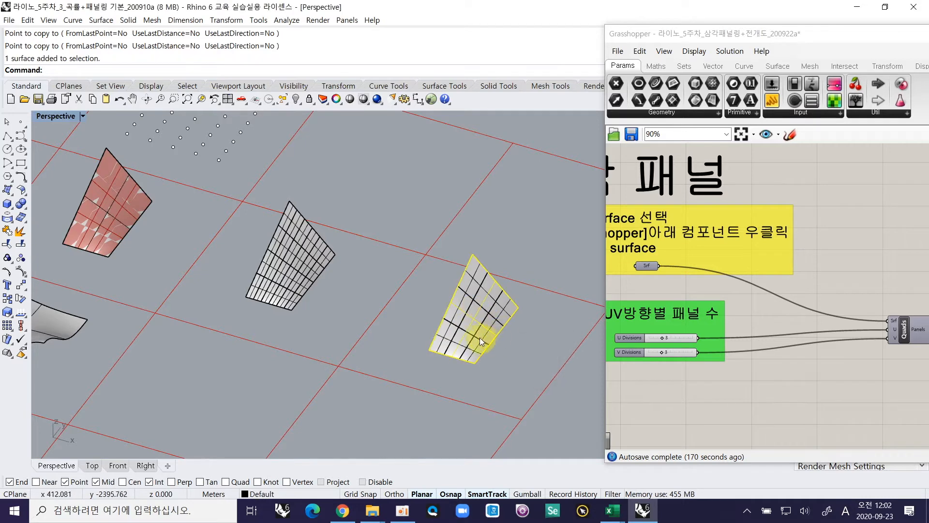
pyautogui.scroll(3, 479, 332)
pyautogui.moveTo(370, 190); pyautogui.dragTo(550, 411)
pyautogui.write('Z')
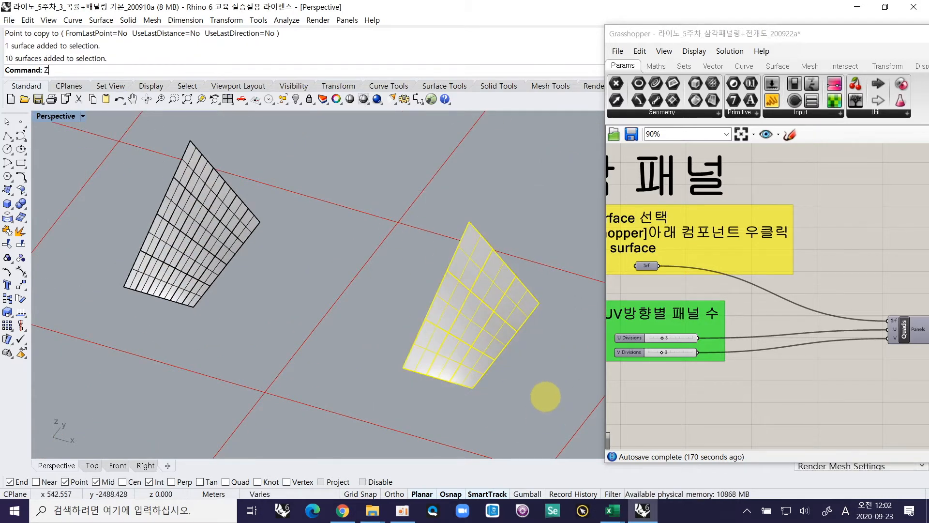
pyautogui.write('S')
pyautogui.press('Return')
pyautogui.moveTo(507, 388); pyautogui.dragTo(539, 358, button='right')
pyautogui.scroll(-3, 519, 373)
# Select the third column's curved panels with the overlaid surface copy and examine how closely they match
pyautogui.moveTo(197, 333); pyautogui.dragTo(193, 318, button='right')
pyautogui.moveTo(166, 259); pyautogui.dragTo(307, 381)
pyautogui.scroll(3, 307, 382)
pyautogui.moveTo(307, 381); pyautogui.dragTo(266, 353, button='right')
pyautogui.scroll(-2, 266, 353)
pyautogui.click(300, 365)
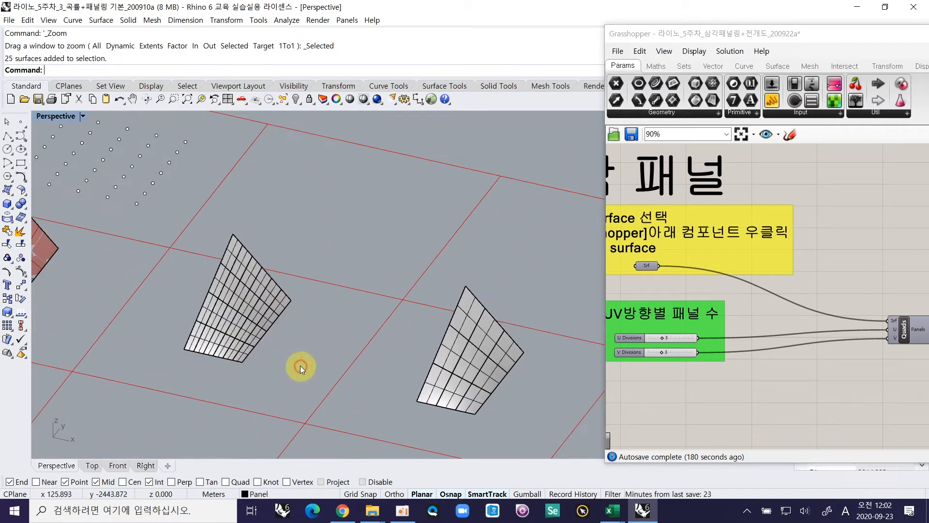
# Delete the panel sets and surface copies in the third and fourth columns
pyautogui.scroll(-5, 300, 364)
pyautogui.moveTo(246, 292); pyautogui.dragTo(344, 393)
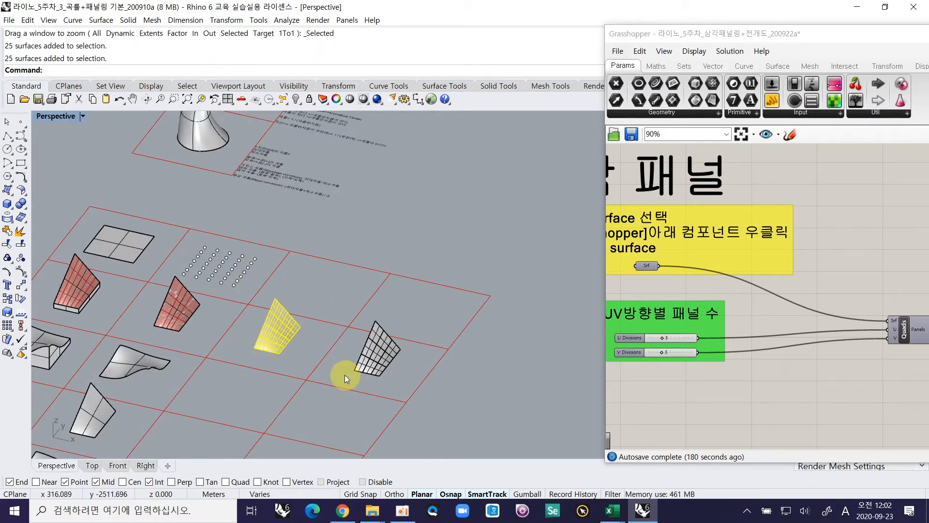
pyautogui.press('Delete')
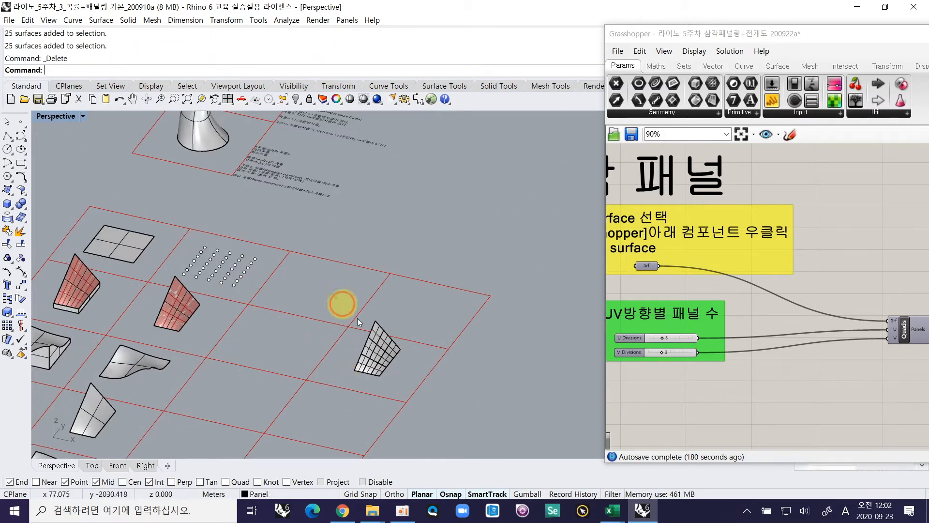
pyautogui.moveTo(342, 306); pyautogui.dragTo(420, 391)
pyautogui.press('Delete')
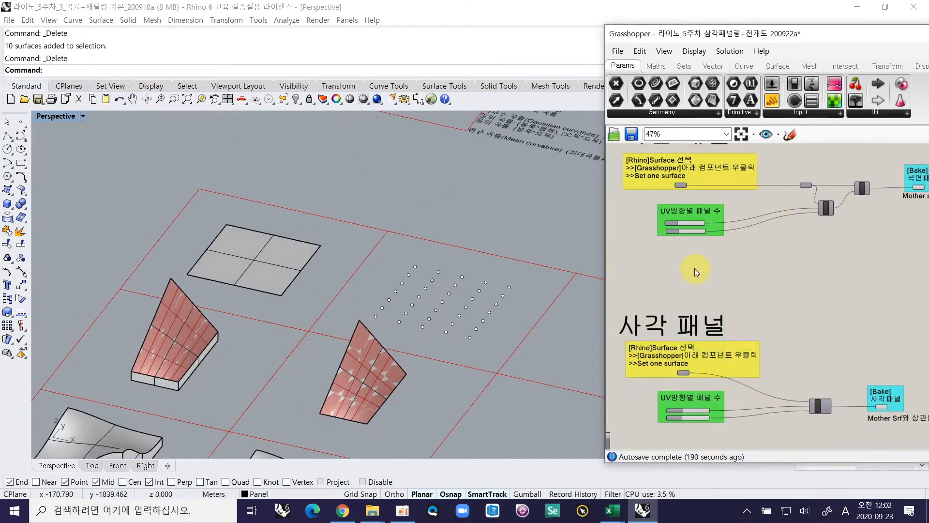
# Bring the curved panel (곡면 패널) definition into view and select its output Srf in the [Bake] group
pyautogui.scroll(5, 695, 268)
pyautogui.scroll(-5, 721, 307)
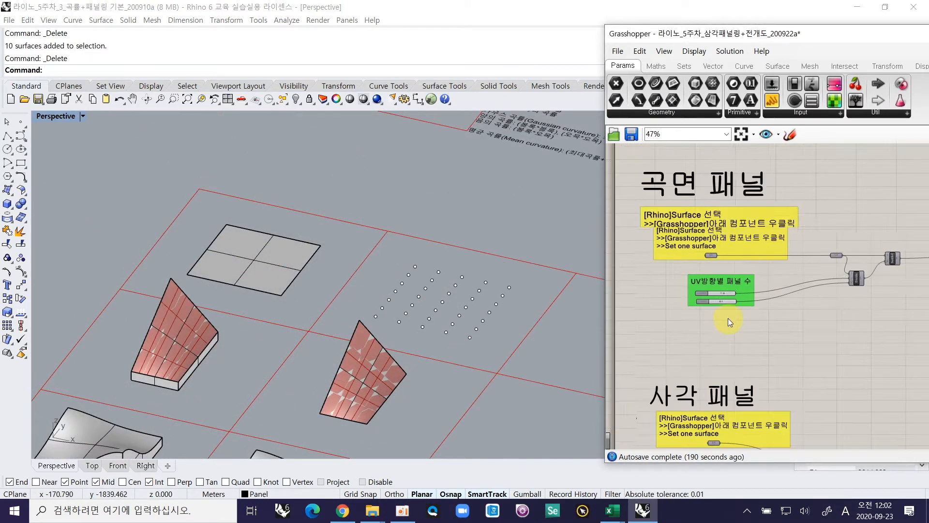
pyautogui.moveTo(779, 34); pyautogui.dragTo(539, 28)
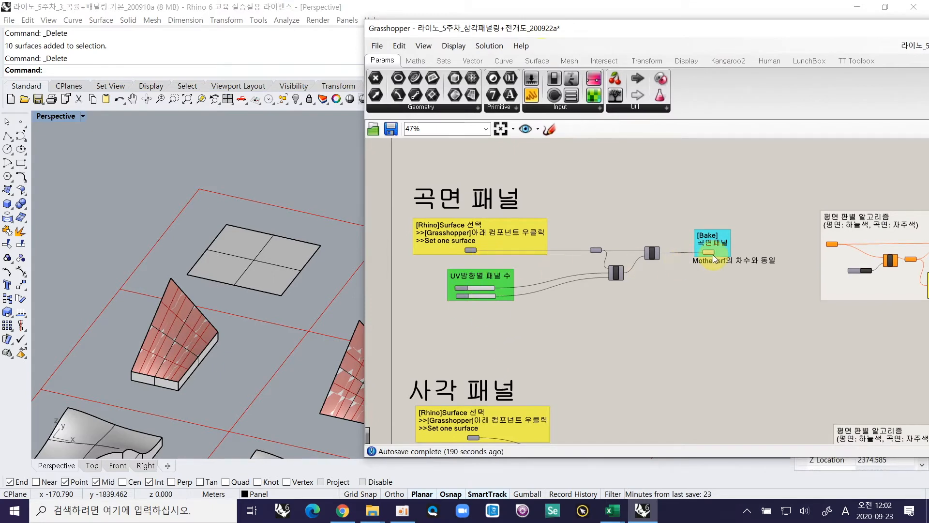
pyautogui.moveTo(567, 346); pyautogui.dragTo(578, 311, button='right')
pyautogui.scroll(3, 663, 242)
pyautogui.click(722, 234)
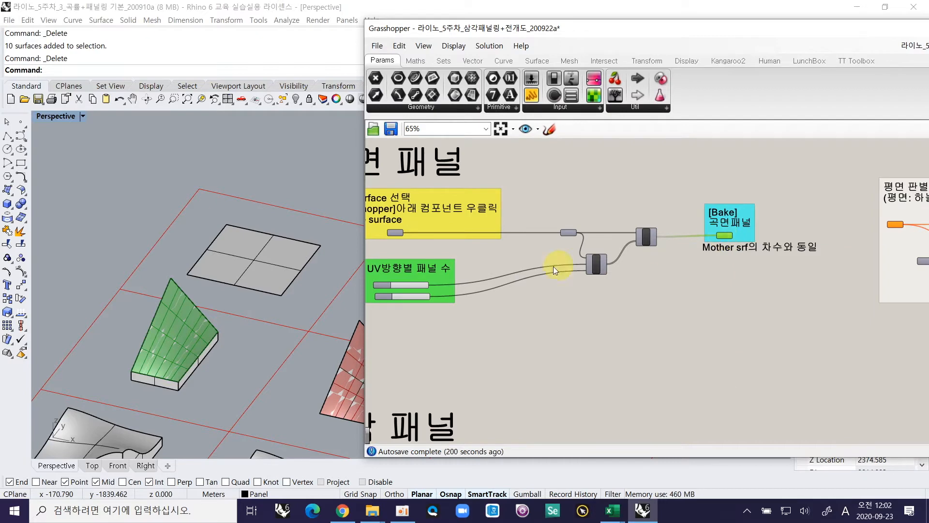
# Set both the U Count and V Count of the curved panel definition to 3
pyautogui.scroll(4, 426, 292)
pyautogui.moveTo(446, 284); pyautogui.dragTo(423, 313)
pyautogui.moveTo(609, 300); pyautogui.dragTo(555, 310, button='right')
pyautogui.scroll(-2, 554, 310)
pyautogui.scroll(-2, 555, 307)
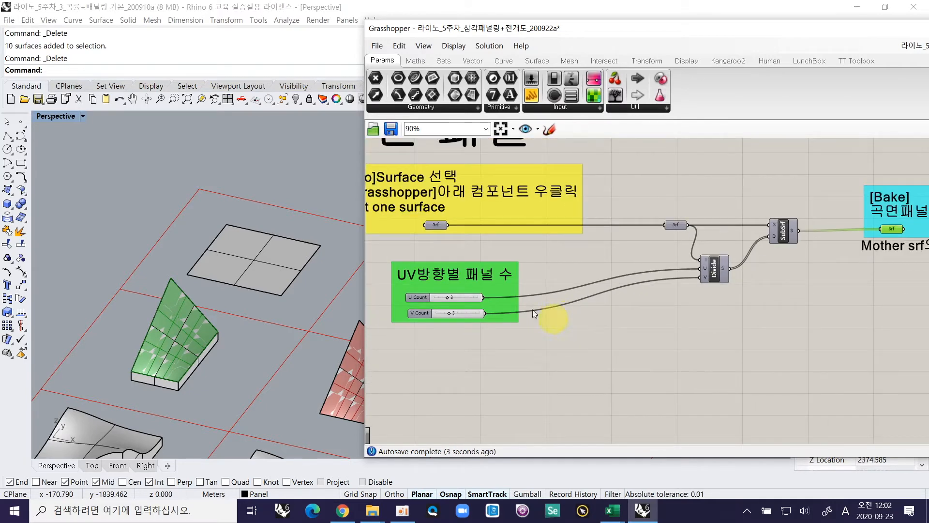
# Hide the first column's curved surface and the polysurface beneath the curved panel preview
pyautogui.scroll(4, 189, 317)
pyautogui.scroll(3, 182, 319)
pyautogui.click(182, 318)
pyautogui.write('h')
pyautogui.press('Return')
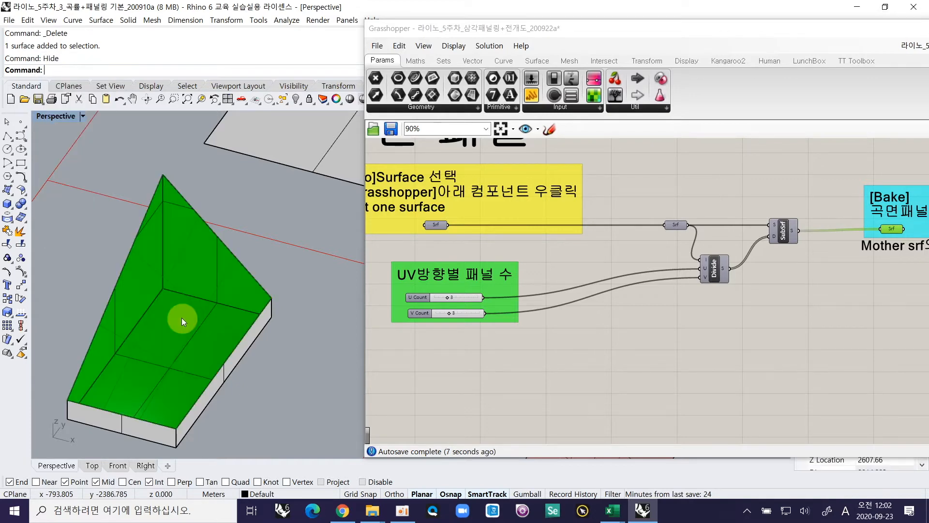
pyautogui.click(228, 367)
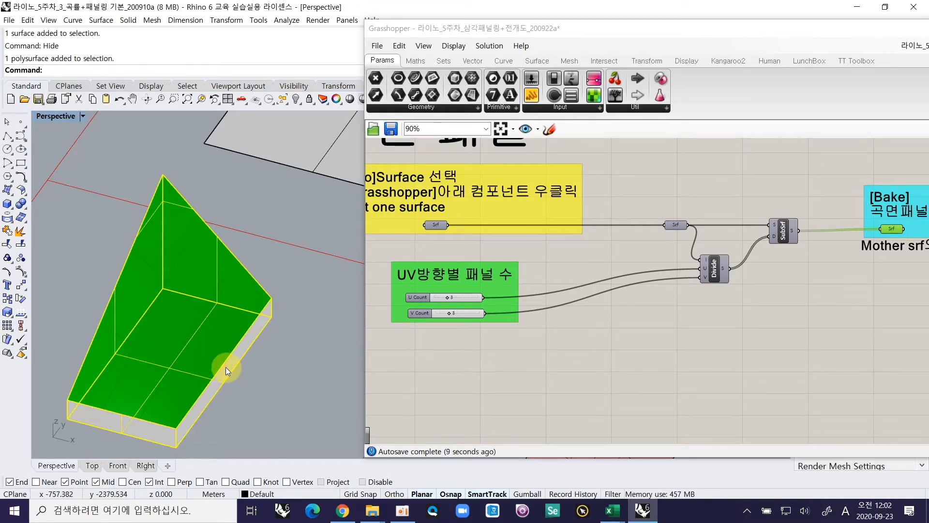
pyautogui.write('h')
pyautogui.press('Return')
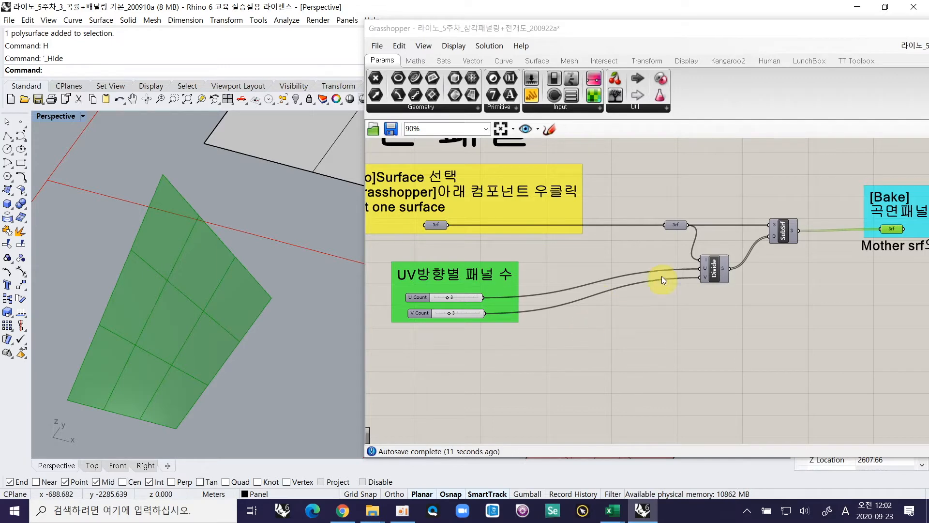
# Bake the curved panels from the output Srf in the [Bake] 곡면패널 group, keeping the default attributes
pyautogui.moveTo(791, 274); pyautogui.dragTo(614, 283, button='right')
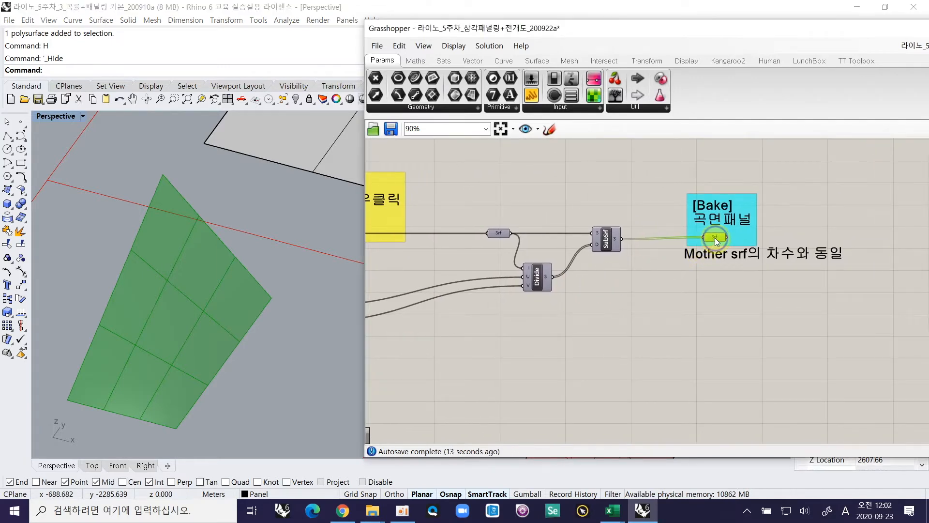
pyautogui.rightClick(714, 237)
pyautogui.click(749, 289)
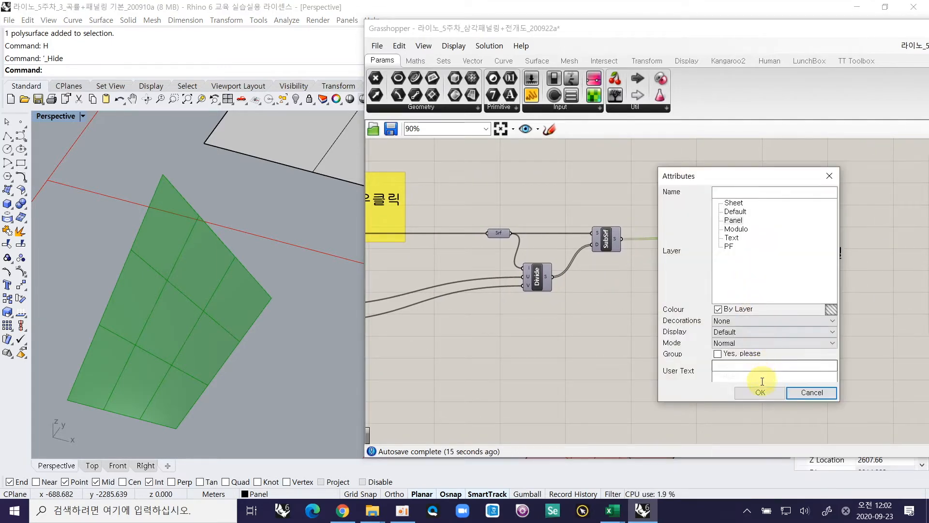
pyautogui.click(760, 385)
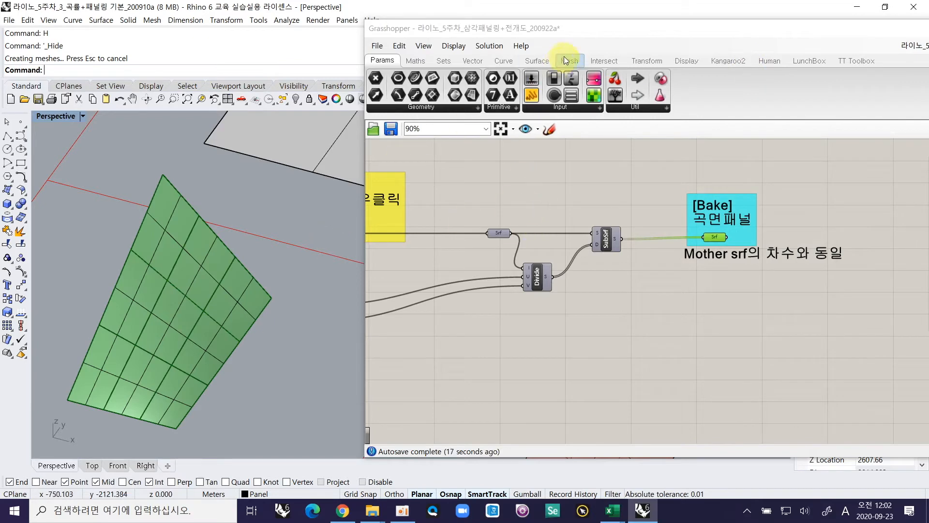
# Move the last-baked curved panels 800 m along X, from the first column's grid corner to the matching corner in the third column
pyautogui.scroll(-3, 245, 216)
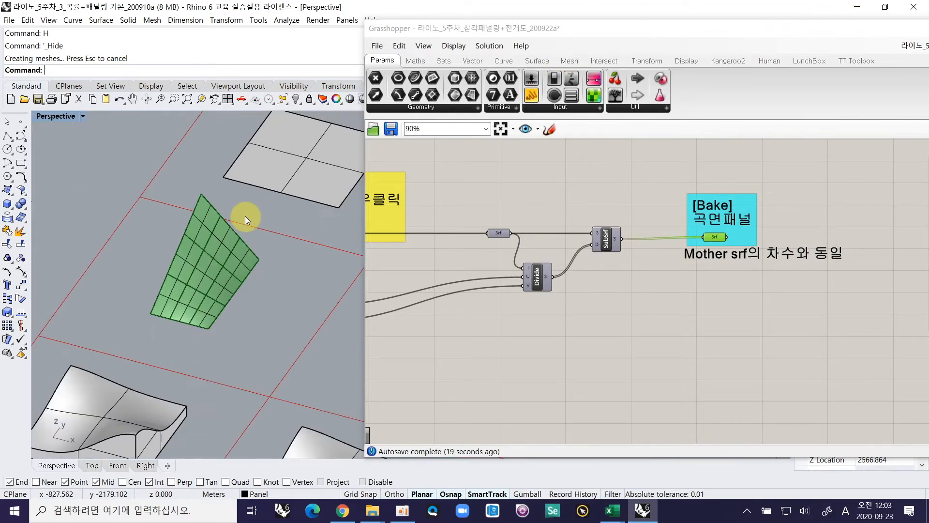
pyautogui.keyDown('shift'); pyautogui.moveTo(279, 261); pyautogui.dragTo(198, 254, button='right'); pyautogui.keyUp('shift')
pyautogui.scroll(-4, 210, 213)
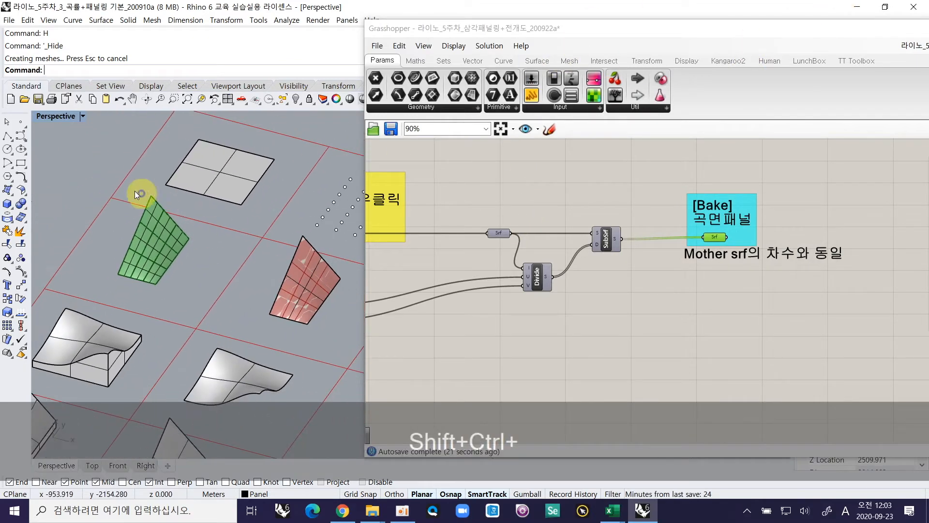
pyautogui.write('SLL')
pyautogui.press('space')
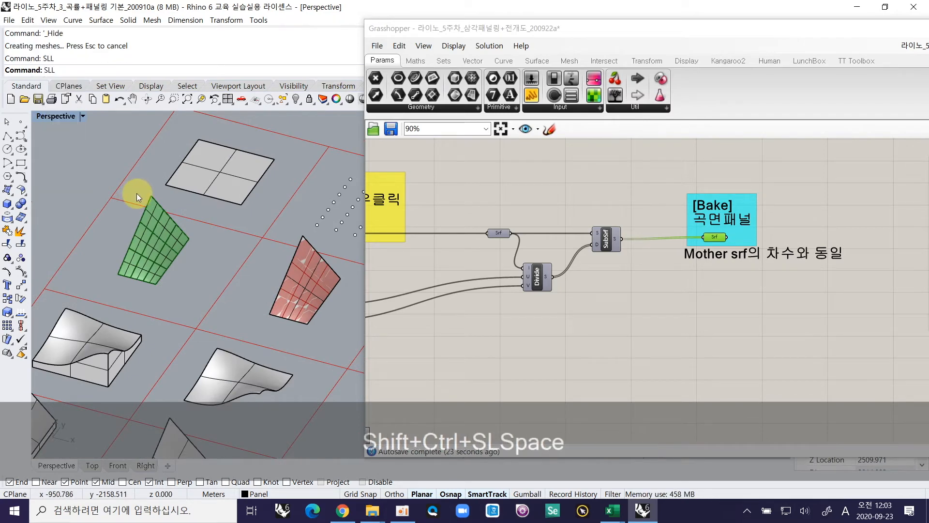
pyautogui.write('M')
pyautogui.press('space')
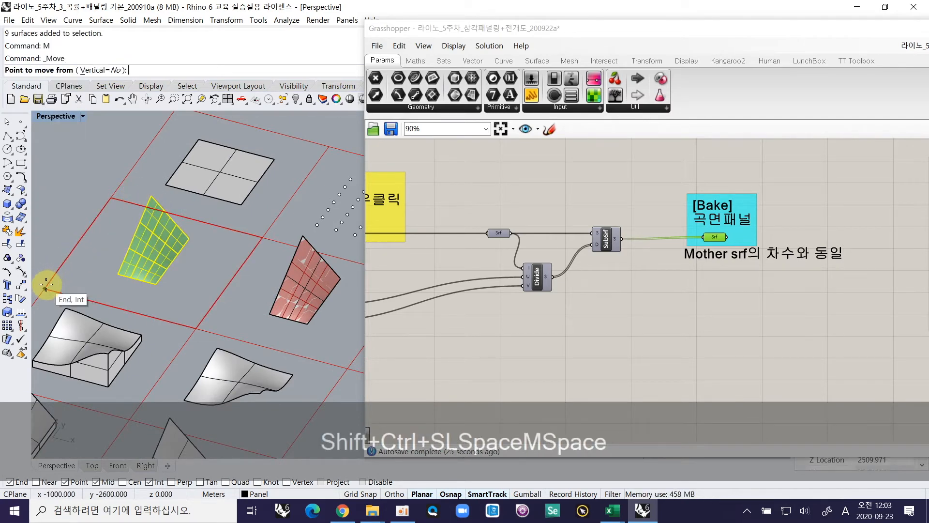
pyautogui.click(46, 288)
pyautogui.scroll(-7, 63, 238)
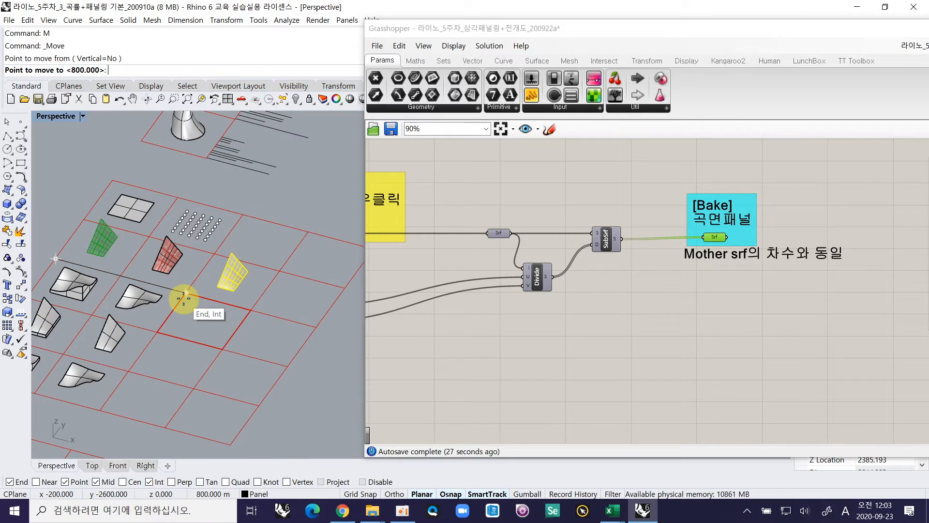
pyautogui.click(183, 298)
pyautogui.click(181, 299)
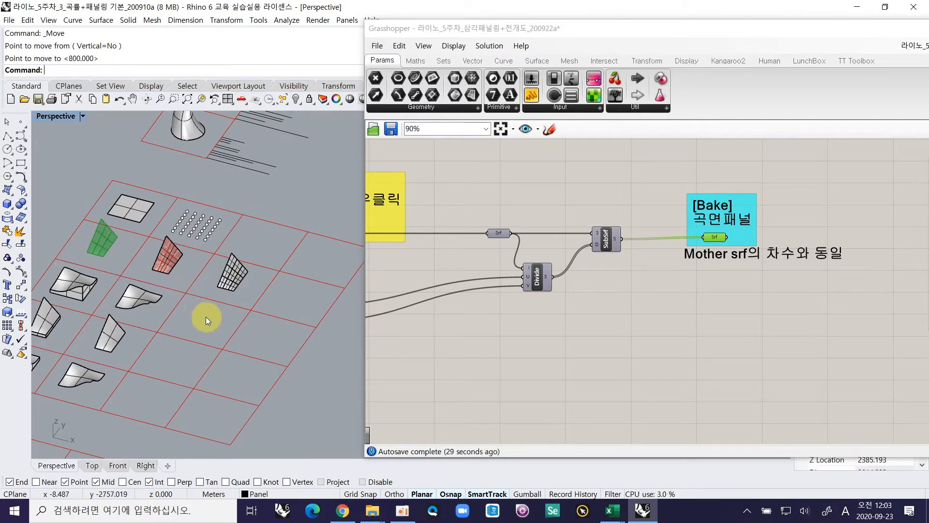
# Select the quad panel (사각 패널) definition's output Srf and hide the second column's surface beneath its preview
pyautogui.scroll(-4, 757, 330)
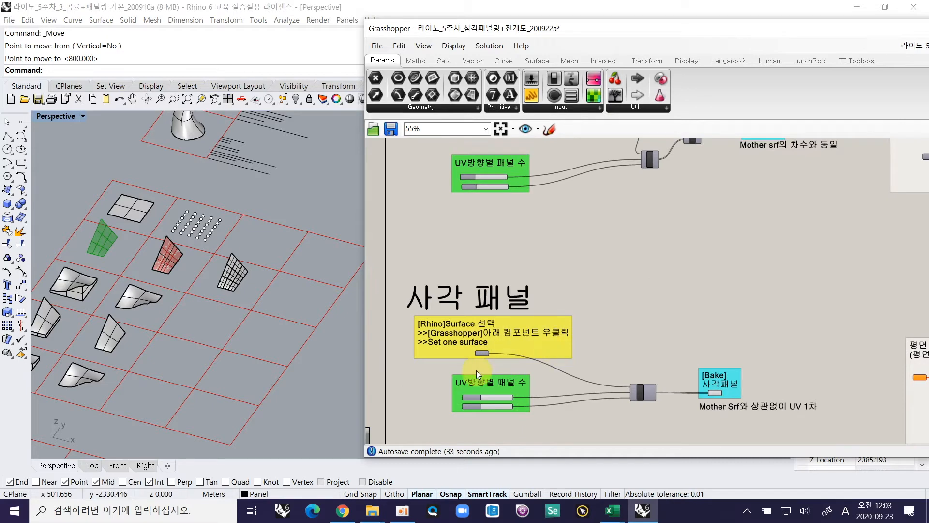
pyautogui.click(167, 262)
pyautogui.scroll(5, 164, 254)
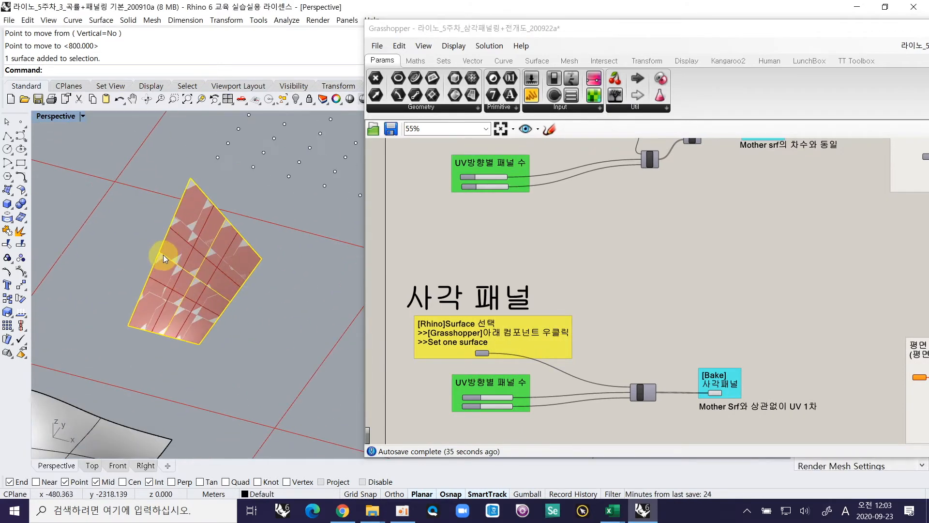
pyautogui.click(717, 393)
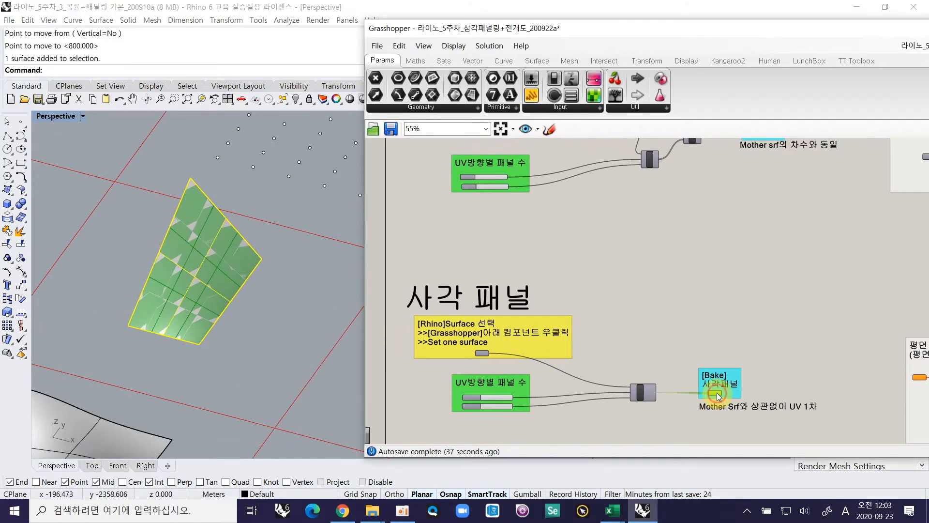
pyautogui.click(212, 278)
pyautogui.write('H')
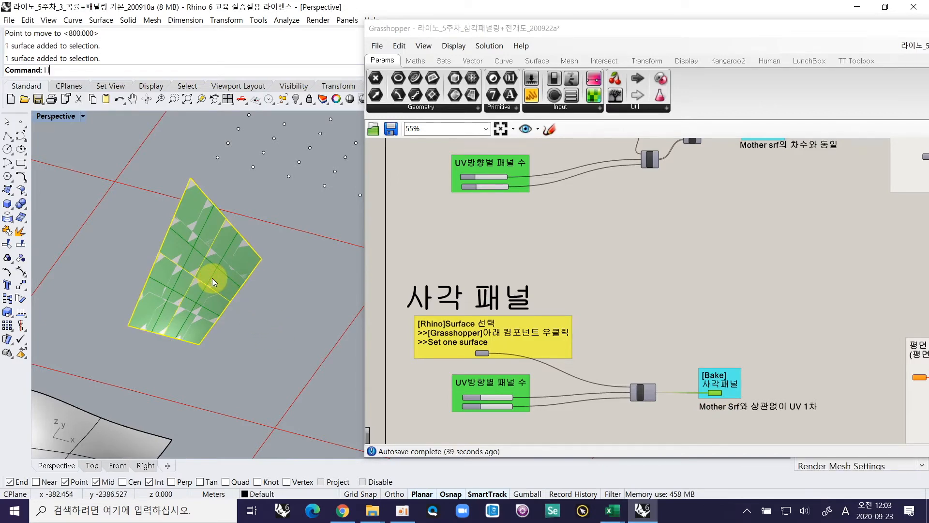
pyautogui.press('Return')
# Bake the quad panels from the output Srf in the [Bake] 사각패널 group, keeping the default attributes
pyautogui.scroll(3, 212, 278)
pyautogui.moveTo(494, 382); pyautogui.dragTo(489, 339, button='right')
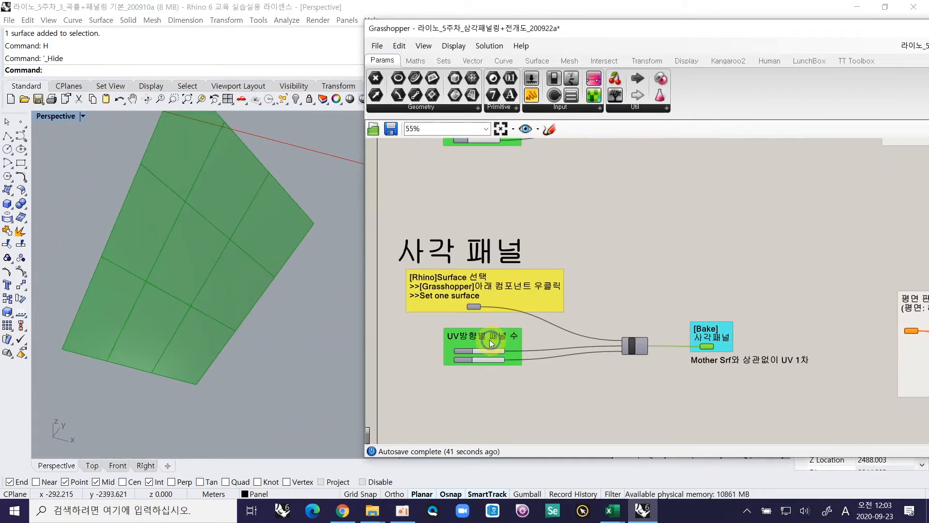
pyautogui.scroll(3, 489, 339)
pyautogui.moveTo(862, 349); pyautogui.dragTo(640, 343, button='right')
pyautogui.rightClick(692, 345)
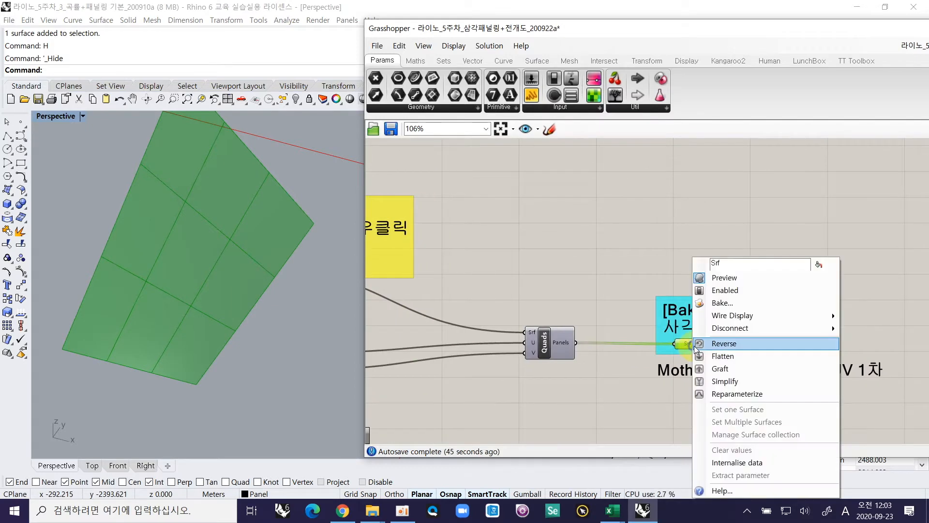
pyautogui.click(726, 303)
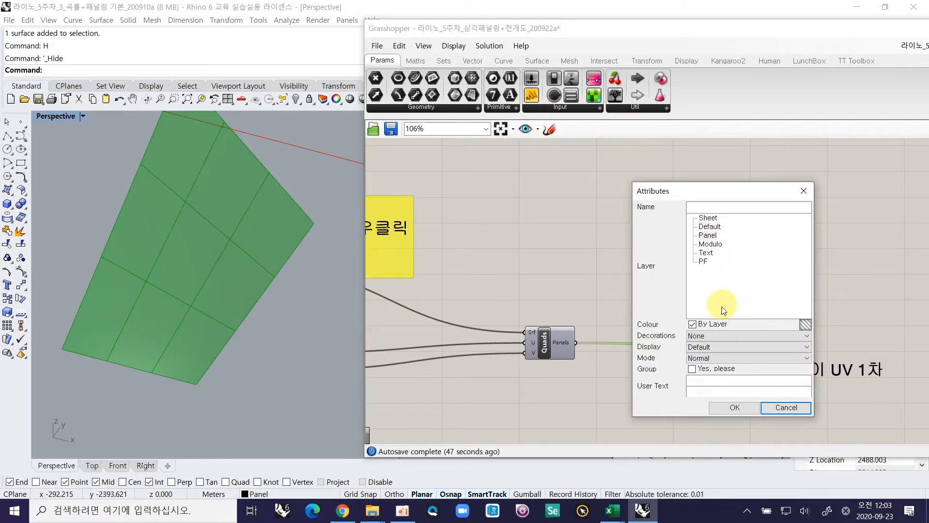
pyautogui.click(735, 408)
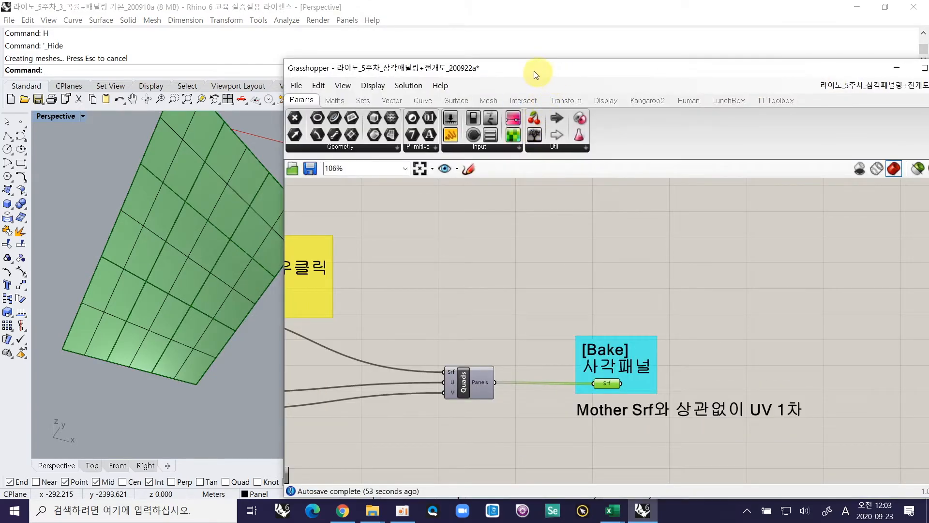
# Uncover the Rhino viewport and move the last-baked quad panels 800 m along X, between matching grid corners, into the fourth column
pyautogui.moveTo(535, 74); pyautogui.dragTo(927, 111)
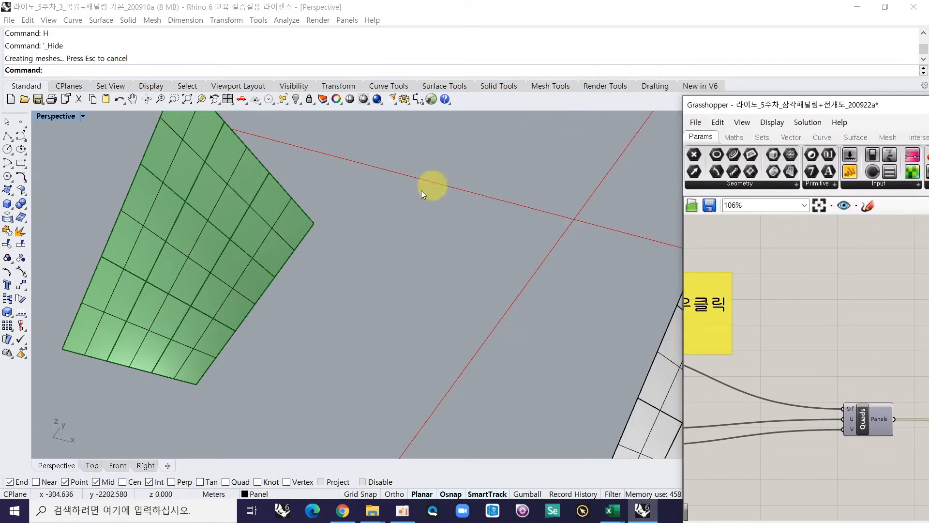
pyautogui.keyDown('ctrl'); pyautogui.scroll(-5, 378, 264); pyautogui.keyUp('ctrl')
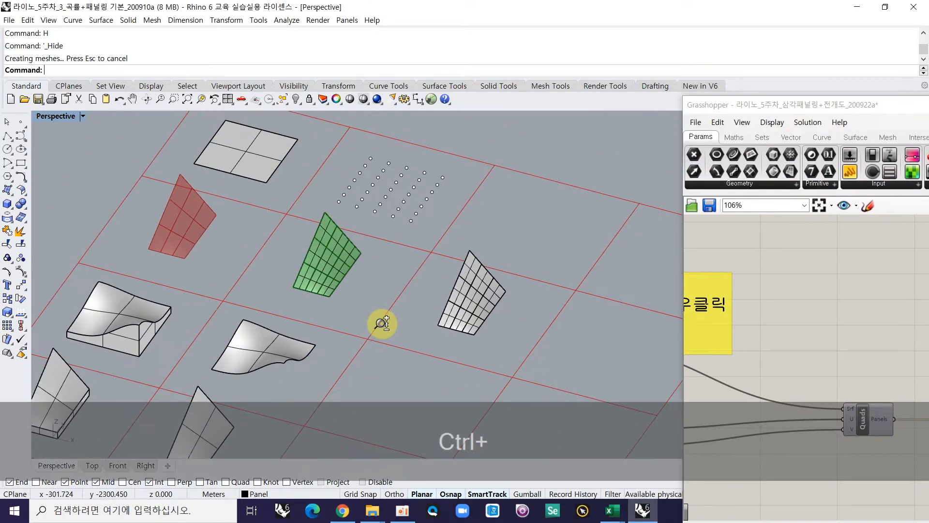
pyautogui.write('SL')
pyautogui.press('space')
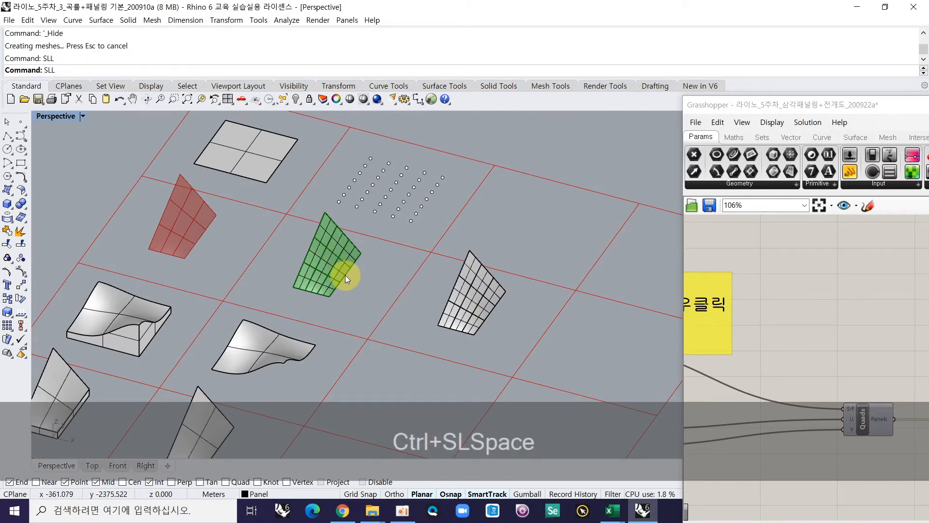
pyautogui.write('M')
pyautogui.press('space')
pyautogui.click(228, 297)
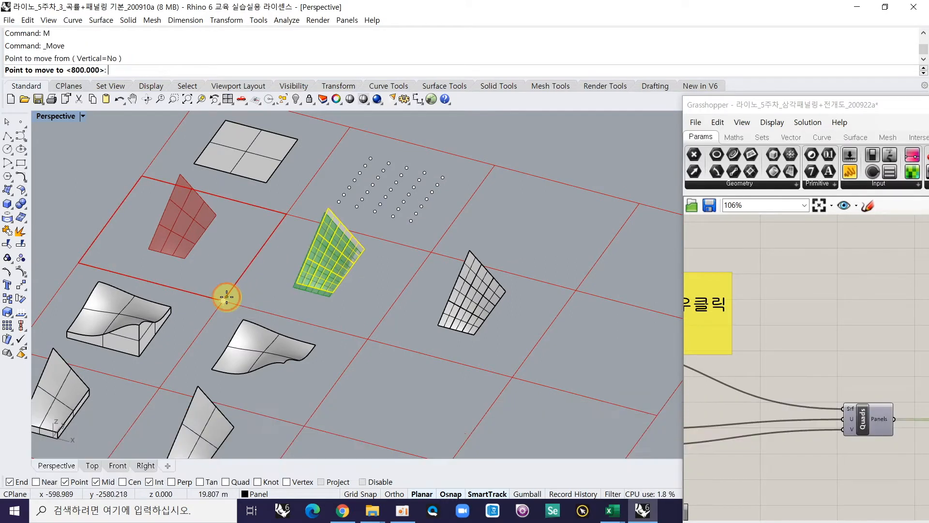
pyautogui.click(518, 378)
# Compare the baked curved and quad panel sets by selecting each whole set and individual panels in both
pyautogui.keyDown('shift'); pyautogui.moveTo(559, 363); pyautogui.dragTo(422, 349, button='right'); pyautogui.keyUp('shift')
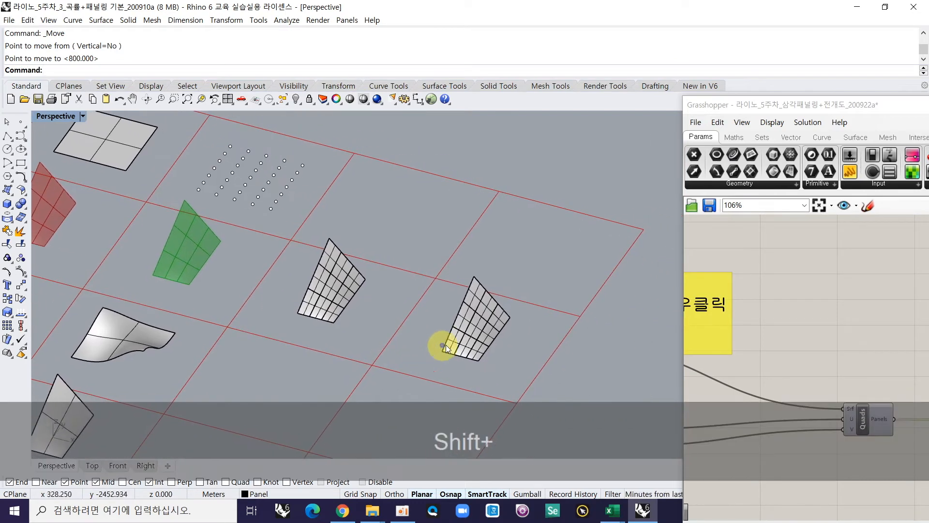
pyautogui.keyDown('ctrl'); pyautogui.moveTo(494, 345); pyautogui.dragTo(492, 321, button='right'); pyautogui.keyUp('ctrl')
pyautogui.moveTo(115, 137); pyautogui.dragTo(288, 338)
pyautogui.click(338, 164)
pyautogui.moveTo(338, 164); pyautogui.dragTo(561, 399)
pyautogui.click(541, 370)
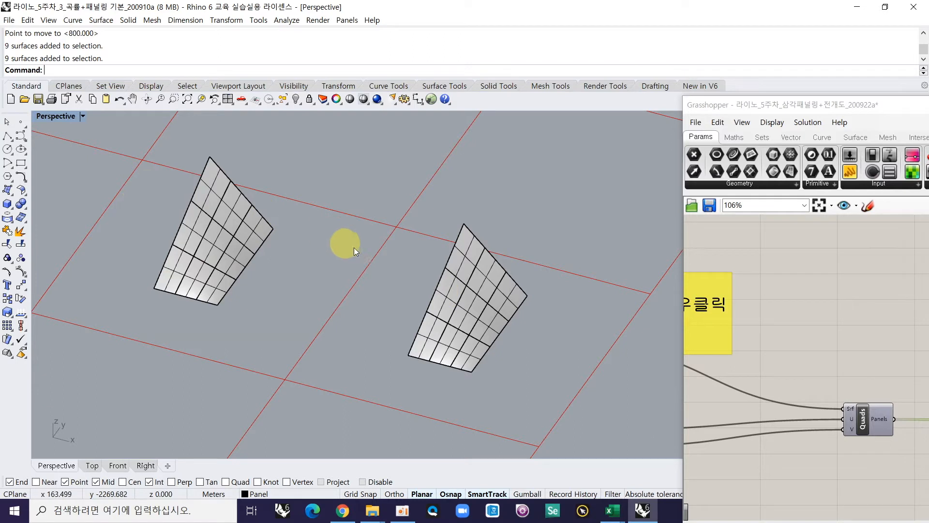
pyautogui.click(257, 249)
pyautogui.click(440, 298)
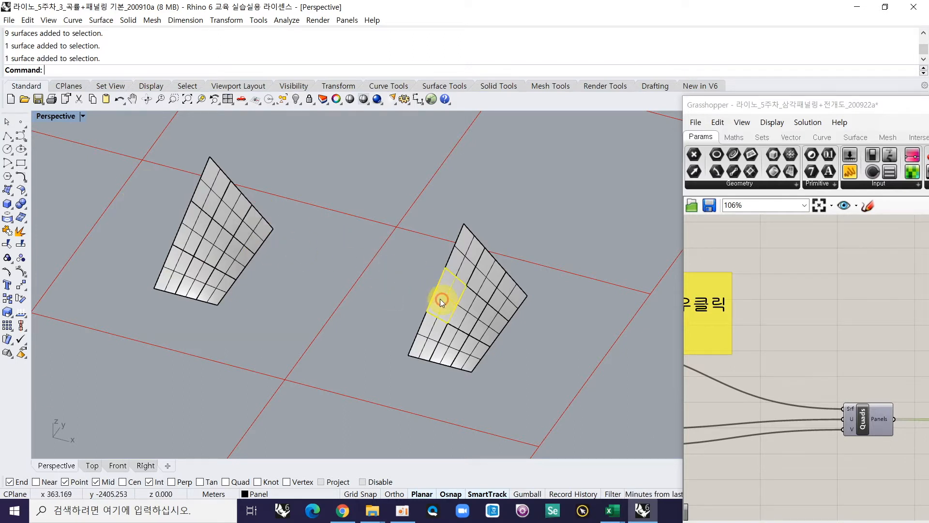
pyautogui.click(121, 138)
# Copy the baked curved panels by one grid cell so they lie over the quad panels in the fourth column
pyautogui.moveTo(110, 130); pyautogui.dragTo(305, 335)
pyautogui.write('CO')
pyautogui.press('Return')
pyautogui.scroll(-3, 295, 324)
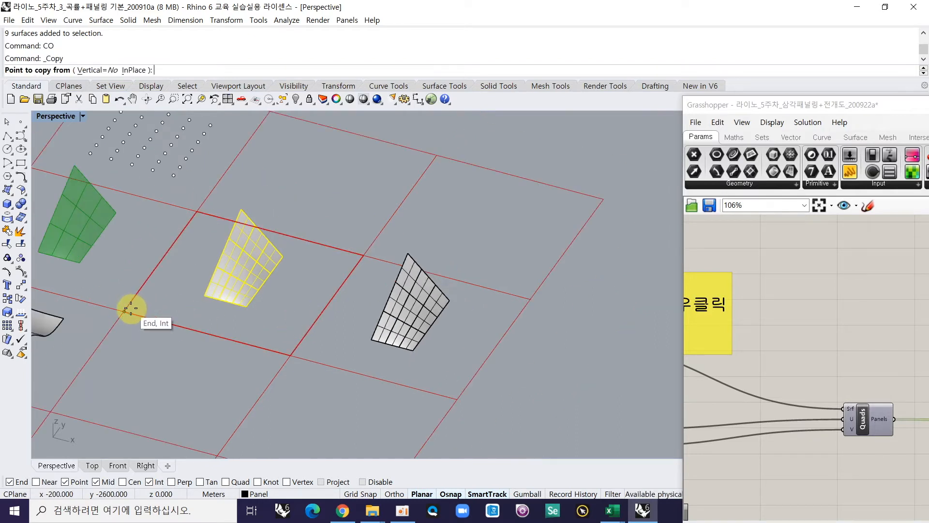
pyautogui.click(130, 309)
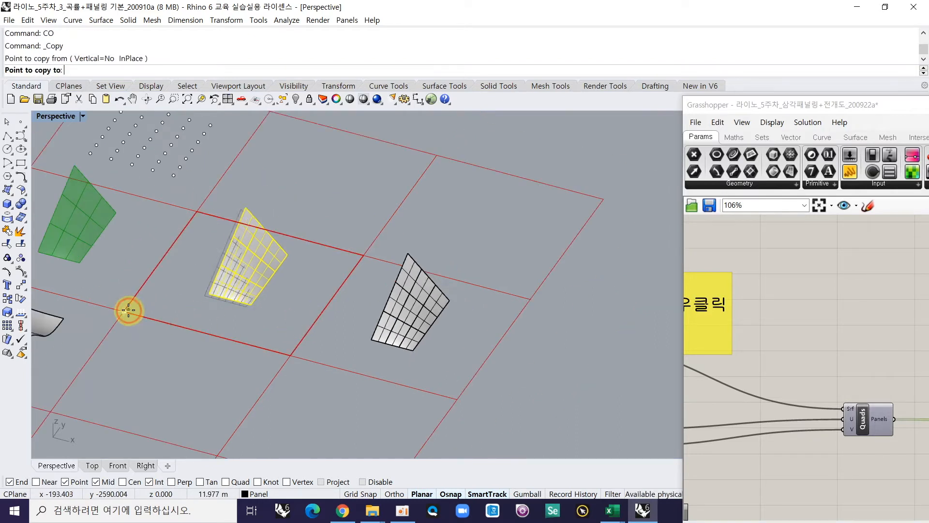
pyautogui.click(284, 355)
pyautogui.press('Return')
# Select the duplicate surfaces with SelDup and delete them
pyautogui.click(359, 335)
pyautogui.keyDown('ctrl'); pyautogui.moveTo(425, 314); pyautogui.dragTo(438, 266, button='right'); pyautogui.keyUp('ctrl')
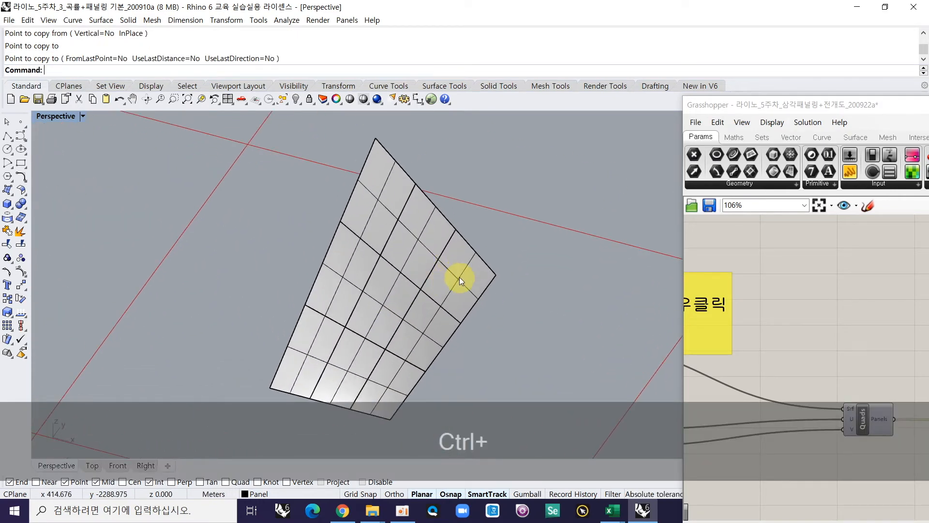
pyautogui.write('Se')
pyautogui.write('lDup')
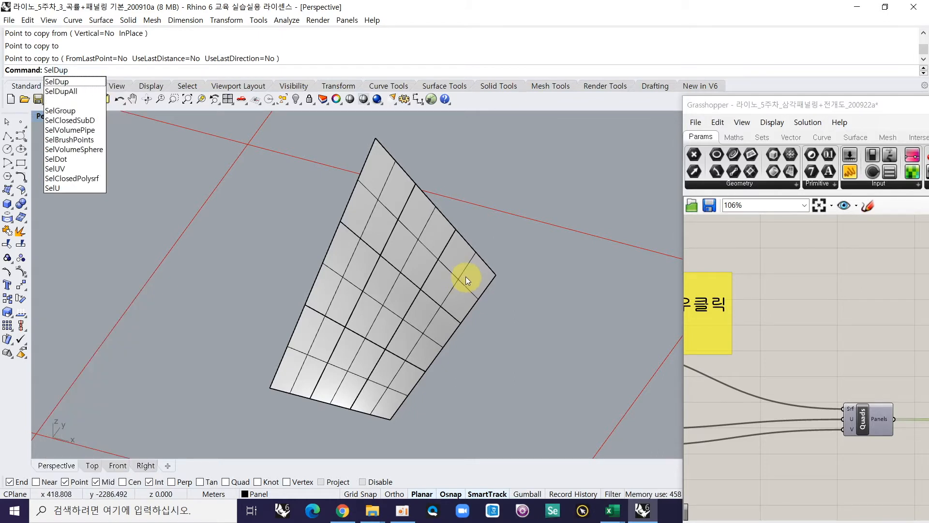
pyautogui.press('Return')
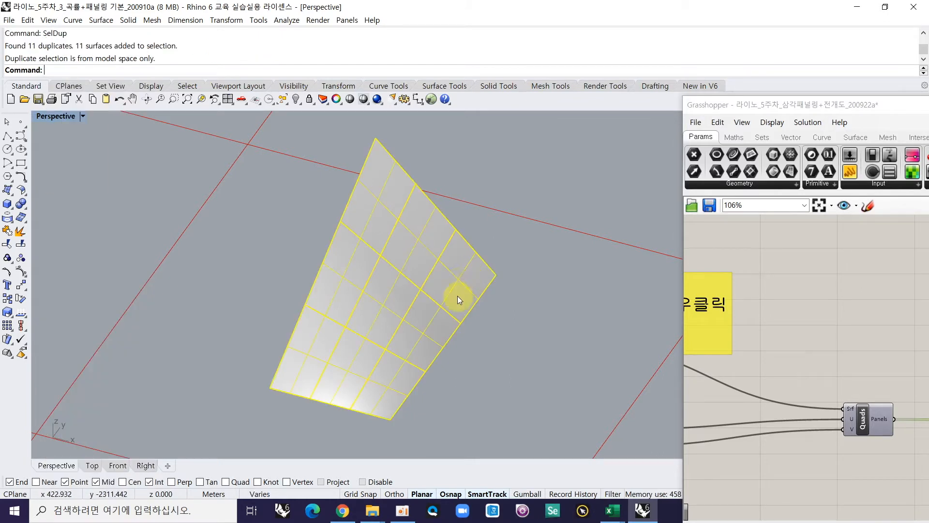
pyautogui.keyDown('ctrl'); pyautogui.moveTo(461, 277); pyautogui.dragTo(460, 295, button='right'); pyautogui.keyUp('ctrl')
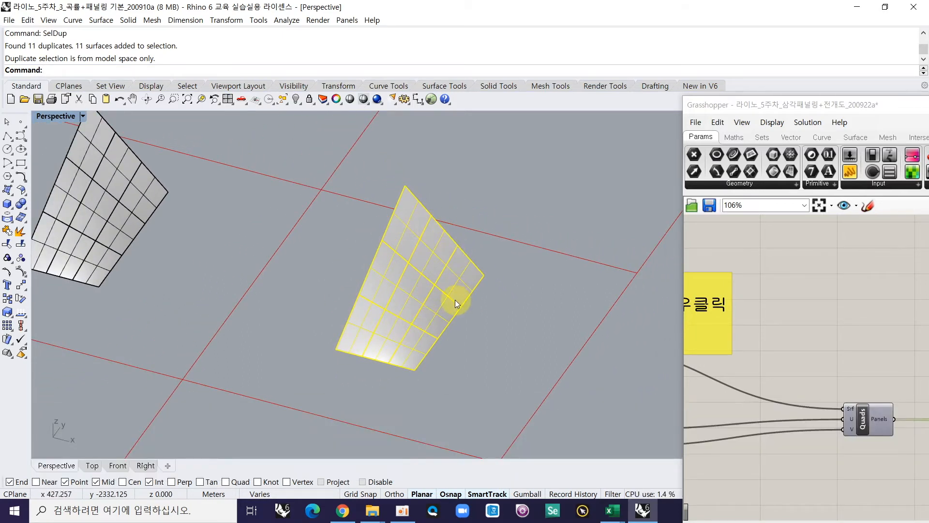
pyautogui.press('Delete')
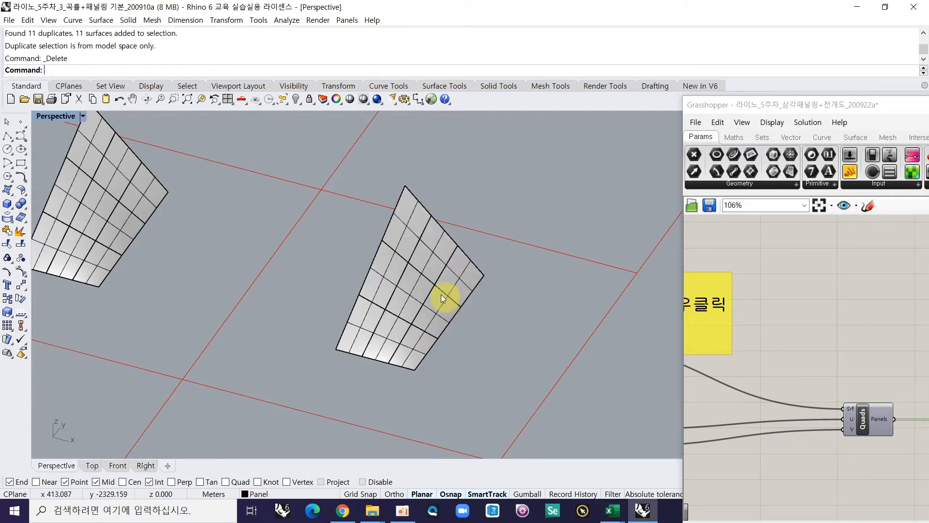
# Check the panels left in the fourth column and compare them with the curved panels in the third column
pyautogui.moveTo(289, 143); pyautogui.dragTo(516, 388)
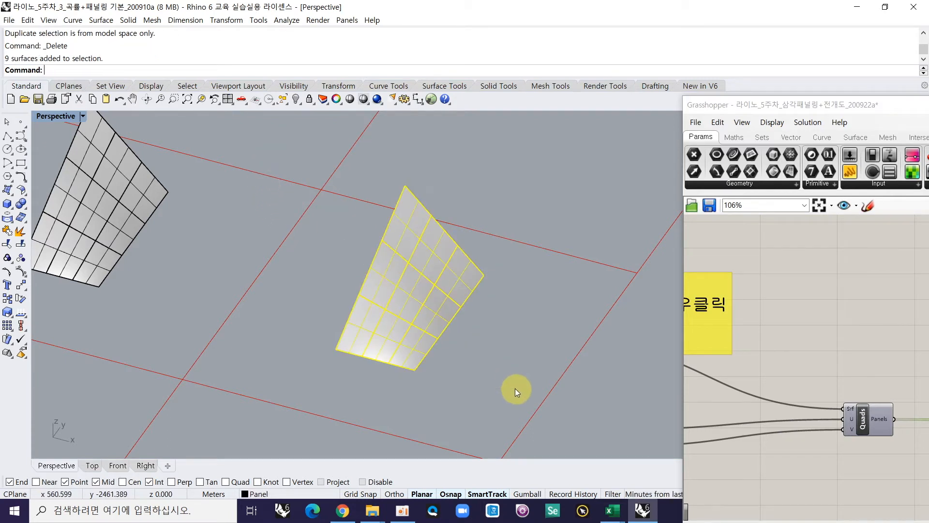
pyautogui.click(491, 374)
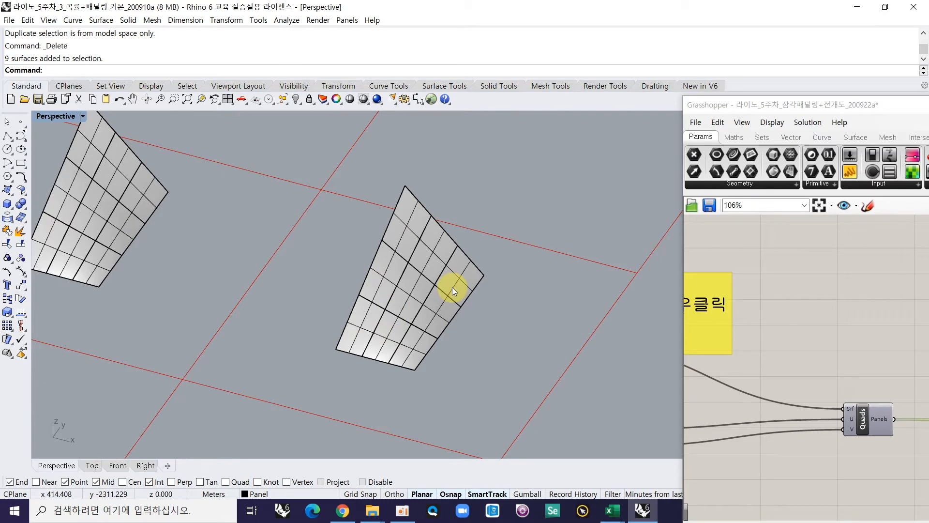
pyautogui.scroll(-3, 469, 292)
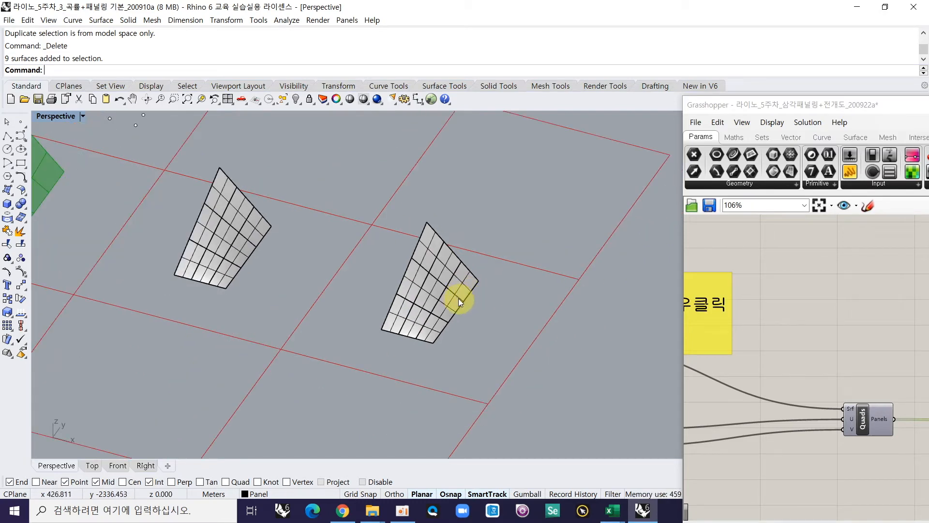
pyautogui.keyDown('ctrl'); pyautogui.keyDown('shift'); pyautogui.moveTo(393, 306); pyautogui.dragTo(339, 264, button='right'); pyautogui.keyUp('shift'); pyautogui.keyUp('ctrl')
pyautogui.scroll(-3, 339, 264)
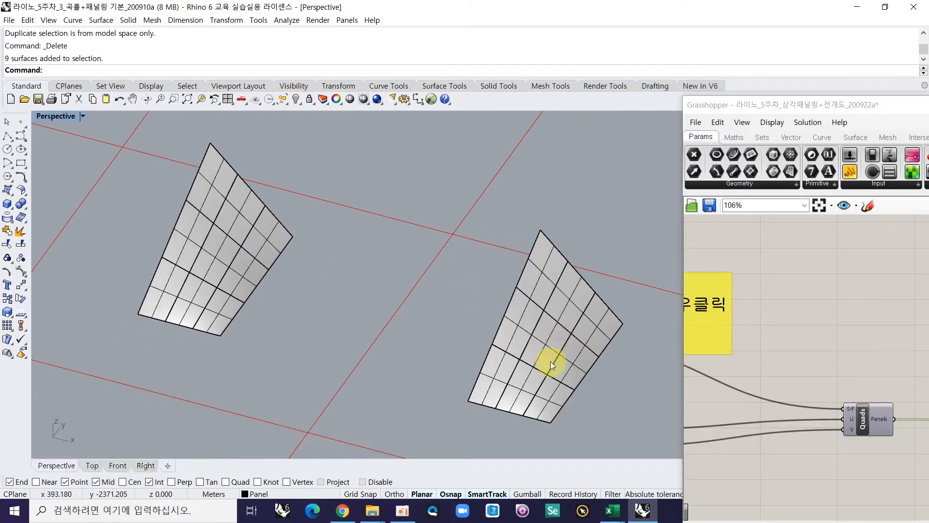
pyautogui.click(180, 270)
pyautogui.keyDown('ctrl'); pyautogui.moveTo(180, 270); pyautogui.dragTo(360, 285, button='right'); pyautogui.keyUp('ctrl')
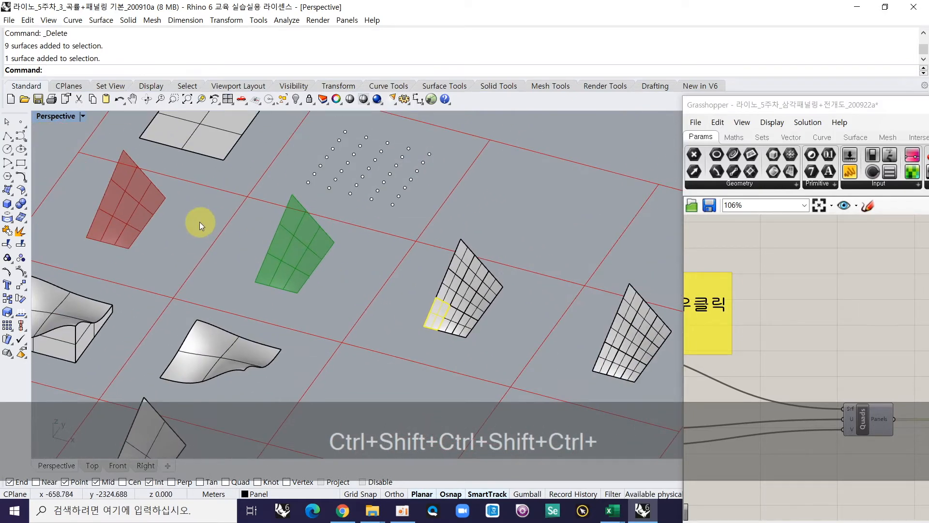
# Show all the hidden source objects again
pyautogui.write('HS')
pyautogui.press('Return')
pyautogui.write('HS')
# Rebuild the second-column source surface under the quad preview with 5 by 5 points and degree 3 in U and V
pyautogui.click(134, 205)
pyautogui.click(294, 246)
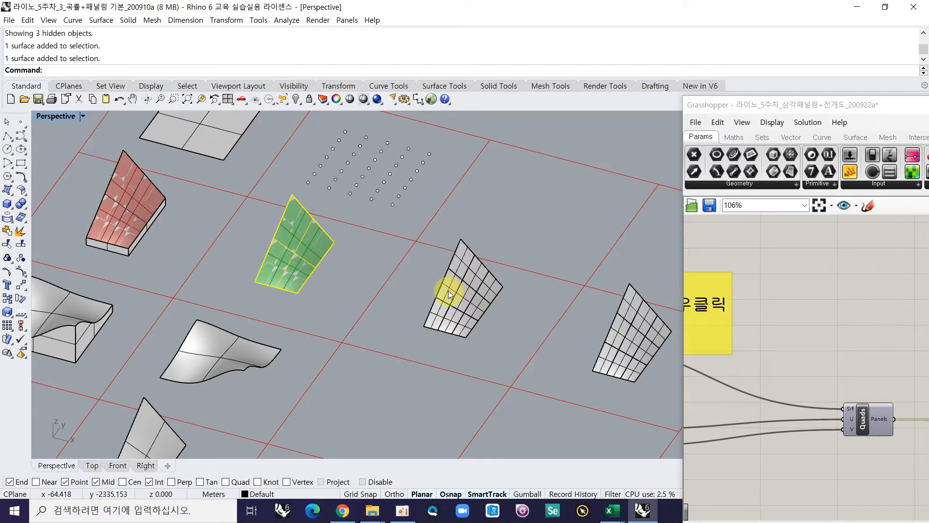
pyautogui.scroll(3, 471, 294)
pyautogui.write('RB')
pyautogui.press('Return')
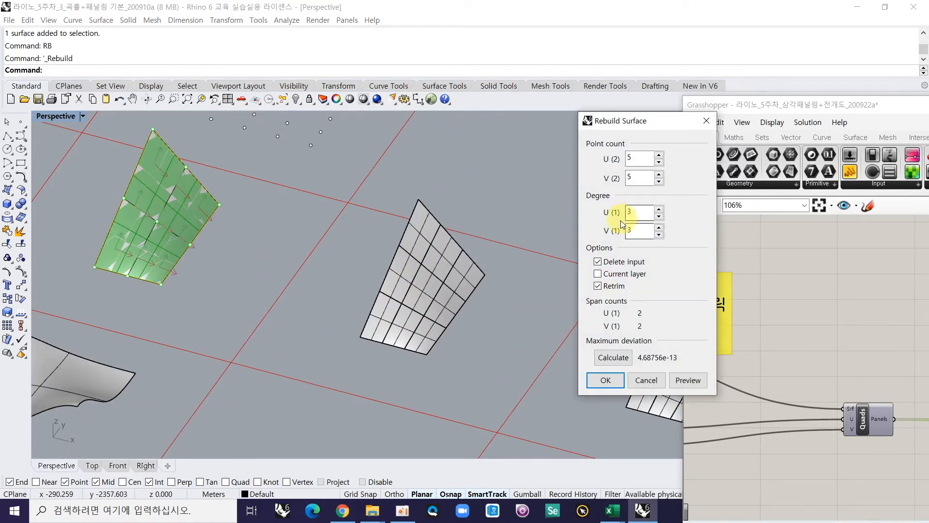
pyautogui.click(606, 379)
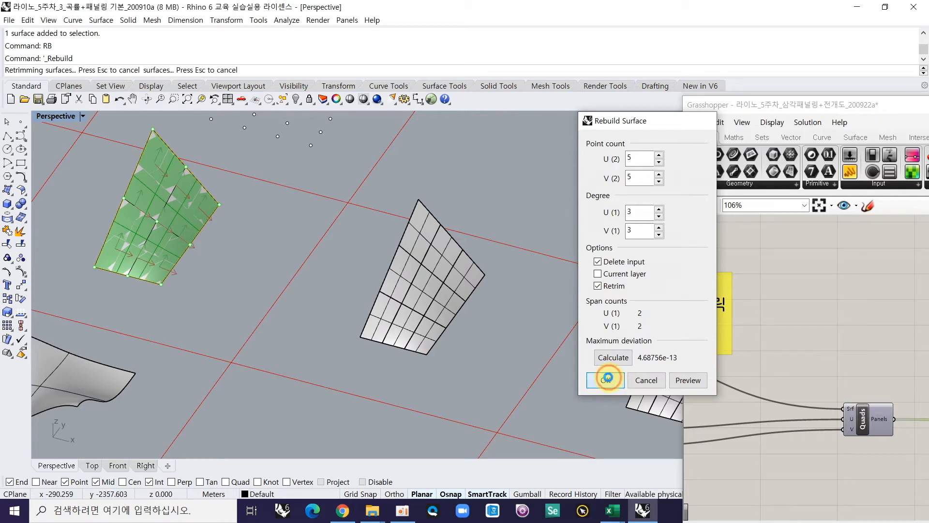
# Rebuild one baked panel at the edge of the third-column group with 5 by 5 points and degree 3
pyautogui.click(402, 281)
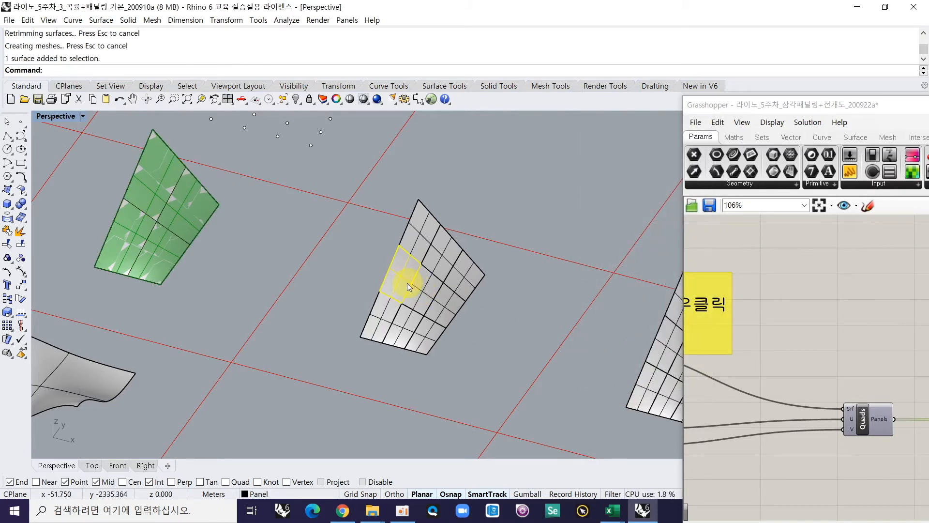
pyautogui.write('RB')
pyautogui.press('Return')
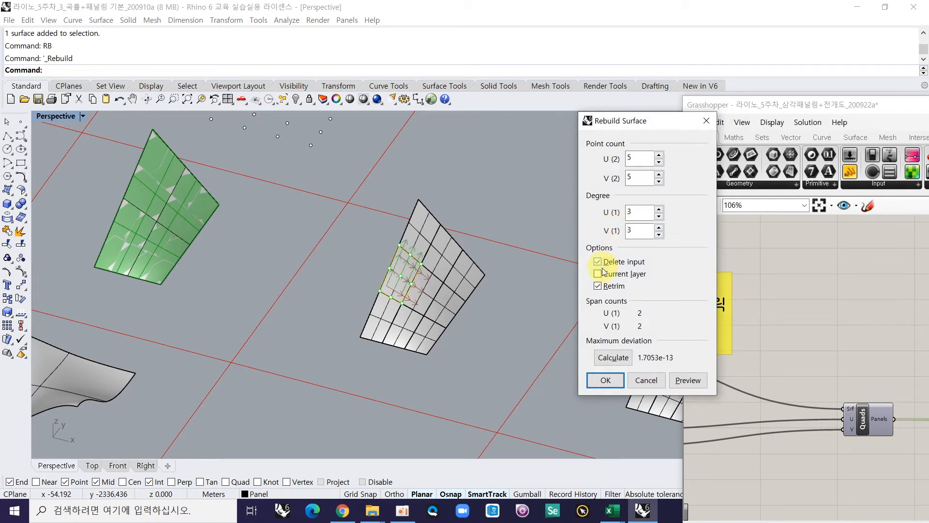
pyautogui.click(595, 379)
# Rebuild the matching edge panel in the fourth-column group with 5 by 5 points and degree 3
pyautogui.keyDown('shift'); pyautogui.moveTo(527, 346); pyautogui.dragTo(438, 314, button='right'); pyautogui.keyUp('shift')
pyautogui.click(326, 278)
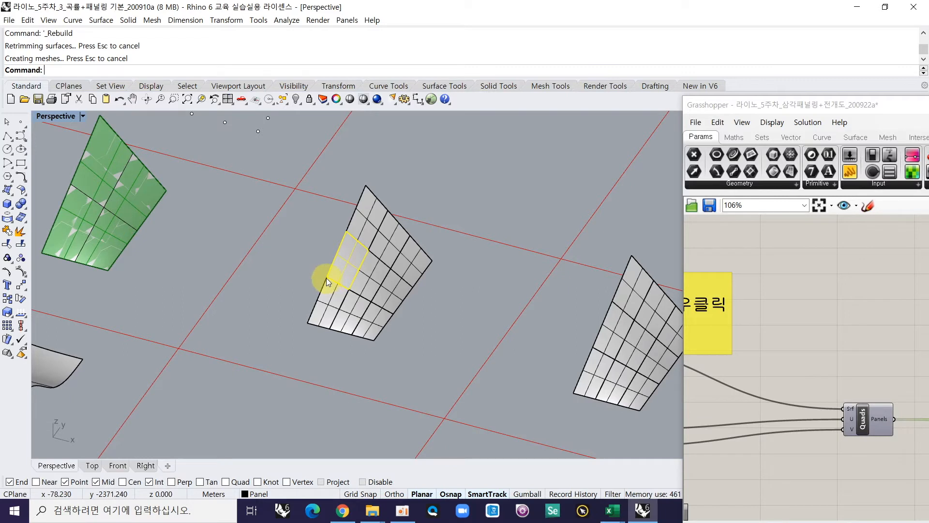
pyautogui.keyDown('shift'); pyautogui.moveTo(497, 311); pyautogui.dragTo(443, 277, button='right'); pyautogui.keyUp('shift')
pyautogui.click(449, 278)
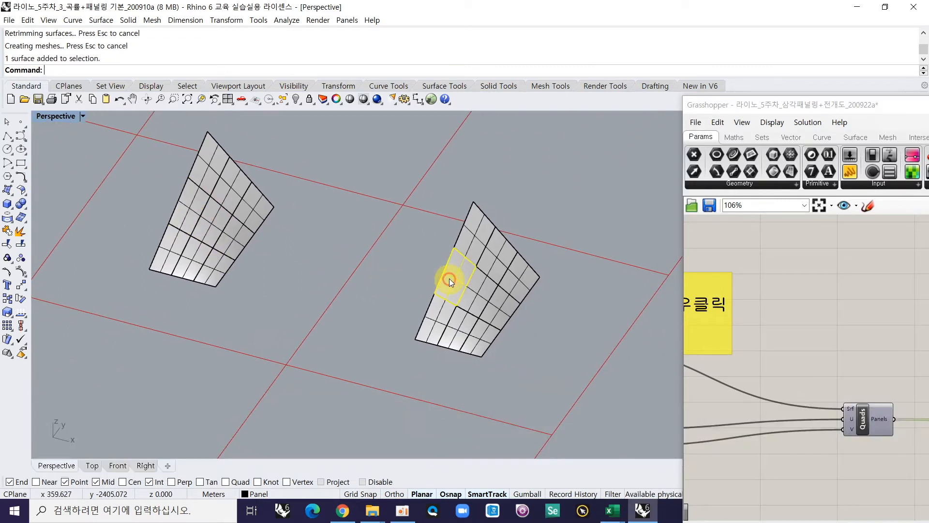
pyautogui.click(424, 277)
pyautogui.scroll(-3, 507, 285)
pyautogui.scroll(4, 469, 282)
pyautogui.click(470, 283)
pyautogui.write('RB')
pyautogui.press('Return')
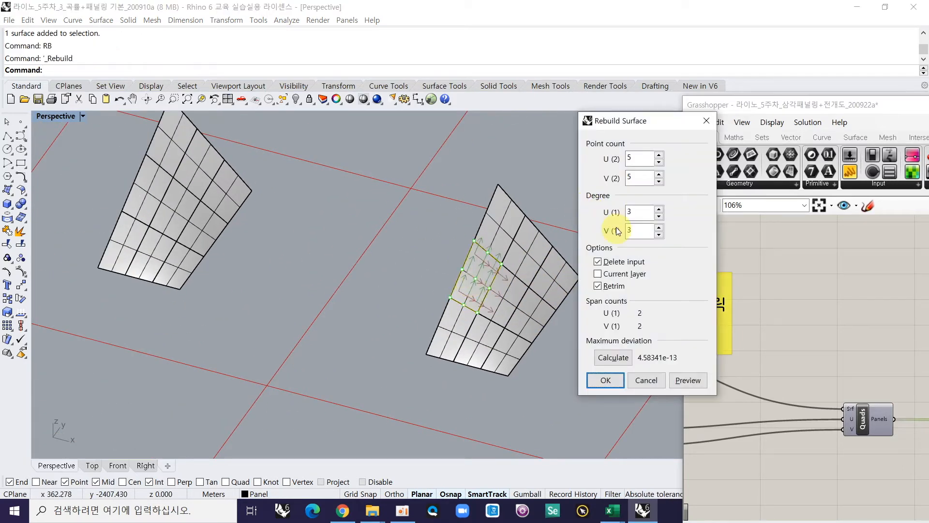
pyautogui.click(605, 380)
# Set the wavy curved surface in the first column as the input surface of the curved panel definition
pyautogui.scroll(-5, 556, 343)
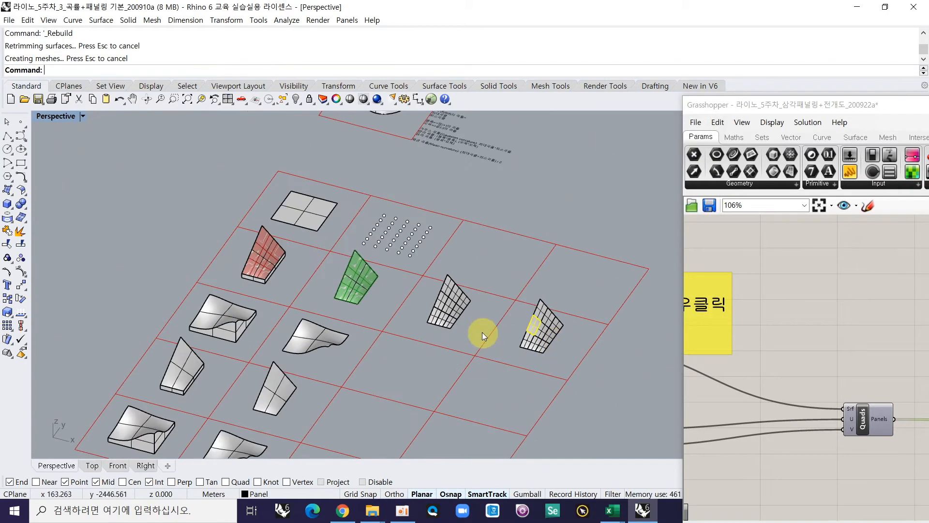
pyautogui.click(265, 318)
pyautogui.click(356, 337)
pyautogui.scroll(5, 404, 359)
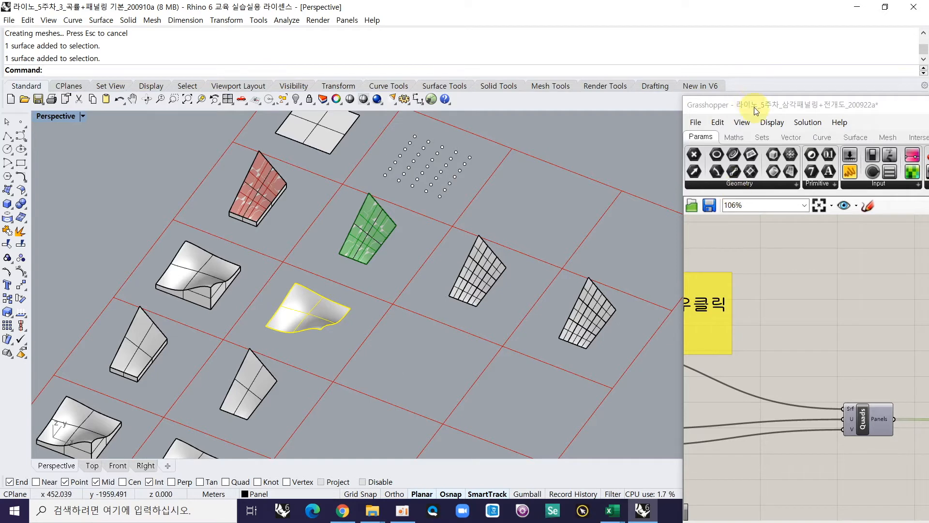
pyautogui.moveTo(756, 111); pyautogui.dragTo(589, 84)
pyautogui.scroll(-5, 768, 323)
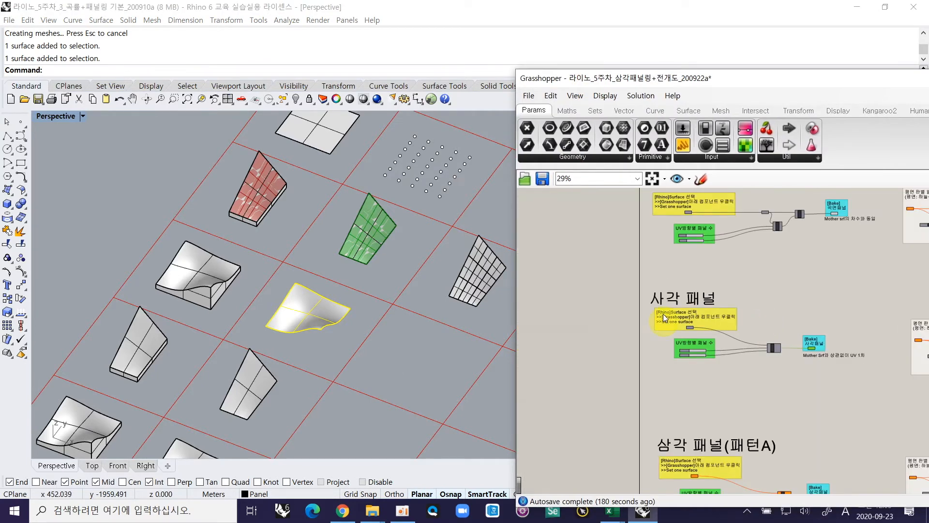
pyautogui.click(218, 259)
pyautogui.moveTo(701, 280); pyautogui.dragTo(641, 334, button='right')
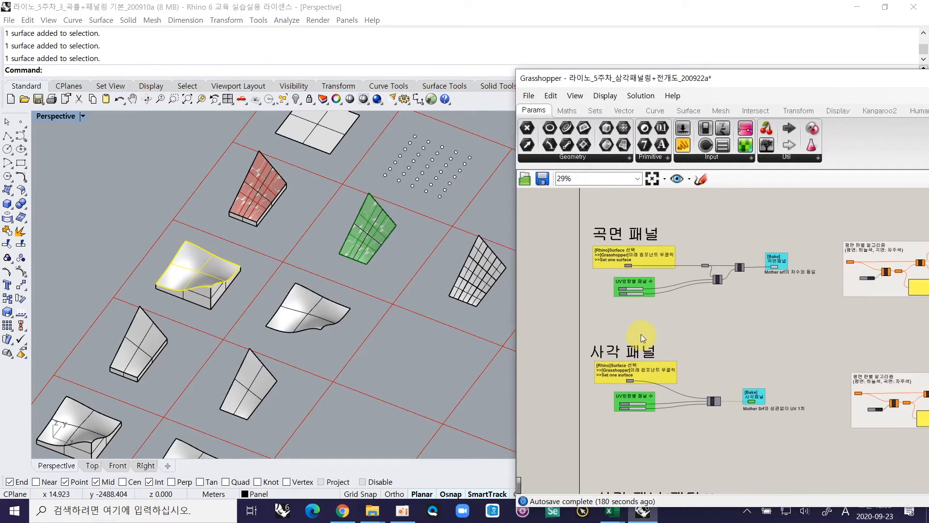
pyautogui.moveTo(622, 263); pyautogui.dragTo(615, 319, button='right')
pyautogui.scroll(8, 612, 319)
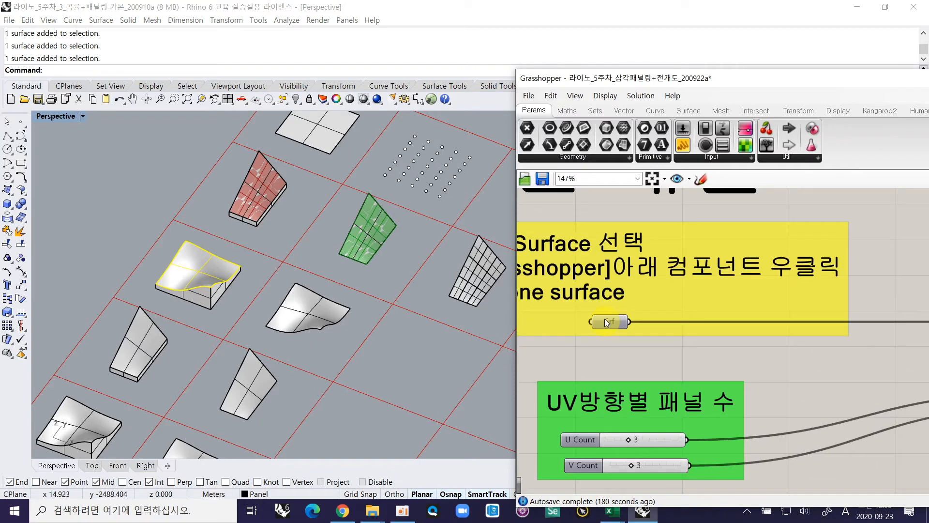
pyautogui.rightClick(605, 318)
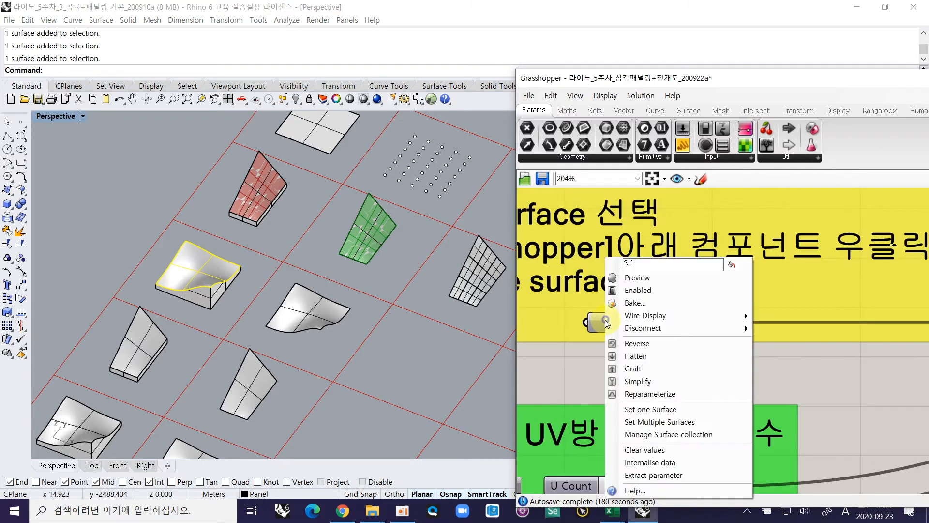
pyautogui.click(655, 410)
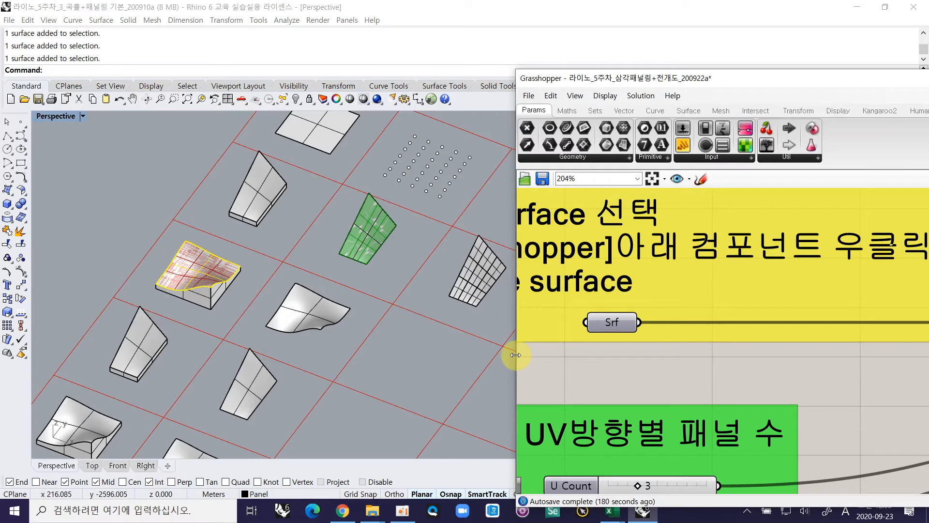
# Bake the 3 by 3 curved panels of the wavy surface into the Rhino model
pyautogui.moveTo(515, 354); pyautogui.dragTo(394, 351)
pyautogui.scroll(-4, 411, 321)
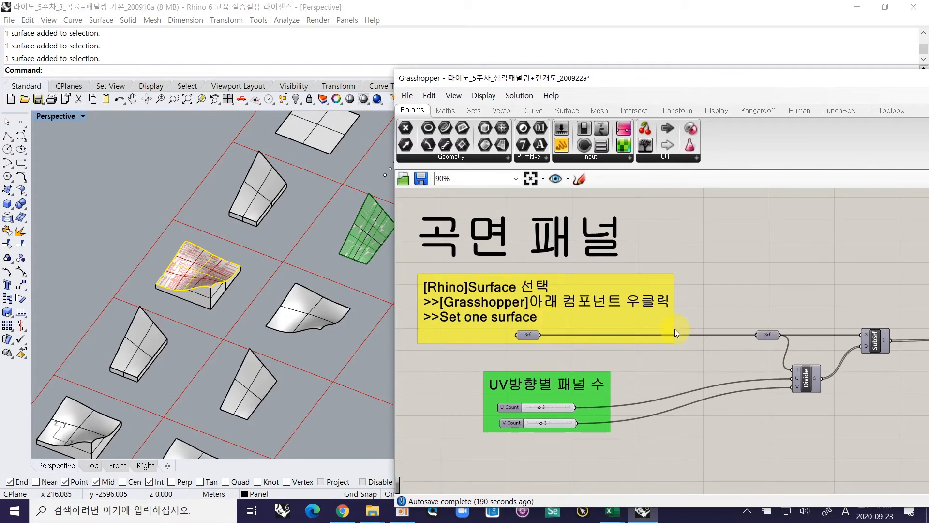
pyautogui.moveTo(708, 326); pyautogui.dragTo(575, 318, button='right')
pyautogui.click(829, 337)
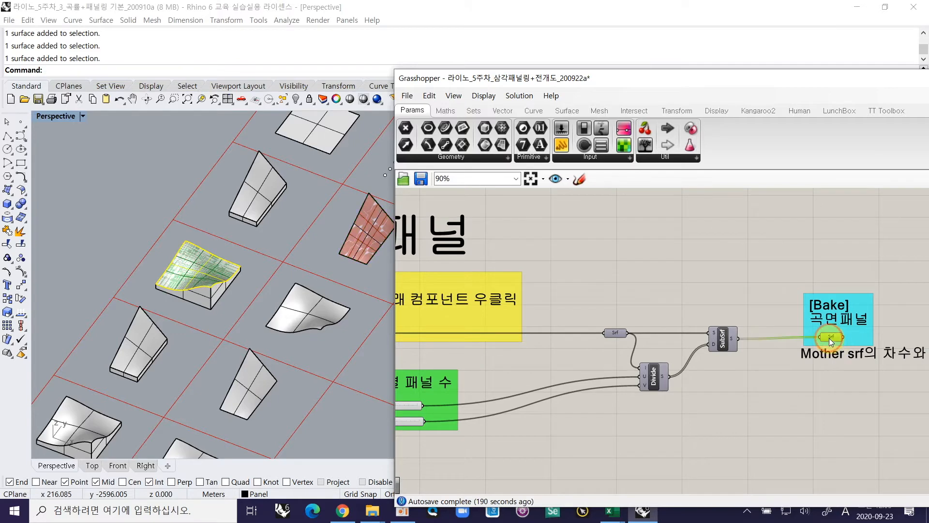
pyautogui.rightClick(829, 338)
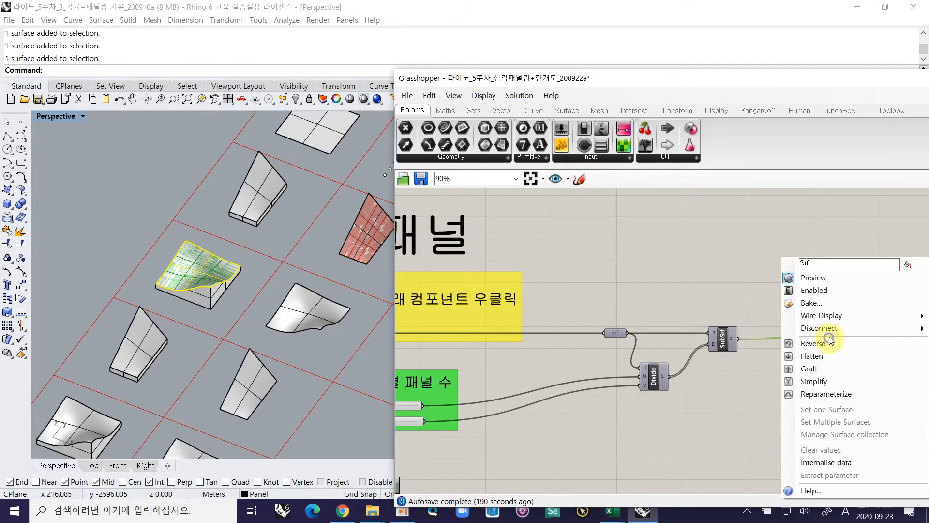
pyautogui.click(817, 304)
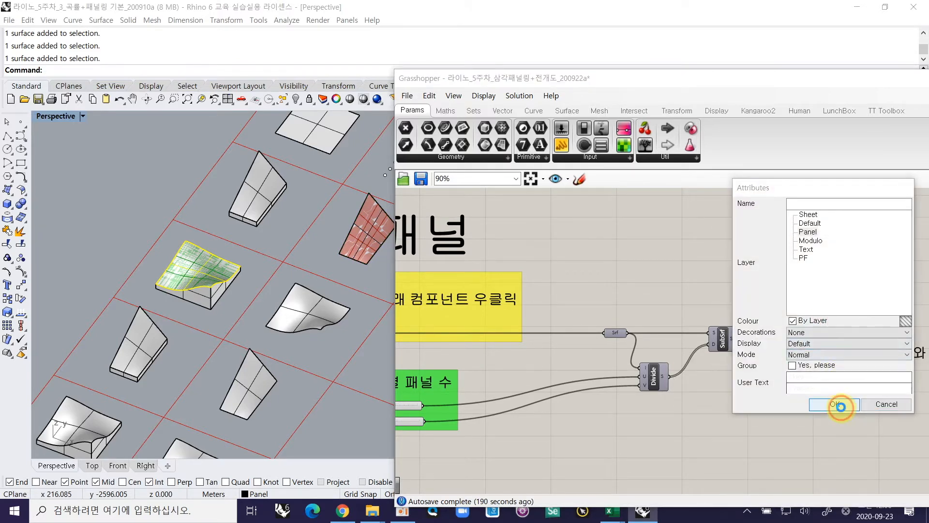
pyautogui.click(835, 403)
# Select the newly baked curved panels and move them two grid cells over into the third column of the same row
pyautogui.click(141, 239)
pyautogui.write('SLL')
pyautogui.press('Return')
pyautogui.write('M')
pyautogui.press('Return')
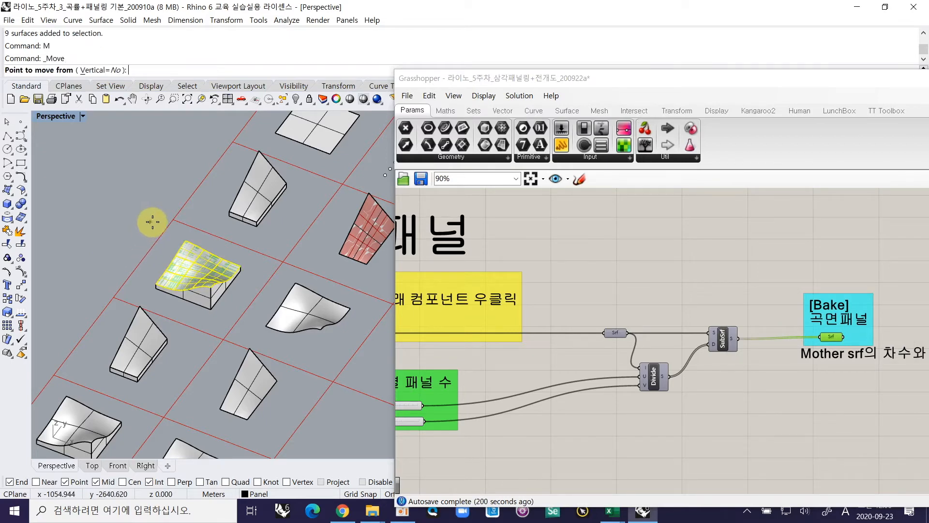
pyautogui.click(186, 240)
pyautogui.scroll(-3, 141, 218)
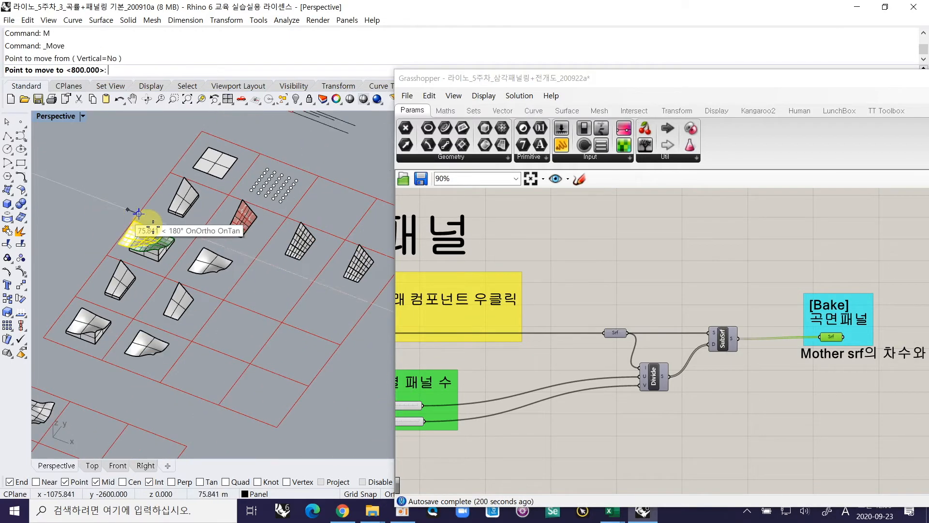
pyautogui.click(258, 260)
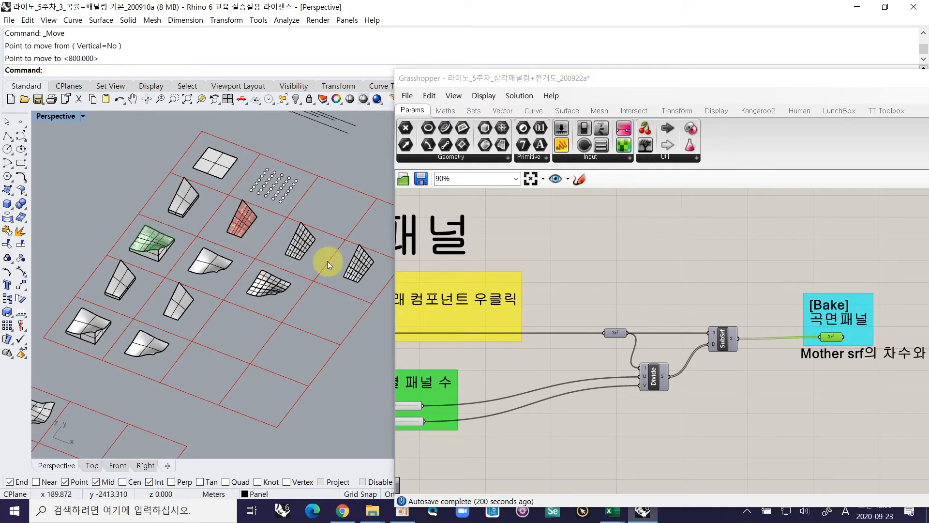
# Set the wavy curved surface in the second column as the input surface of the quad panel definition
pyautogui.keyDown('ctrl'); pyautogui.scroll(4, 284, 277); pyautogui.keyUp('ctrl')
pyautogui.click(154, 245)
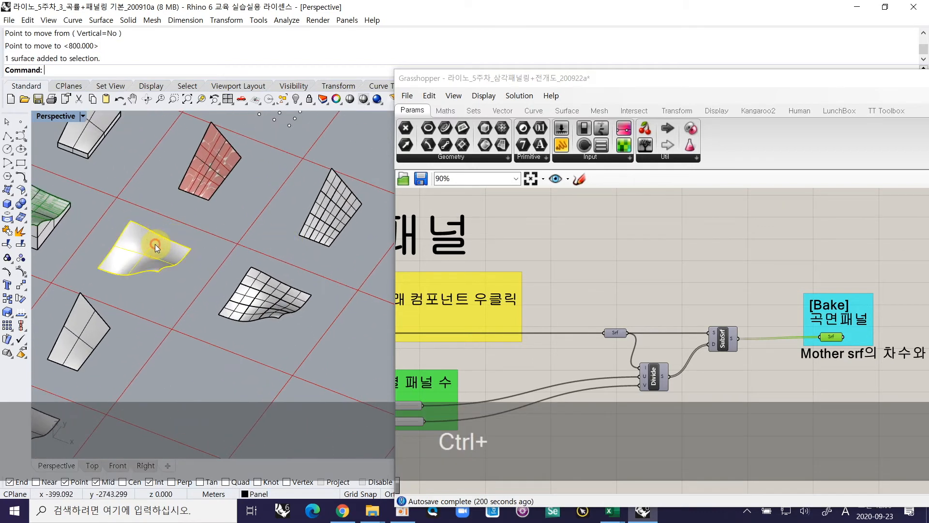
pyautogui.click(54, 208)
pyautogui.click(118, 255)
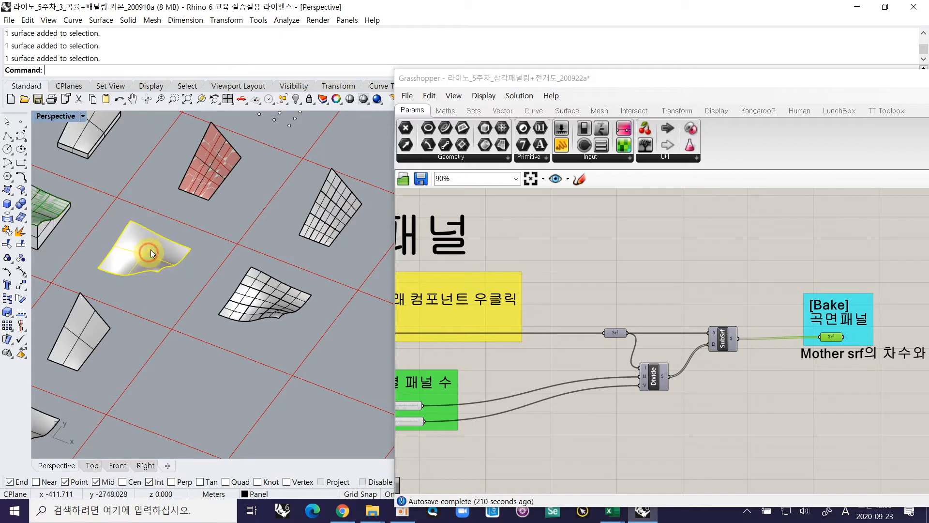
pyautogui.keyDown('shift'); pyautogui.moveTo(147, 255); pyautogui.dragTo(256, 229, button='right'); pyautogui.keyUp('shift')
pyautogui.click(194, 275)
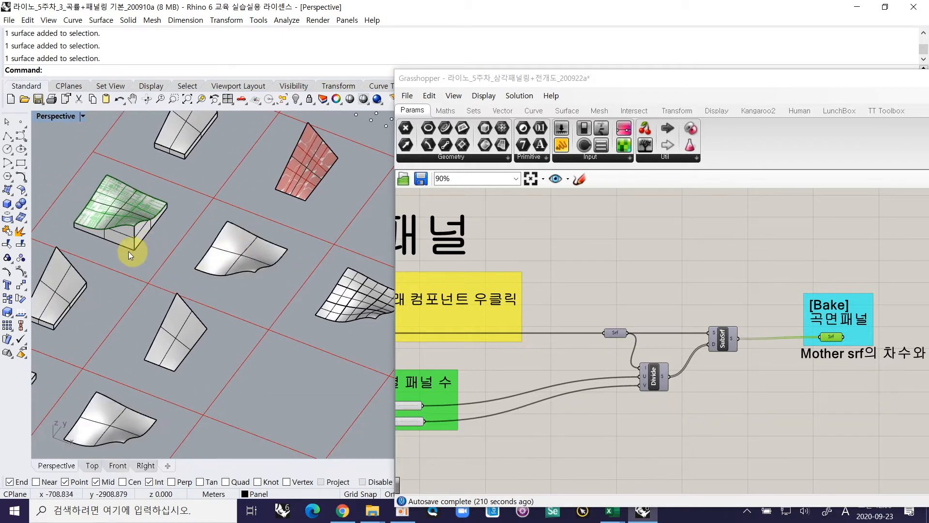
pyautogui.click(234, 255)
pyautogui.moveTo(616, 317); pyautogui.dragTo(572, 327, button='right')
pyautogui.keyDown('ctrl'); pyautogui.moveTo(544, 357); pyautogui.dragTo(516, 286, button='right'); pyautogui.keyUp('ctrl')
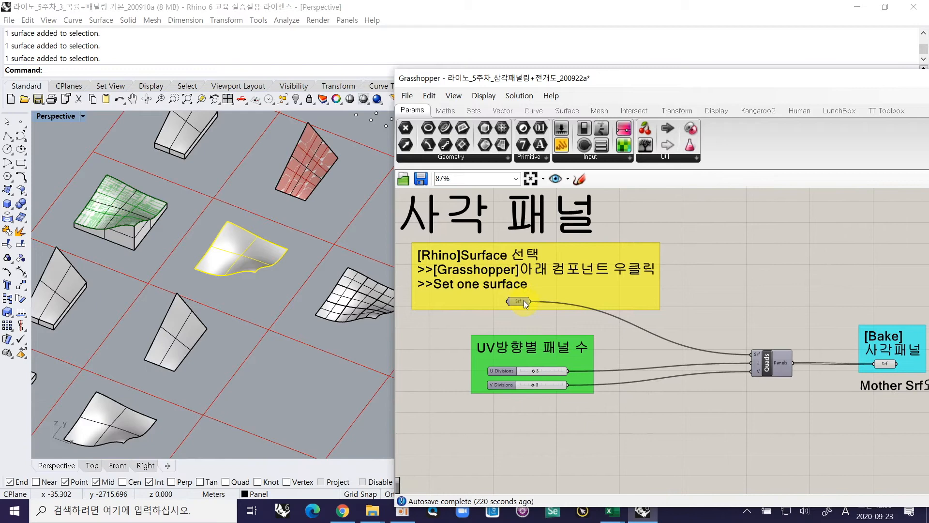
pyautogui.rightClick(522, 301)
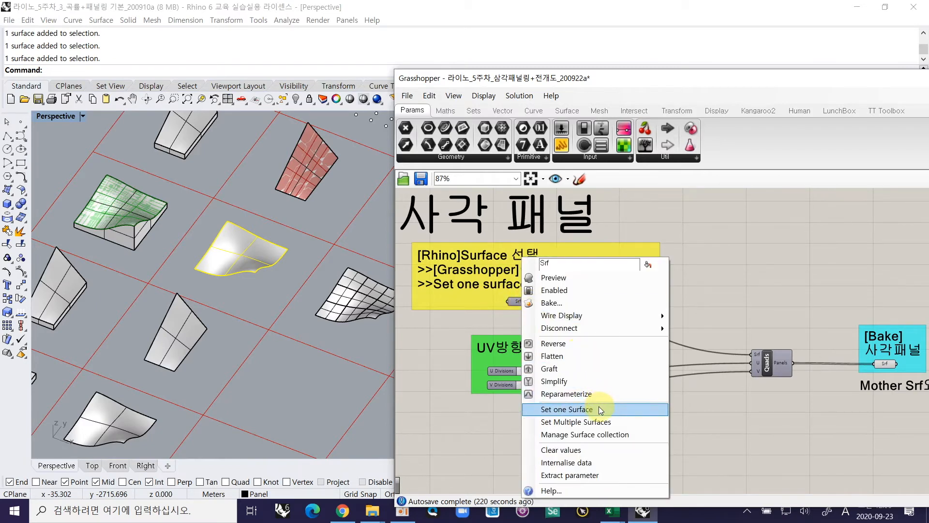
pyautogui.click(599, 408)
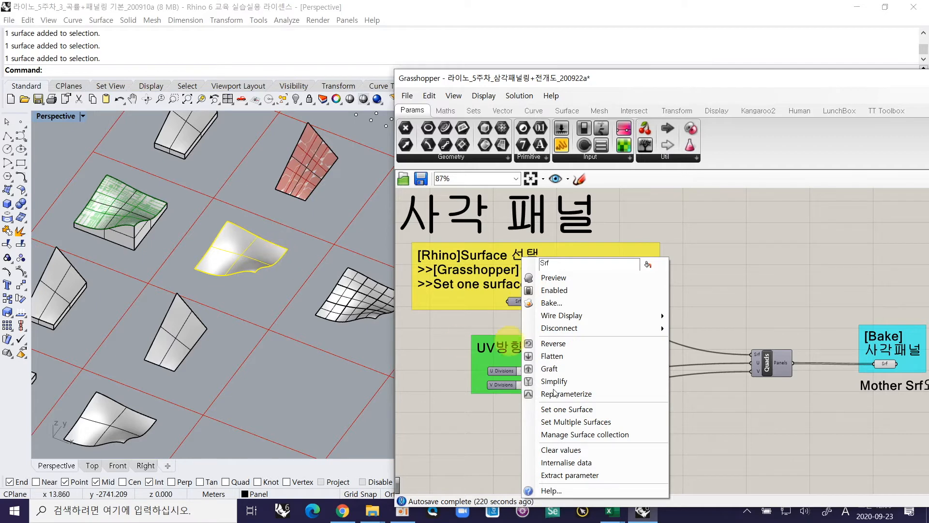
pyautogui.click(602, 409)
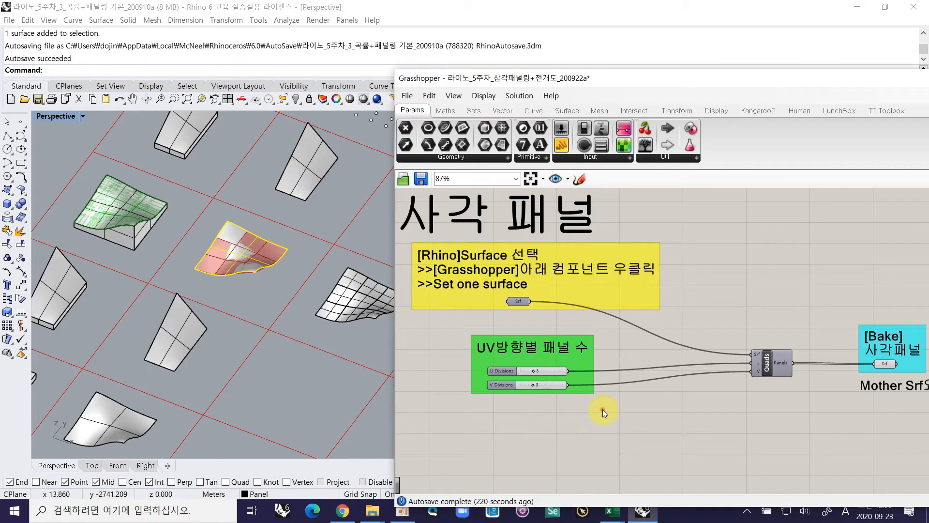
# Hide the solid polysurface beneath the first-column wavy surface
pyautogui.click(248, 254)
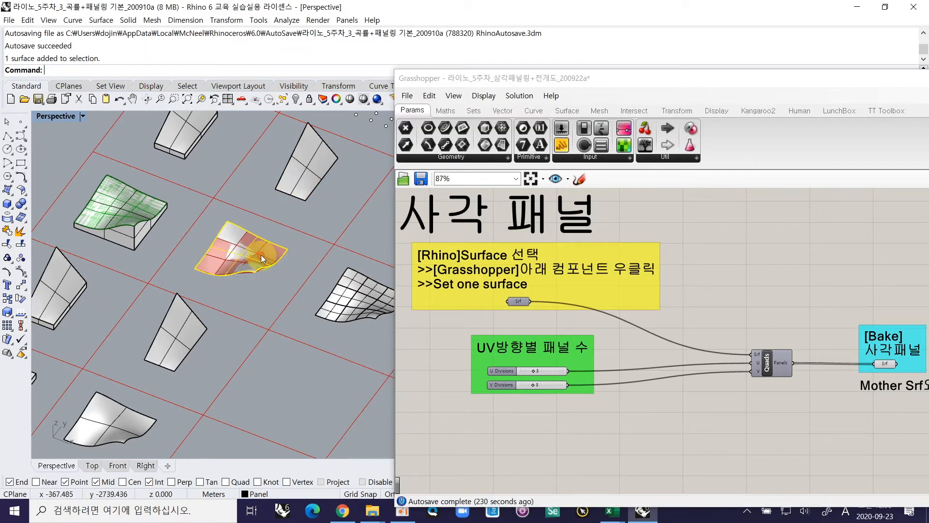
pyautogui.scroll(5, 261, 254)
pyautogui.scroll(-5, 281, 288)
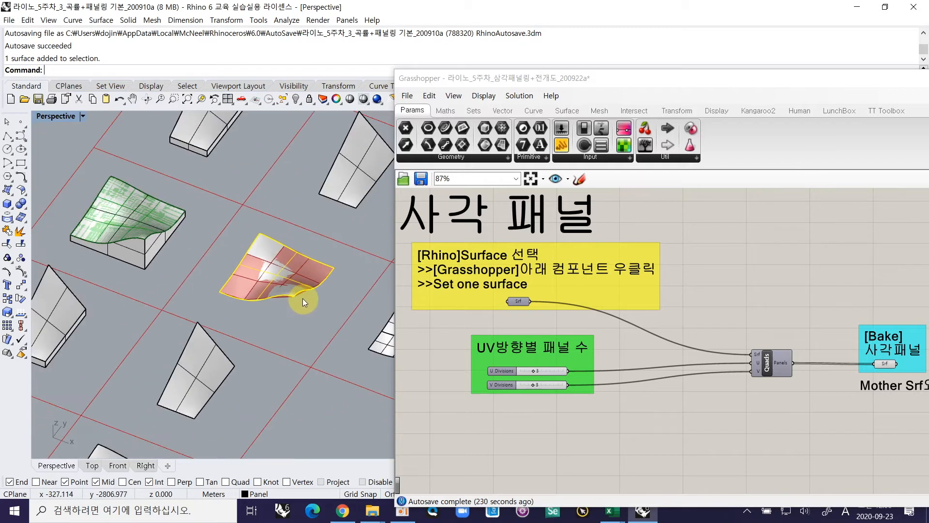
pyautogui.click(149, 262)
pyautogui.write('H')
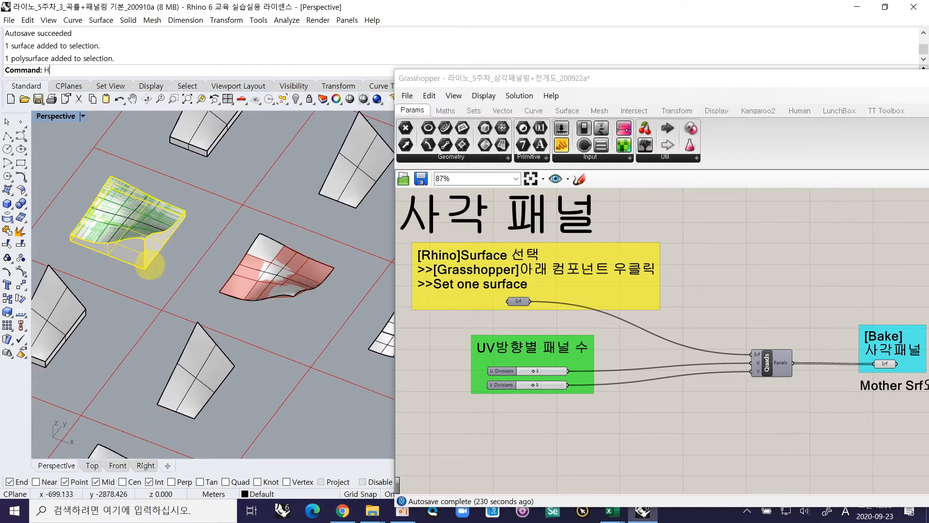
pyautogui.press('Return')
# Examine from several angles how the curved and quad panel previews follow the wavy surfaces in the first and second columns
pyautogui.scroll(3, 127, 240)
pyautogui.moveTo(129, 248); pyautogui.dragTo(80, 276, button='right')
pyautogui.click(156, 241)
pyautogui.moveTo(156, 241); pyautogui.dragTo(155, 277, button='right')
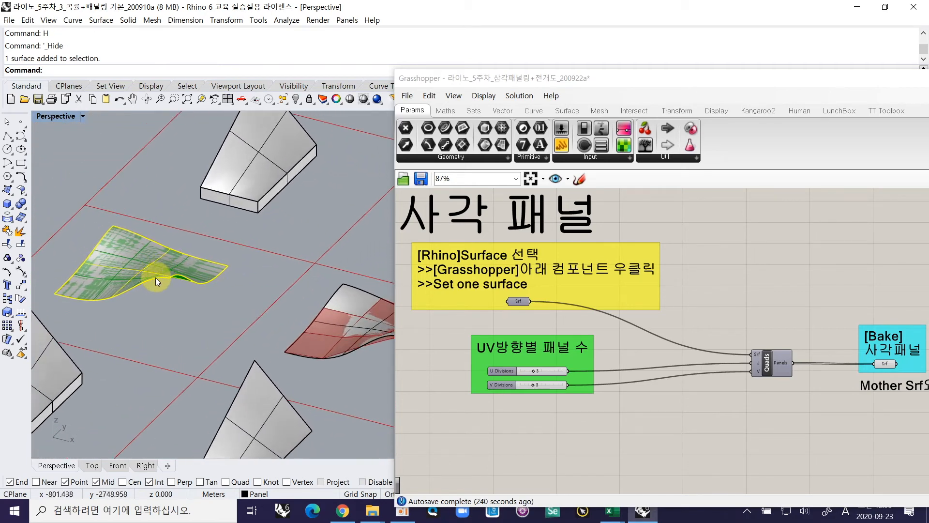
pyautogui.scroll(-6, 155, 277)
pyautogui.scroll(15, 261, 317)
pyautogui.scroll(-7, 251, 279)
pyautogui.click(249, 276)
pyautogui.moveTo(224, 283); pyautogui.dragTo(239, 262, button='right')
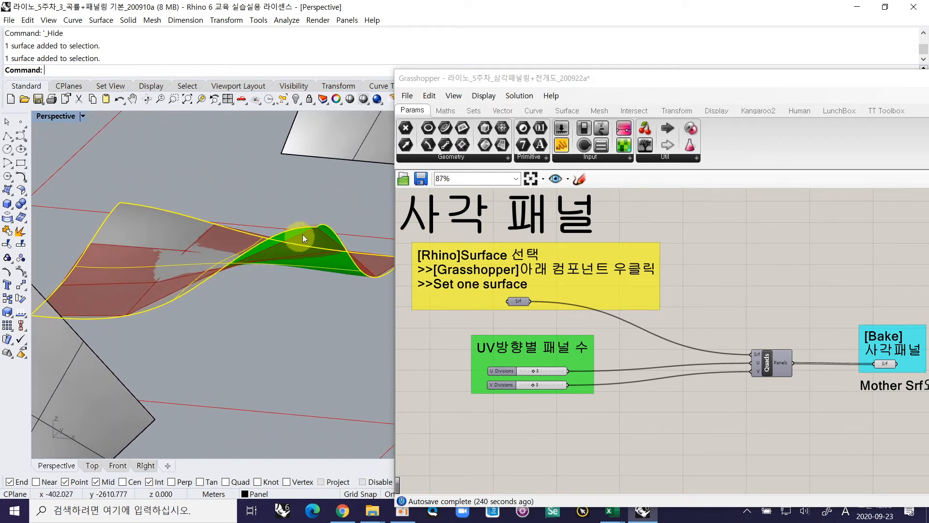
pyautogui.scroll(-7, 225, 291)
pyautogui.moveTo(230, 267); pyautogui.dragTo(219, 310, button='right')
pyautogui.scroll(-4, 231, 320)
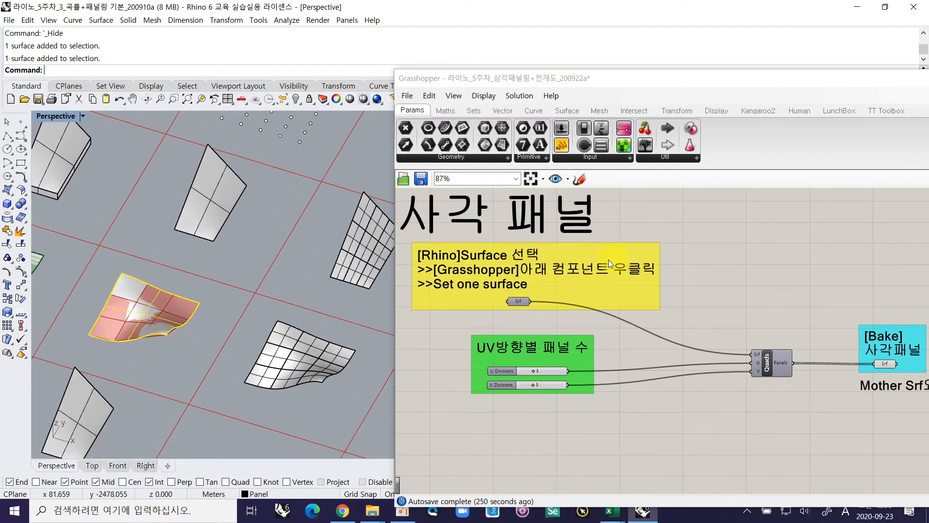
# Bake the quad panels of the second-column wavy surface with the default attributes
pyautogui.moveTo(760, 331); pyautogui.dragTo(664, 304, button='right')
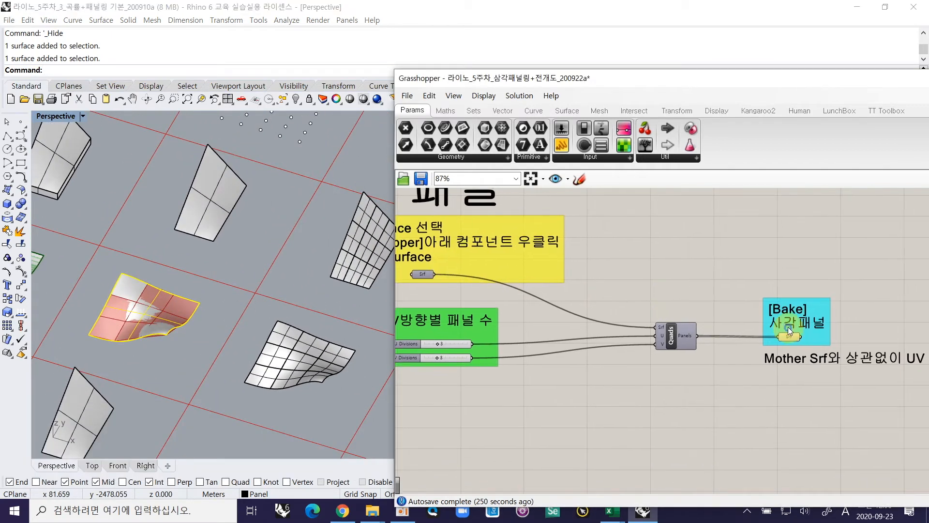
pyautogui.rightClick(788, 340)
pyautogui.click(818, 303)
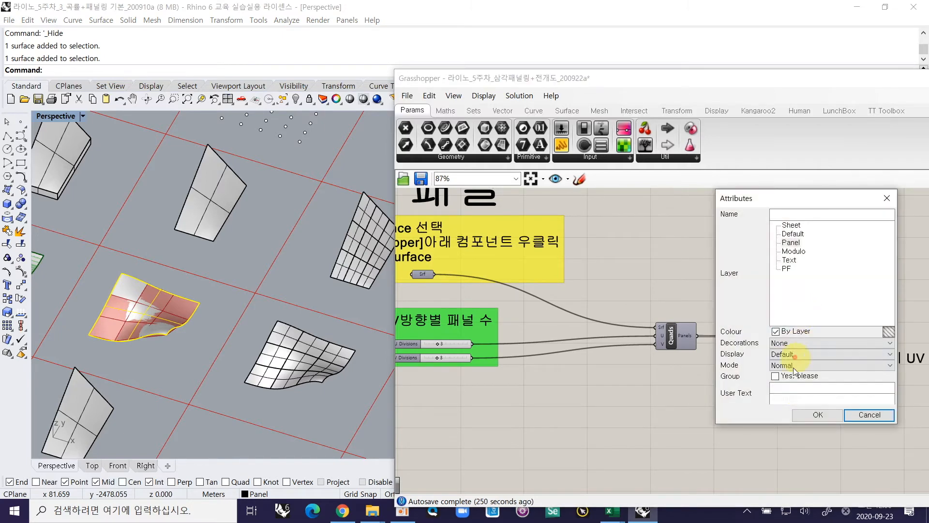
pyautogui.click(817, 415)
# Select the newly baked quad panels and move them two grid cells over into the fourth column of the same row
pyautogui.click(218, 312)
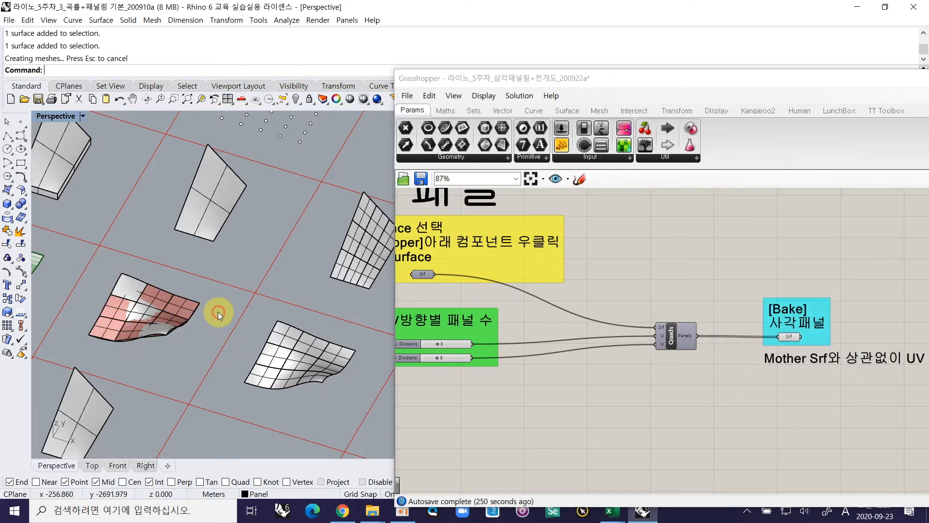
pyautogui.click(217, 311)
pyautogui.scroll(-3, 203, 302)
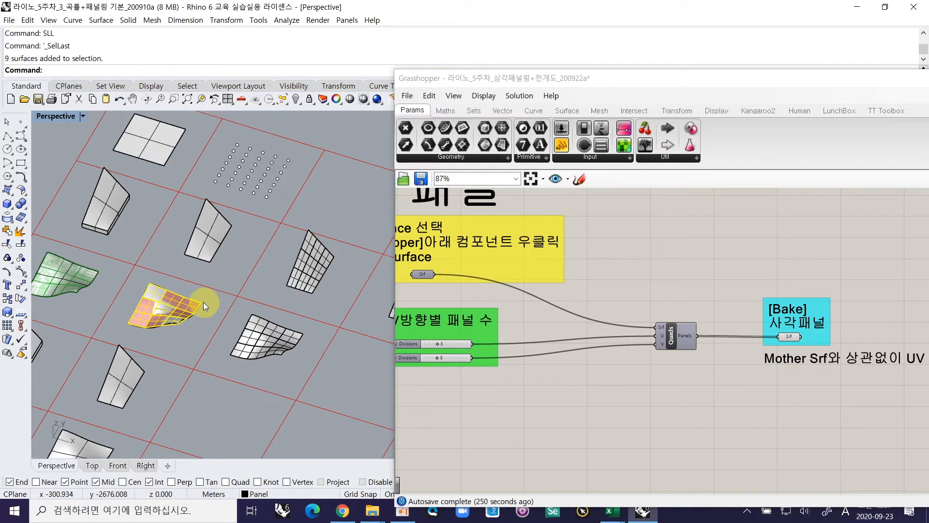
pyautogui.write('M')
pyautogui.press('Return')
pyautogui.click(136, 265)
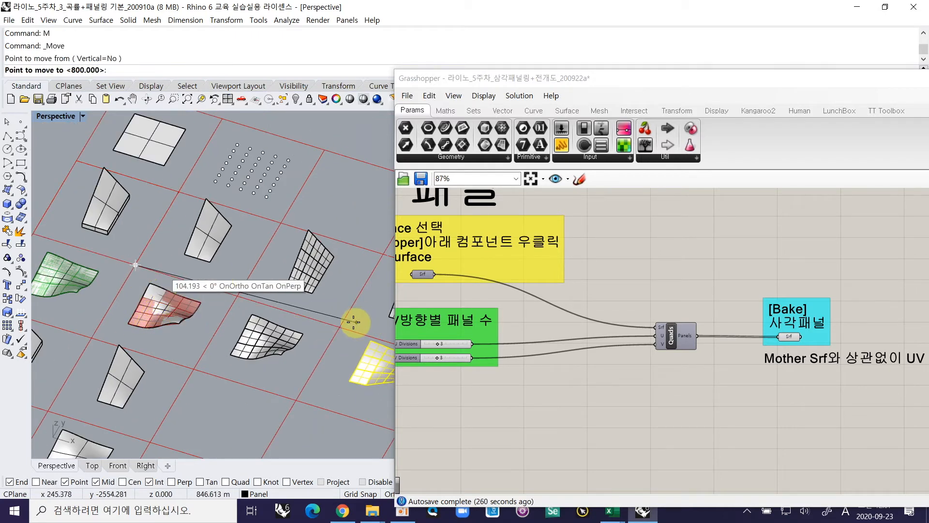
pyautogui.click(345, 323)
pyautogui.click(345, 329)
# Select the baked curved panels of the wavy surface in the third column and zoom to them for inspection
pyautogui.keyDown('shift'); pyautogui.moveTo(345, 333); pyautogui.dragTo(165, 248, button='right'); pyautogui.keyUp('shift')
pyautogui.moveTo(41, 191); pyautogui.dragTo(216, 323)
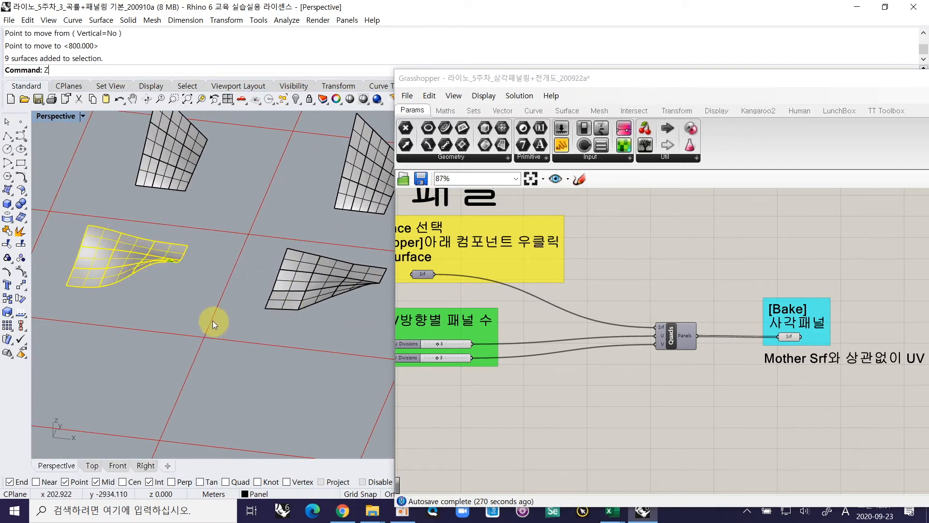
pyautogui.press('Return')
pyautogui.write('zs')
pyautogui.press('Return')
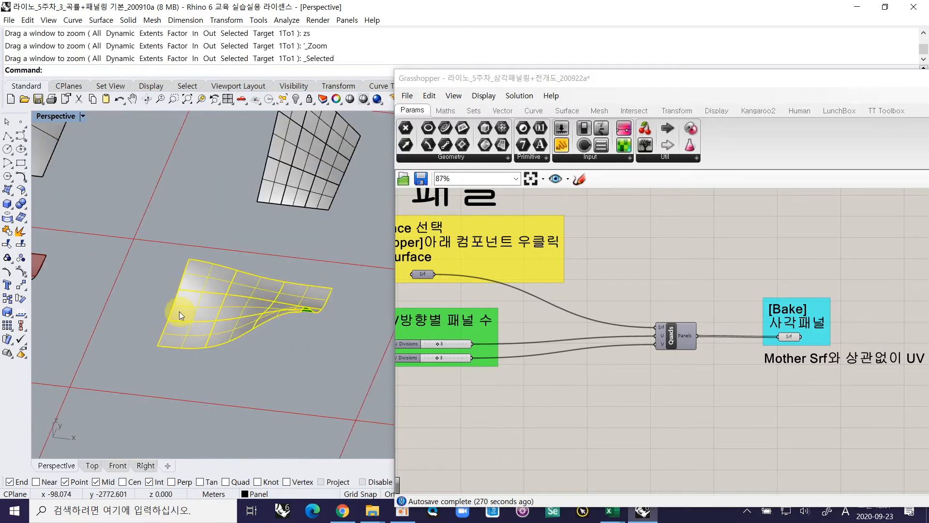
pyautogui.moveTo(224, 296); pyautogui.dragTo(202, 297, button='right')
# Zoom to the baked quad panels in the fourth column and compare their straight edges with the neighbouring curved panels
pyautogui.moveTo(197, 277); pyautogui.dragTo(365, 388)
pyautogui.write('zs')
pyautogui.press('Return')
pyautogui.moveTo(230, 323); pyautogui.dragTo(209, 353, button='right')
pyautogui.scroll(-2, 149, 329)
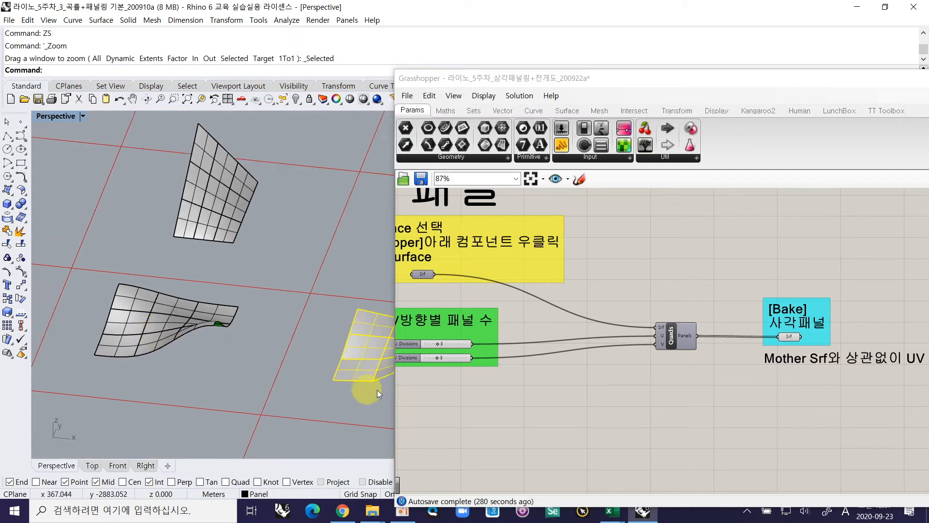
pyautogui.keyDown('shift'); pyautogui.moveTo(319, 348); pyautogui.dragTo(200, 340, button='right'); pyautogui.keyUp('shift')
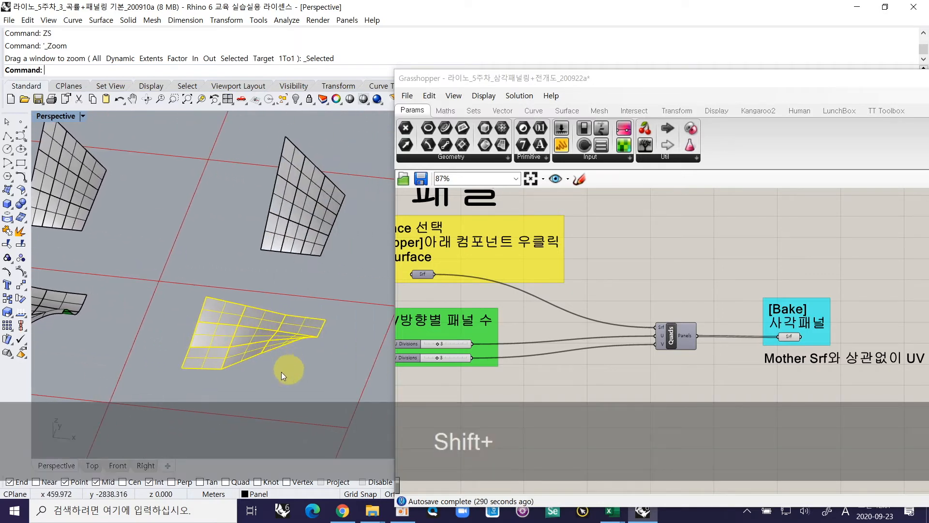
pyautogui.moveTo(254, 373); pyautogui.dragTo(248, 346, button='right')
pyautogui.scroll(3, 235, 330)
pyautogui.moveTo(288, 372); pyautogui.dragTo(332, 393, button='right')
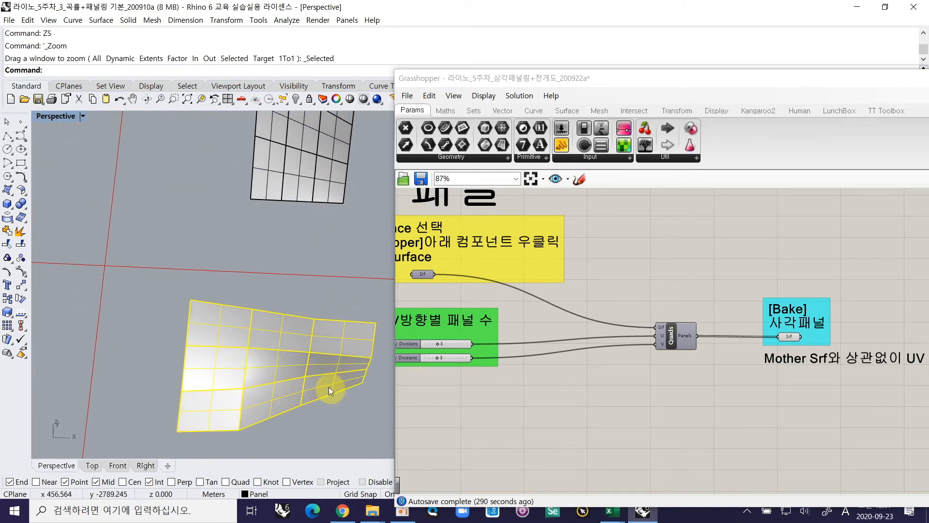
pyautogui.scroll(-4, 324, 379)
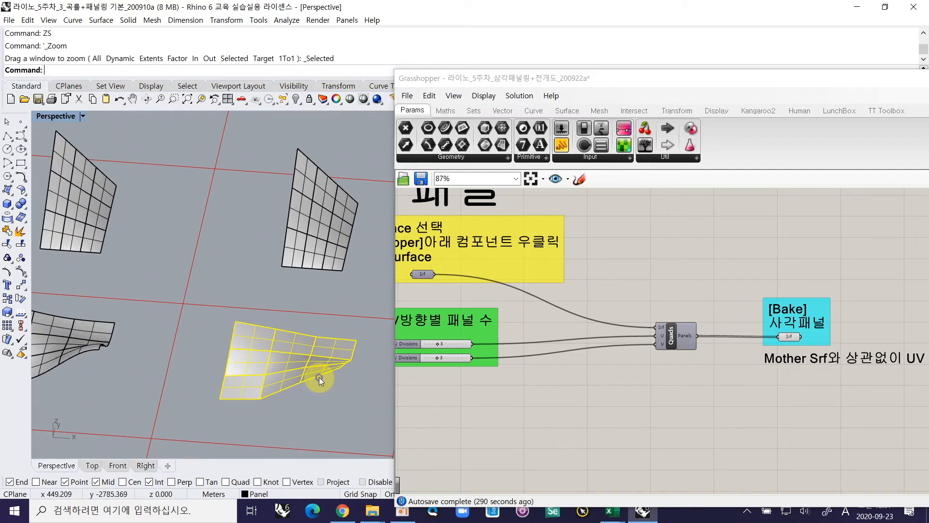
pyautogui.keyDown('shift'); pyautogui.moveTo(185, 339); pyautogui.dragTo(231, 328, button='right'); pyautogui.keyUp('shift')
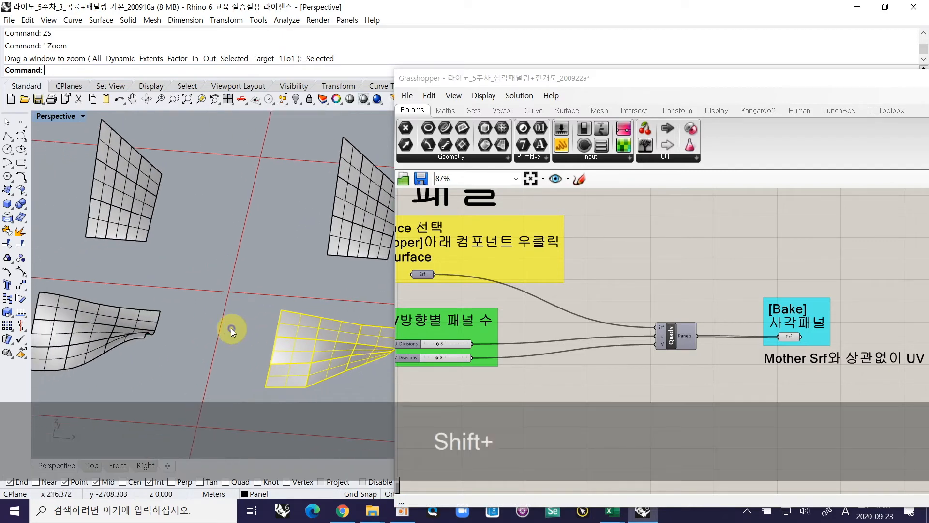
pyautogui.click(240, 379)
pyautogui.scroll(-3, 260, 339)
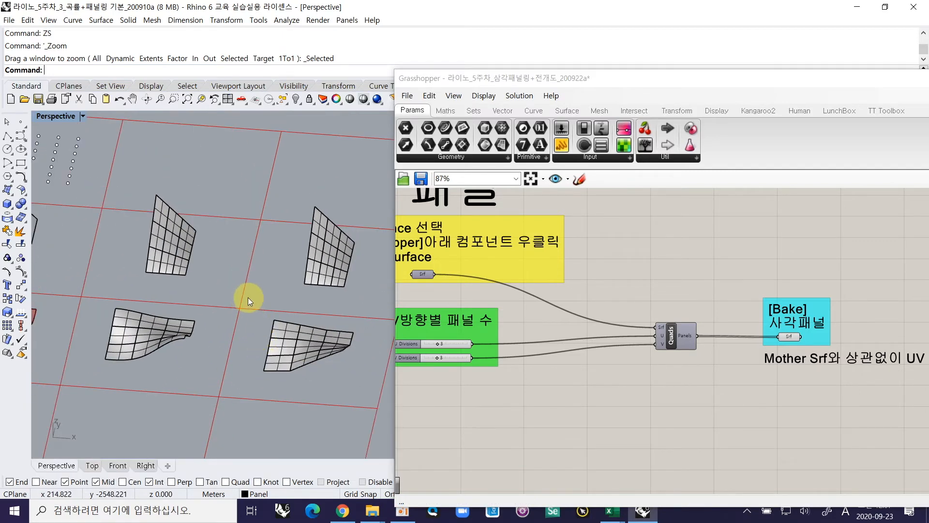
# Copy the strongly curved edge panel of the third-column wavy set one grid cell over onto the quad panels in the fourth column
pyautogui.scroll(3, 176, 335)
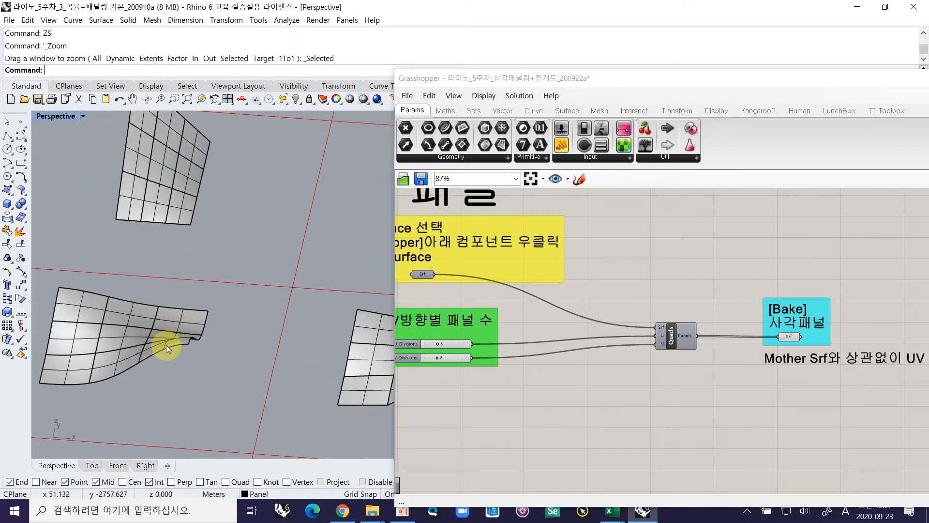
pyautogui.click(167, 345)
pyautogui.write('CO')
pyautogui.press('Return')
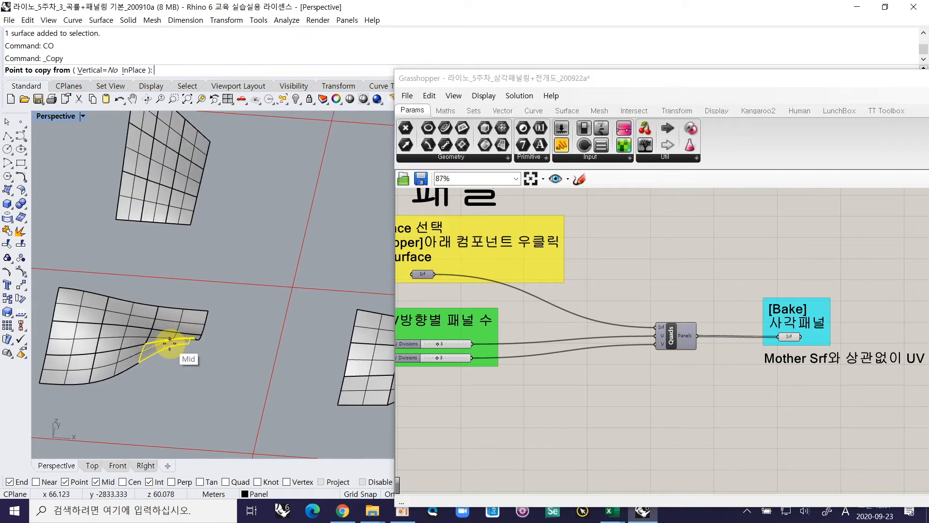
pyautogui.scroll(-2, 194, 355)
pyautogui.click(225, 416)
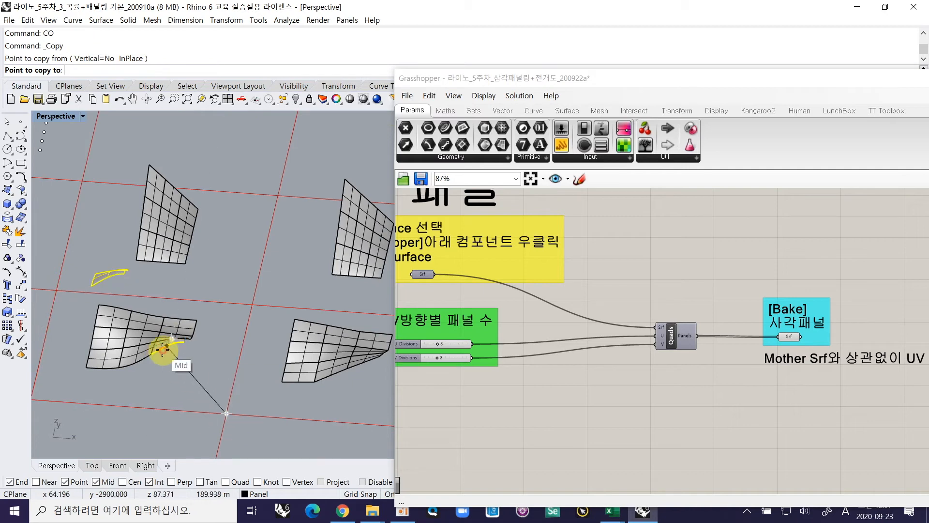
pyautogui.keyDown('ctrl'); pyautogui.scroll(-2, 169, 377); pyautogui.keyUp('ctrl')
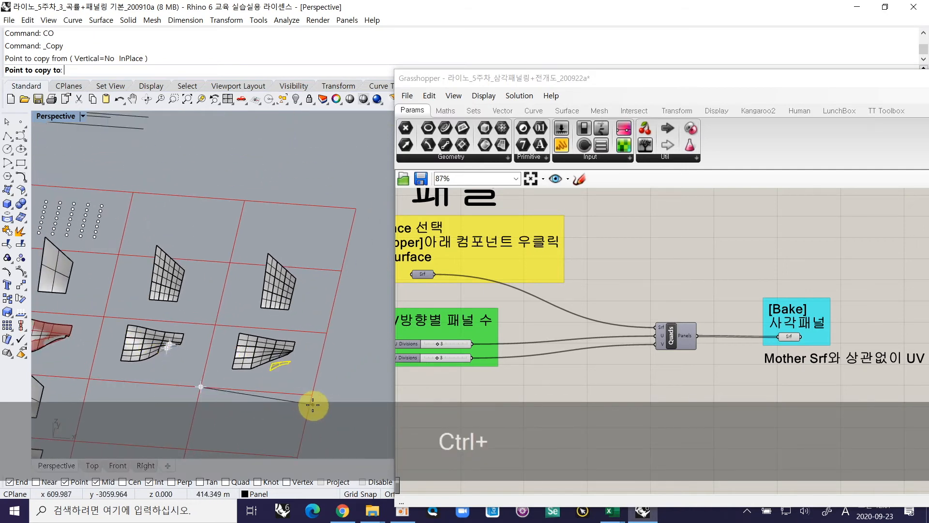
pyautogui.click(310, 397)
pyautogui.rightClick(312, 399)
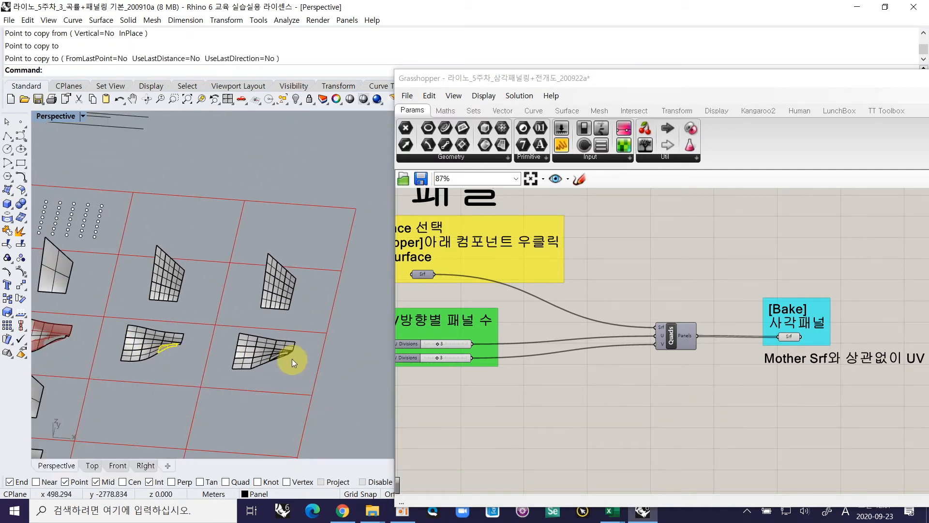
# Isolate the copied curved panel and the quad panel beneath it by hiding all other objects
pyautogui.keyDown('ctrl'); pyautogui.moveTo(291, 359); pyautogui.dragTo(256, 338, button='right'); pyautogui.keyUp('ctrl')
pyautogui.click(252, 330)
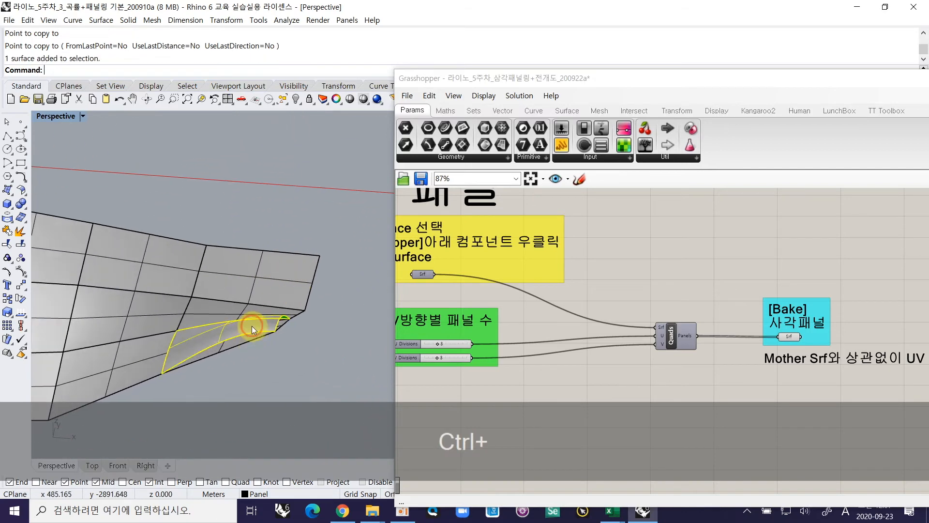
pyautogui.keyDown('ctrl'); pyautogui.moveTo(191, 343); pyautogui.dragTo(182, 339, button='right'); pyautogui.keyUp('ctrl')
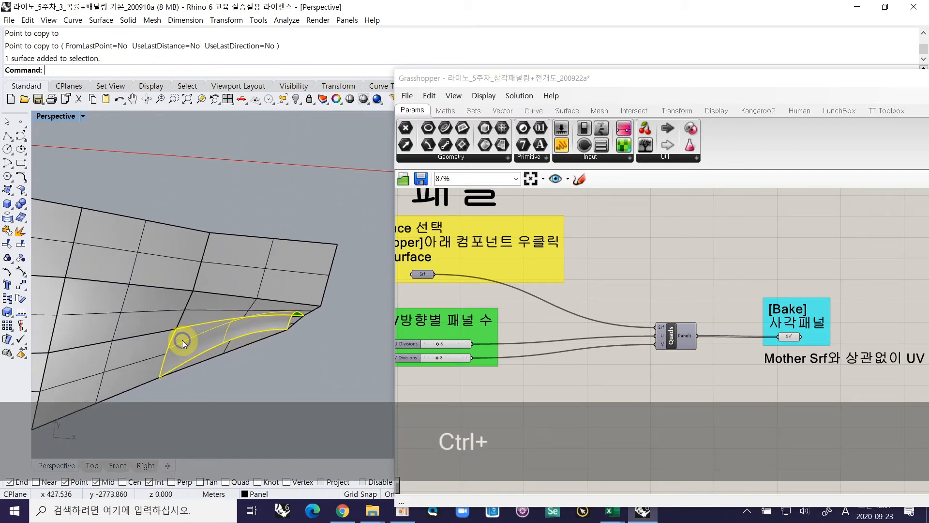
pyautogui.keyDown('ctrl'); pyautogui.keyDown('shift'); pyautogui.click(224, 353); pyautogui.keyUp('shift'); pyautogui.keyUp('ctrl')
pyautogui.hotkey('ctrl', 'shift', 'u')
pyautogui.press('BackSpace')
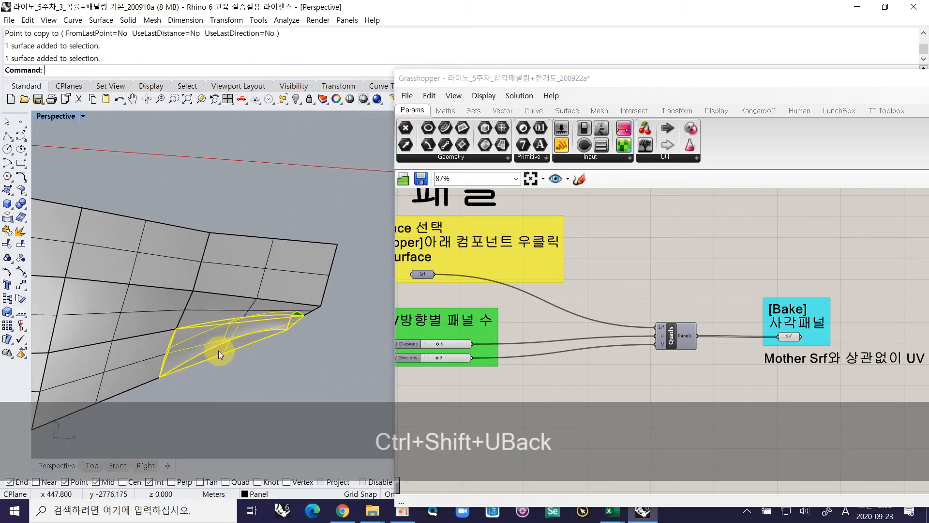
pyautogui.write('ih')
pyautogui.press('space')
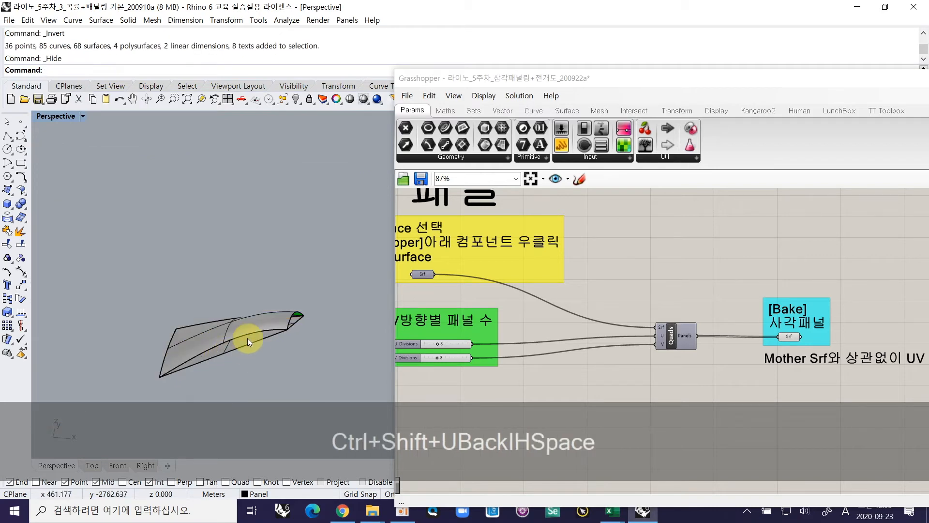
# Examine from several angles how the edges and corners of the isolated curved and quad panels relate
pyautogui.moveTo(239, 363); pyautogui.dragTo(210, 348, button='right')
pyautogui.moveTo(174, 272); pyautogui.dragTo(354, 377)
pyautogui.write('zs')
pyautogui.press('space')
pyautogui.moveTo(198, 318); pyautogui.dragTo(199, 383, button='right')
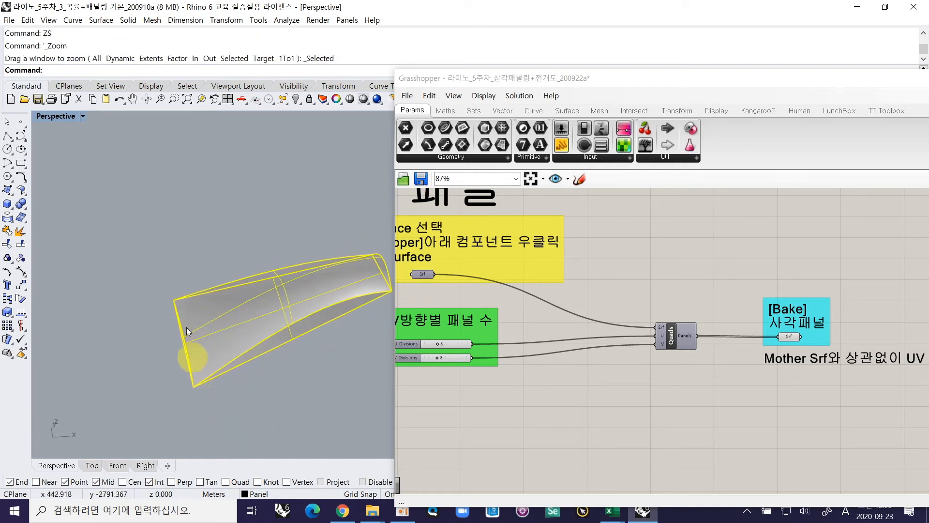
pyautogui.moveTo(175, 306); pyautogui.dragTo(306, 245, button='right')
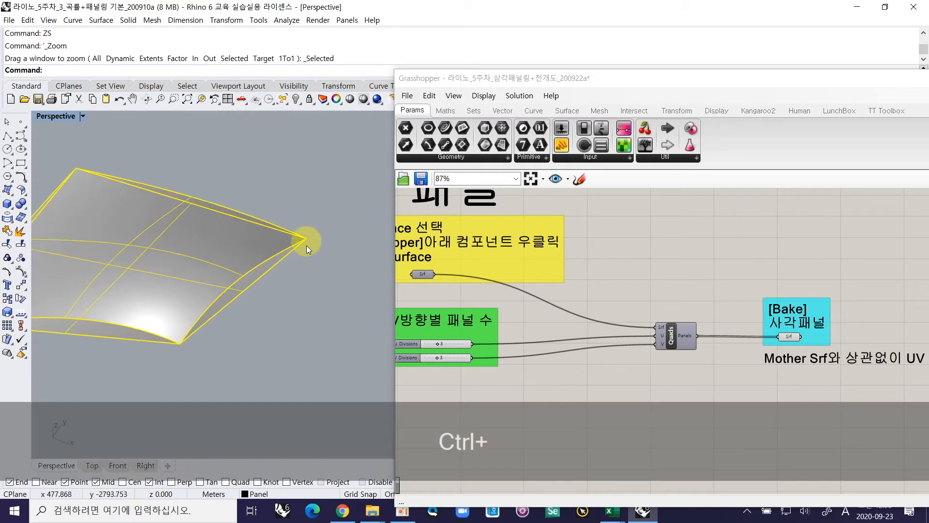
pyautogui.moveTo(185, 347); pyautogui.dragTo(306, 307, button='right')
pyautogui.click(272, 301)
pyautogui.keyDown('ctrl'); pyautogui.moveTo(252, 357); pyautogui.dragTo(240, 312, button='right'); pyautogui.keyUp('ctrl')
# Rebuild the isolated curved panel with a point count of 5 and degree 3 in both U and V
pyautogui.click(226, 368)
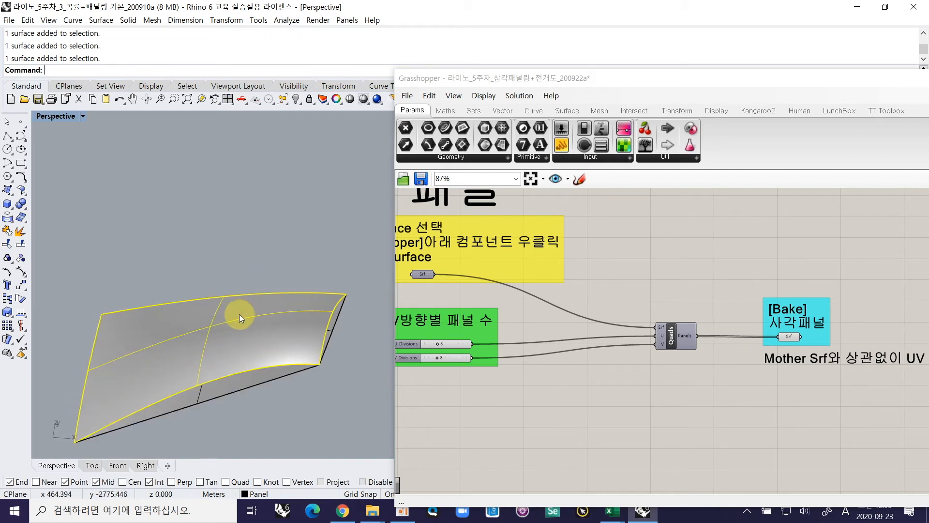
pyautogui.write('RB')
pyautogui.press('Return')
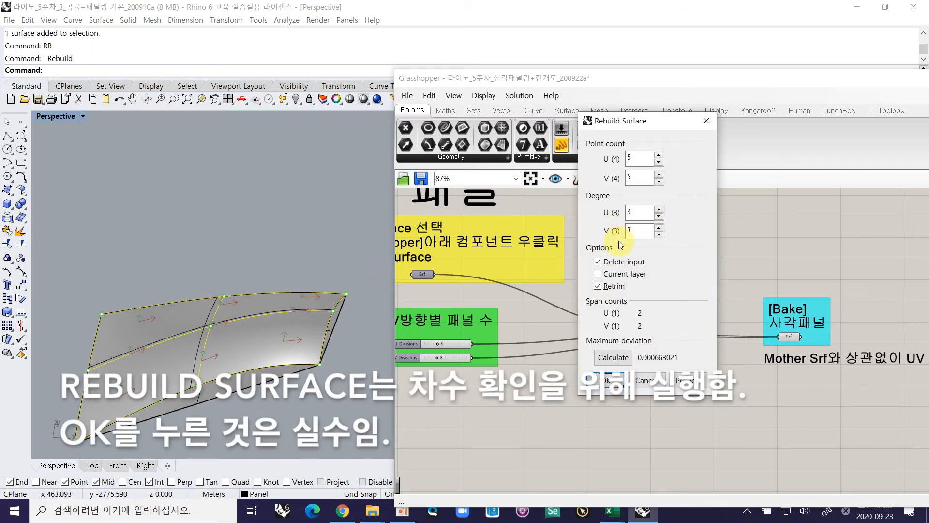
pyautogui.click(605, 383)
# Rebuild the isolated straight-edged quad panel with a point count of 5 and degree 3 in both U and V
pyautogui.click(247, 379)
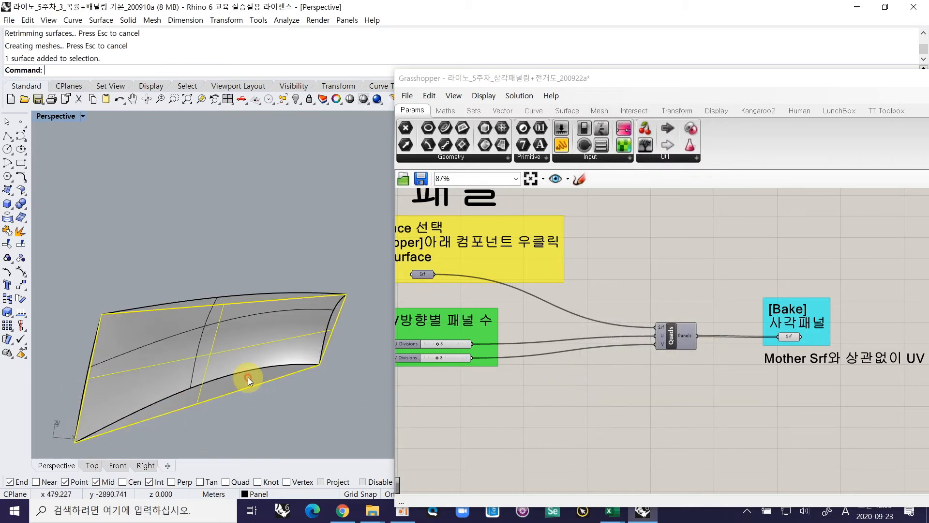
pyautogui.moveTo(270, 384); pyautogui.dragTo(232, 364, button='right')
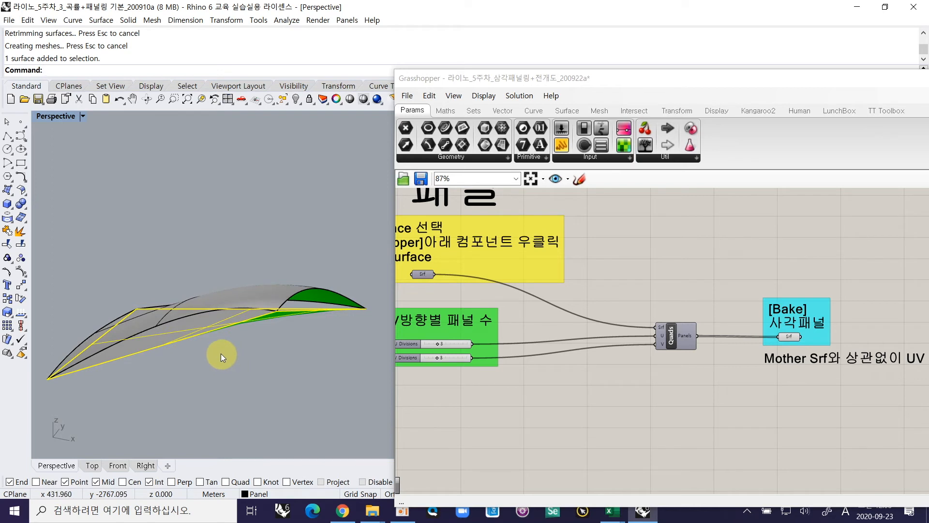
pyautogui.write('RB')
pyautogui.press('Return')
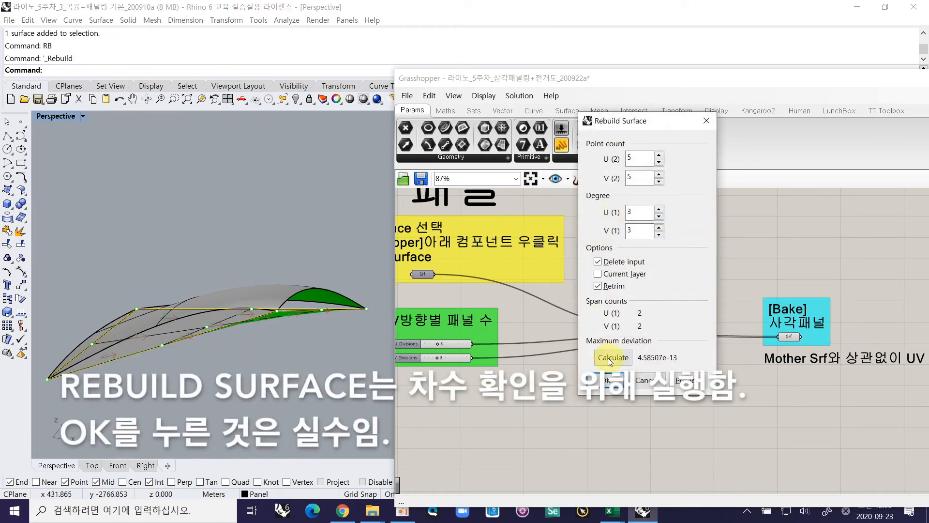
pyautogui.click(606, 380)
# Deselect the panels and show all hidden objects again
pyautogui.moveTo(227, 271); pyautogui.dragTo(280, 342, button='right')
pyautogui.click(306, 389)
pyautogui.moveTo(215, 330); pyautogui.dragTo(188, 355, button='right')
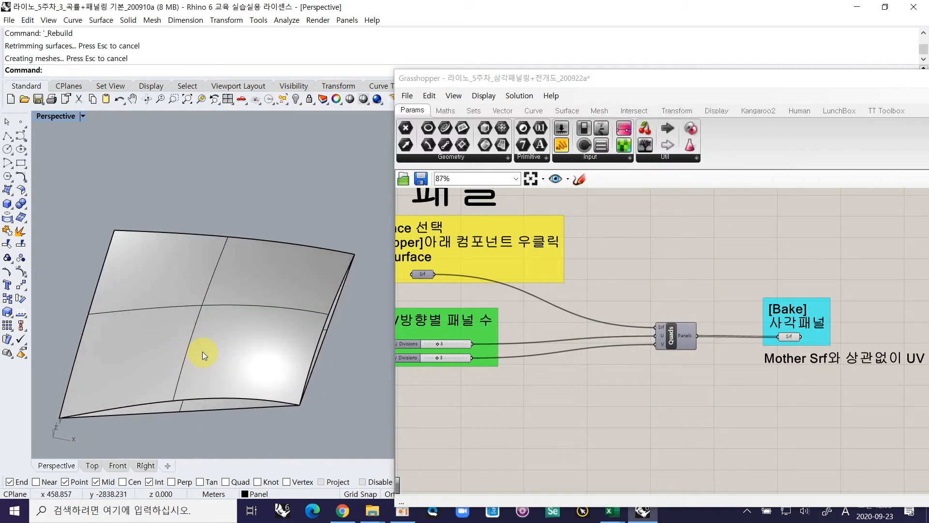
pyautogui.write('hs')
pyautogui.press('Return')
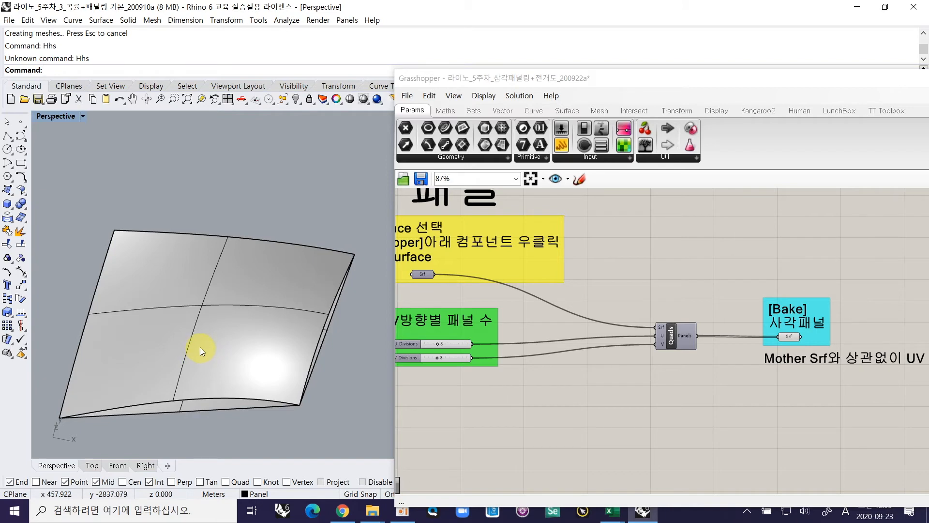
pyautogui.write('HS')
pyautogui.press('Return')
# Inspect the copied curved panel against the fourth-column quad panels and select the straight-edged quad panel it overlaps
pyautogui.moveTo(199, 348); pyautogui.dragTo(214, 310, button='right')
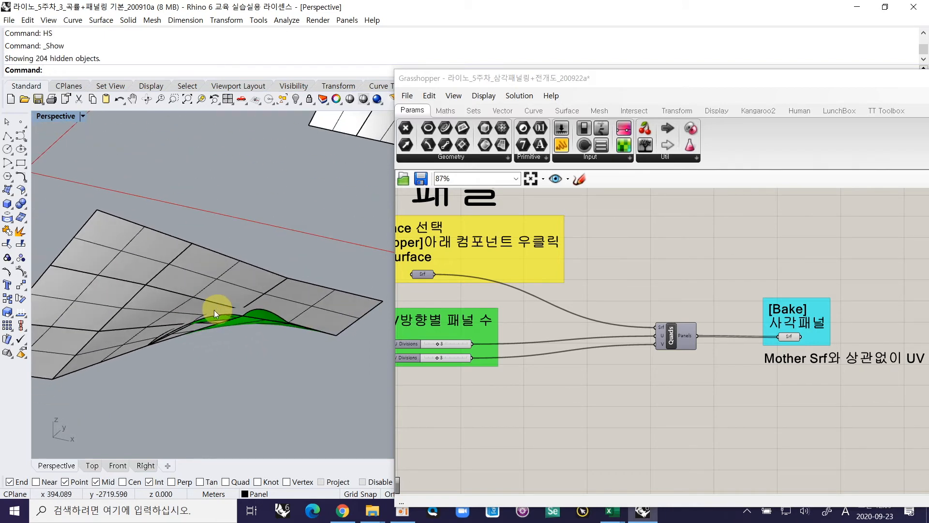
pyautogui.moveTo(117, 321); pyautogui.dragTo(171, 346, button='right')
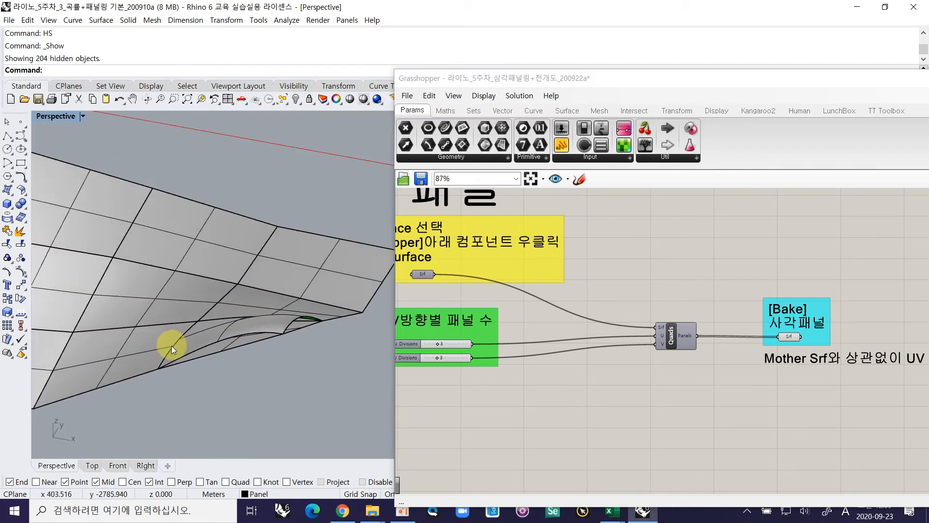
pyautogui.moveTo(110, 329); pyautogui.dragTo(208, 362, button='right')
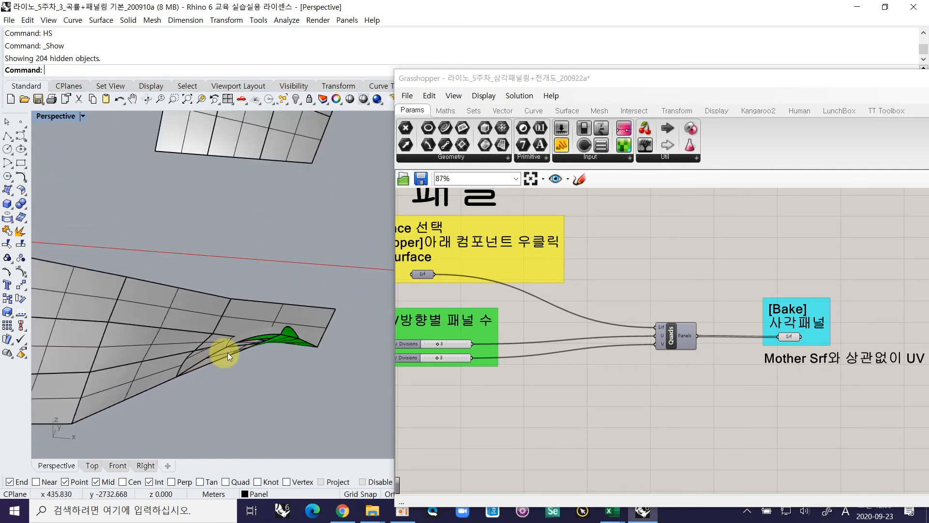
pyautogui.keyDown('shift'); pyautogui.moveTo(252, 347); pyautogui.dragTo(209, 357, button='right'); pyautogui.keyUp('shift')
pyautogui.keyDown('ctrl'); pyautogui.keyDown('shift'); pyautogui.click(262, 317); pyautogui.keyUp('shift'); pyautogui.keyUp('ctrl')
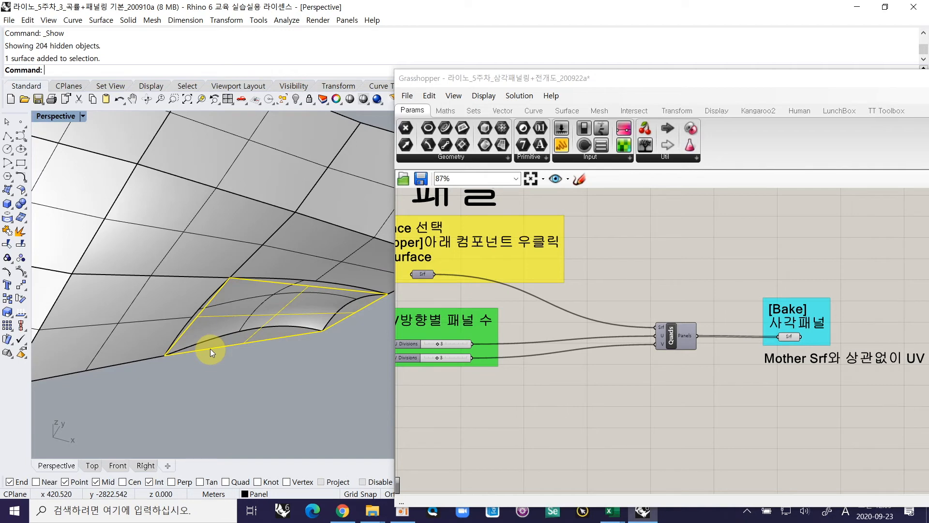
# Delete the copied curved panel that overlaps the quad panels of the wavy surface in the fourth column
pyautogui.moveTo(211, 344); pyautogui.dragTo(226, 380, button='right')
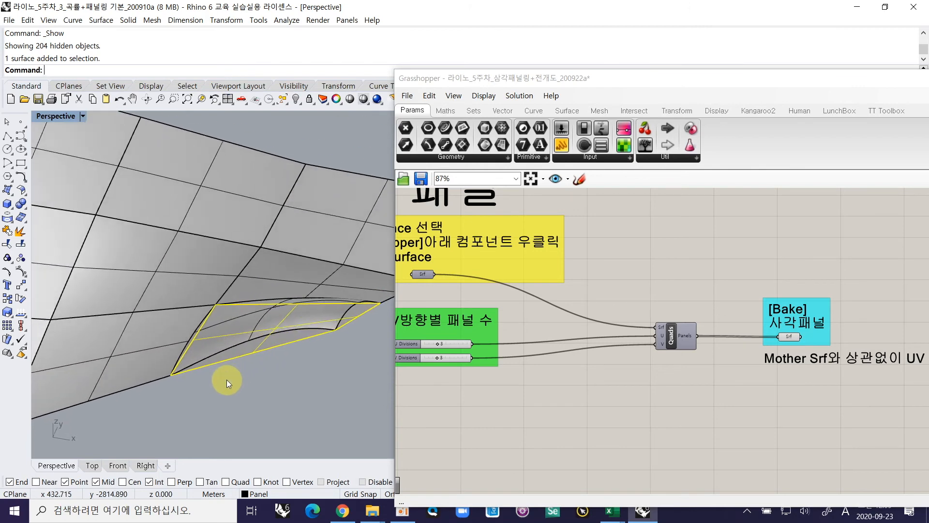
pyautogui.scroll(-5, 226, 380)
pyautogui.scroll(-3, 227, 379)
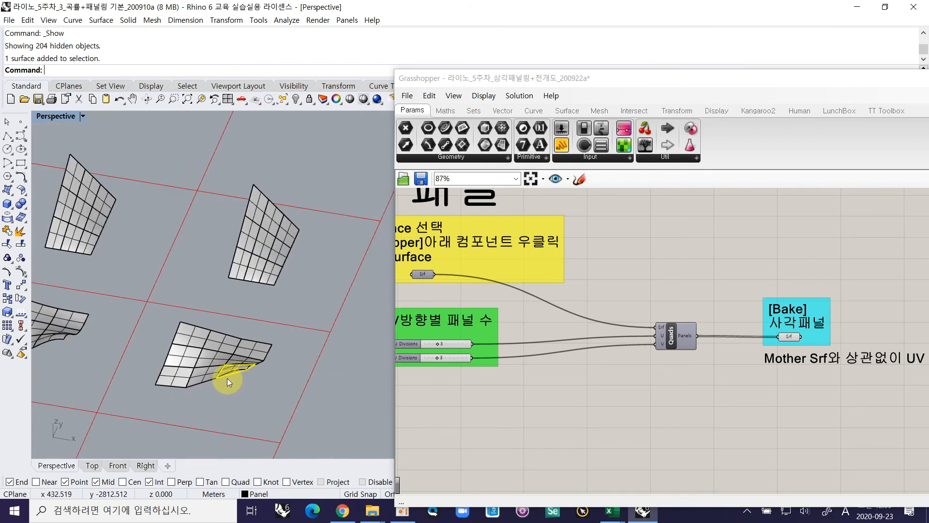
pyautogui.moveTo(564, 310); pyautogui.dragTo(677, 350, button='right')
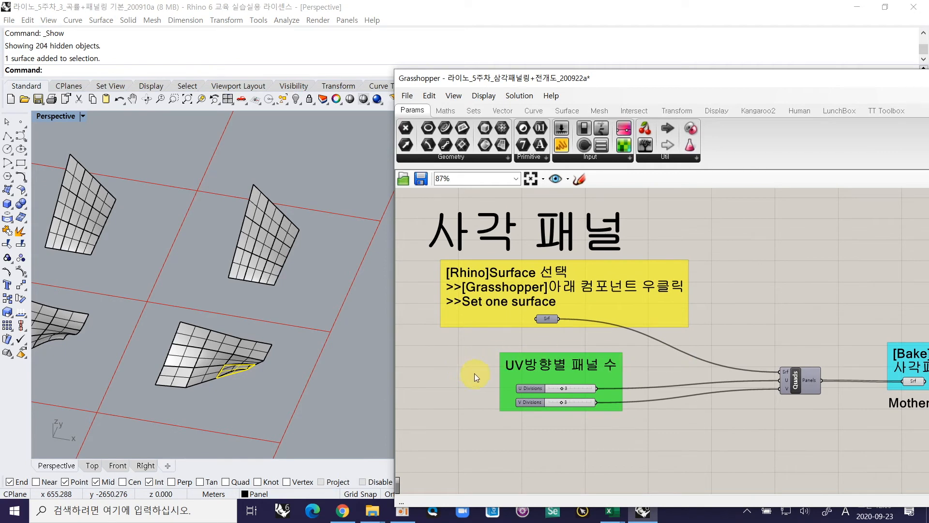
pyautogui.scroll(5, 228, 368)
pyautogui.click(234, 367)
pyautogui.press('Delete')
pyautogui.scroll(-5, 272, 376)
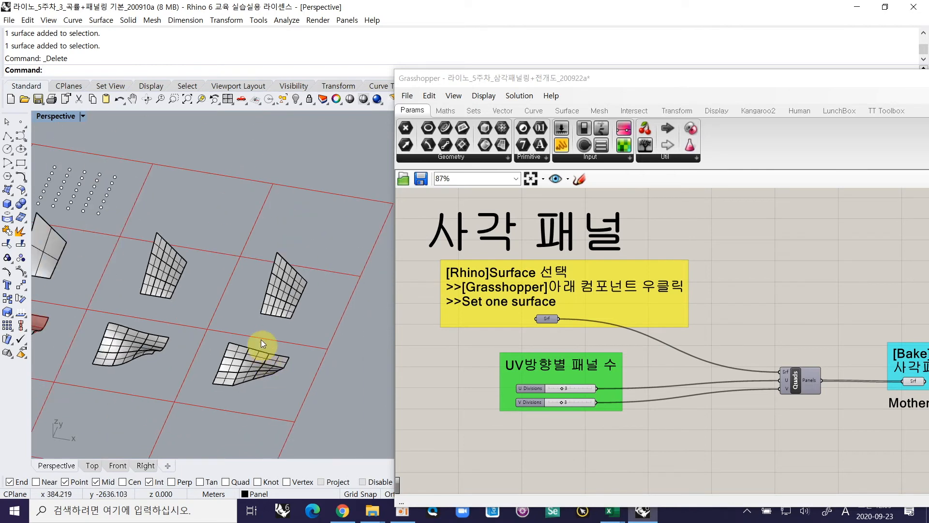
# Select the third- and fourth-column panel groups in turn to compare the curved and quad panelings
pyautogui.moveTo(160, 231); pyautogui.dragTo(235, 301)
pyautogui.moveTo(264, 251); pyautogui.dragTo(353, 331)
pyautogui.keyDown('ctrl'); pyautogui.moveTo(352, 331); pyautogui.dragTo(213, 216, button='right'); pyautogui.keyUp('ctrl')
pyautogui.click(260, 235)
pyautogui.moveTo(214, 216); pyautogui.dragTo(336, 326)
pyautogui.moveTo(190, 318); pyautogui.dragTo(320, 420)
# Pick individual panels of the trapezoidal surface one by one to examine how it is divided
pyautogui.keyDown('ctrl'); pyautogui.moveTo(314, 419); pyautogui.dragTo(174, 233, button='right'); pyautogui.keyUp('ctrl')
pyautogui.click(165, 183)
pyautogui.click(155, 222)
pyautogui.click(147, 258)
pyautogui.click(161, 271)
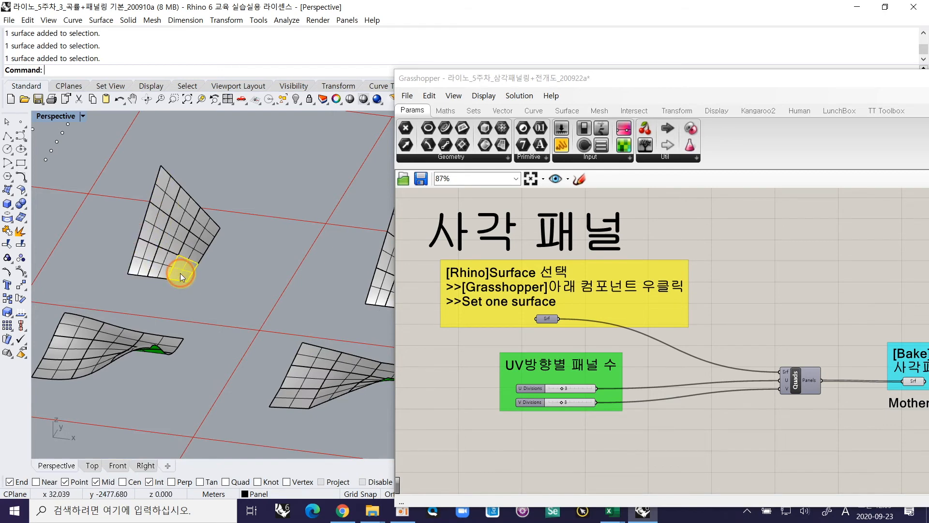
pyautogui.click(197, 255)
pyautogui.moveTo(203, 243)
pyautogui.mouseDown(button='right')
pyautogui.moveTo(127, 342)
pyautogui.moveTo(114, 321)
pyautogui.moveTo(188, 318)
pyautogui.mouseUp(button='right')
pyautogui.keyDown('ctrl'); pyautogui.keyDown('shift'); pyautogui.moveTo(161, 346); pyautogui.dragTo(245, 288, button='right'); pyautogui.keyUp('shift'); pyautogui.keyUp('ctrl')
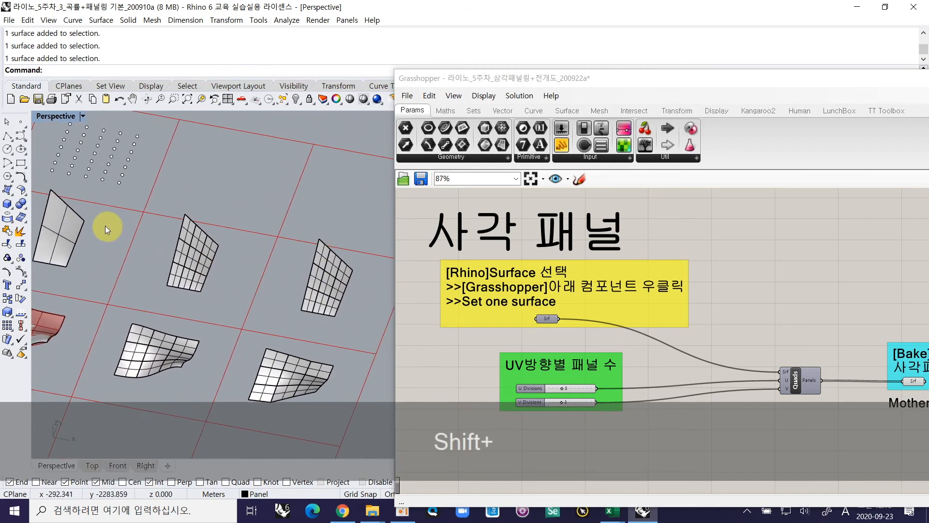
# Clear the input surface values from both the quad panel and curved panel definitions in Grasshopper
pyautogui.keyDown('shift'); pyautogui.moveTo(107, 229); pyautogui.dragTo(239, 237, button='right'); pyautogui.keyUp('shift')
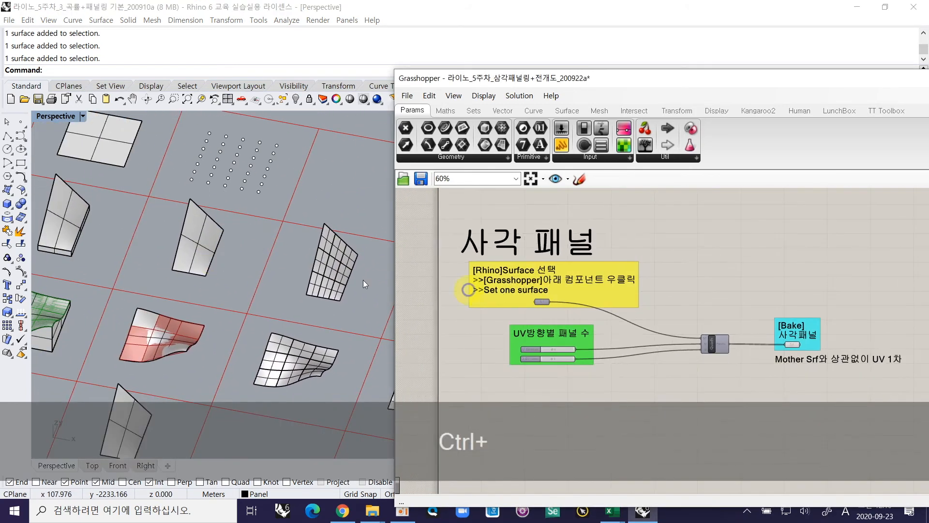
pyautogui.keyDown('ctrl'); pyautogui.moveTo(224, 321); pyautogui.dragTo(261, 294, button='right'); pyautogui.keyUp('ctrl')
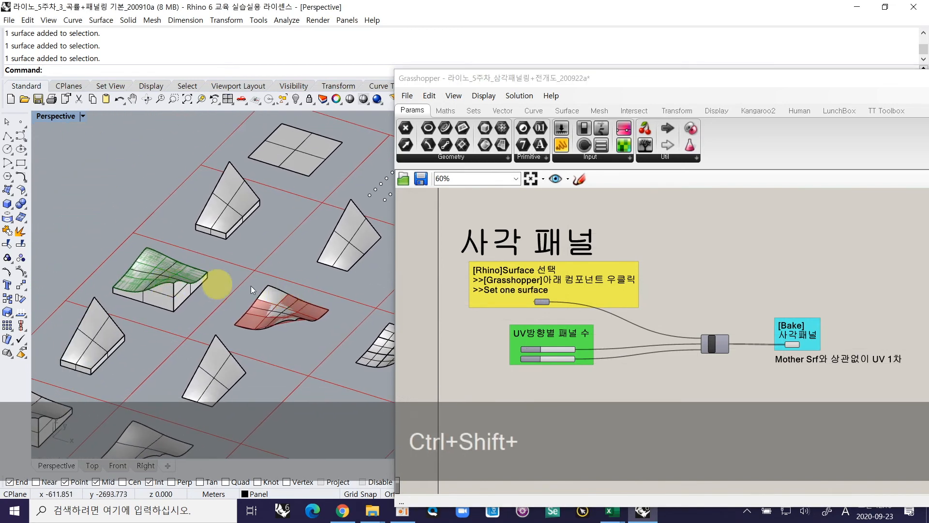
pyautogui.rightClick(544, 303)
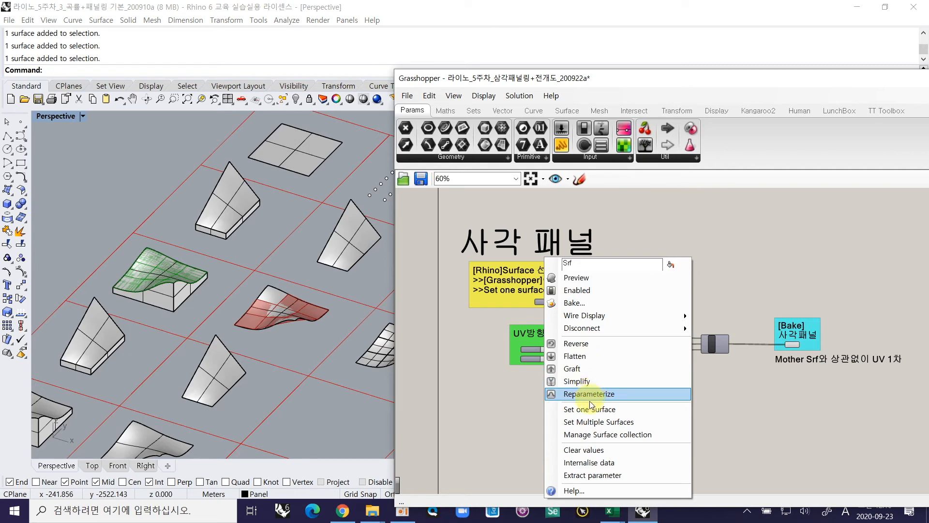
pyautogui.click(598, 450)
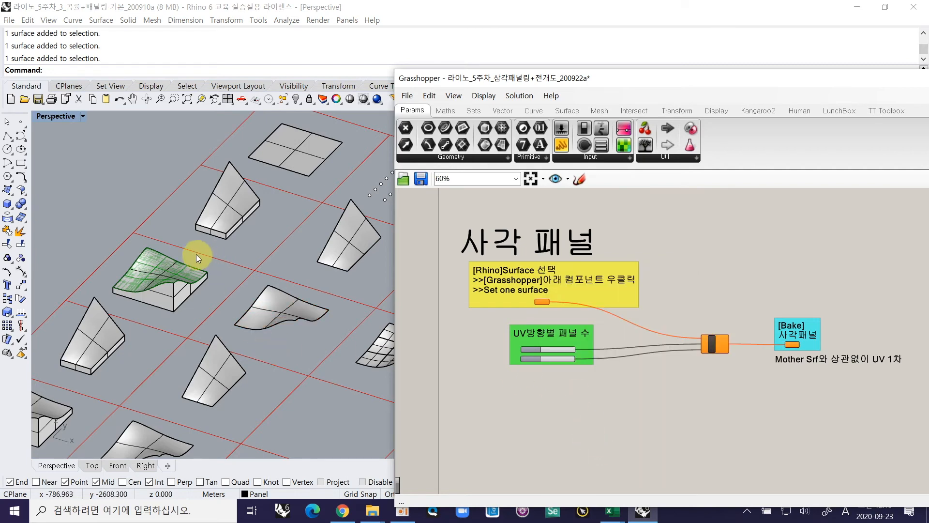
pyautogui.click(174, 269)
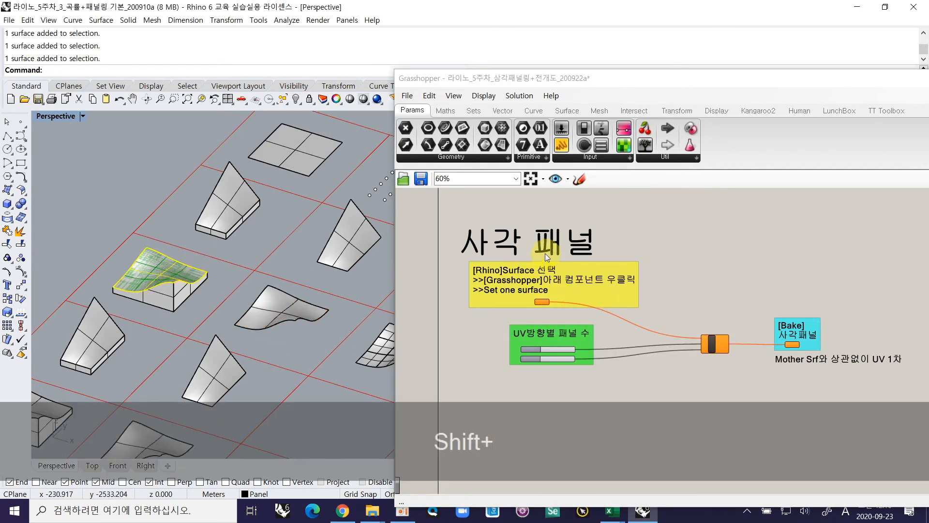
pyautogui.keyDown('shift'); pyautogui.moveTo(545, 254); pyautogui.dragTo(555, 427, button='right'); pyautogui.keyUp('shift')
pyautogui.rightClick(547, 238)
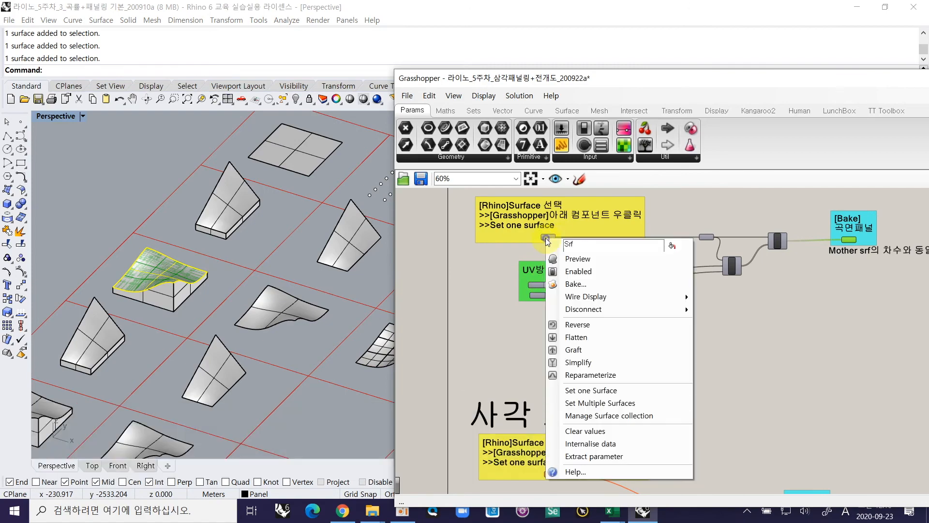
pyautogui.click(600, 433)
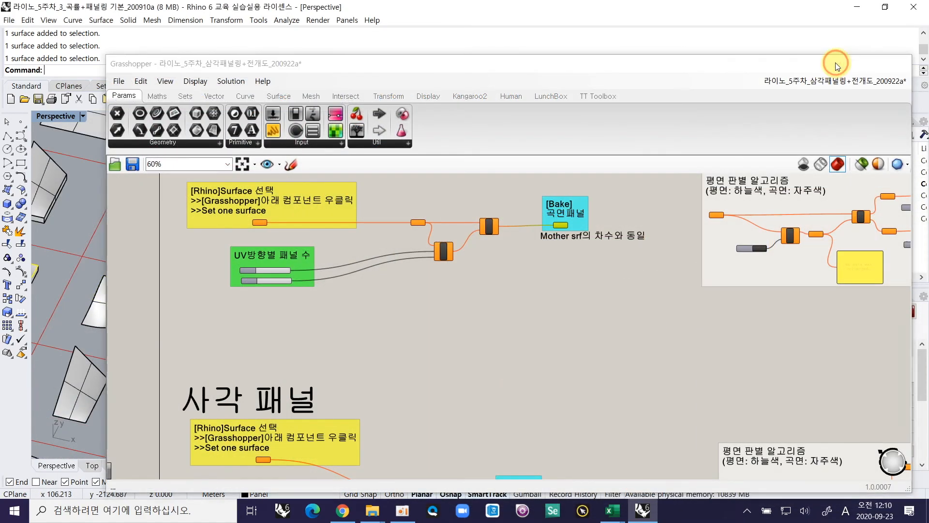
# Collapse the Grasshopper window and run Curvature Analysis on the undivided trapezoidal surface in the second column of the first surface row
pyautogui.click(838, 64)
pyautogui.moveTo(341, 327); pyautogui.dragTo(294, 254, button='right')
pyautogui.click(294, 254)
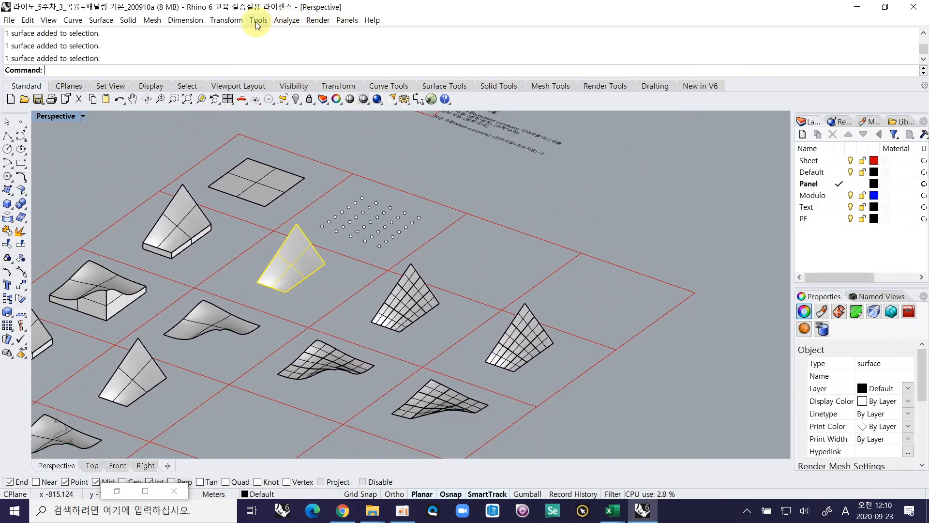
pyautogui.click(287, 20)
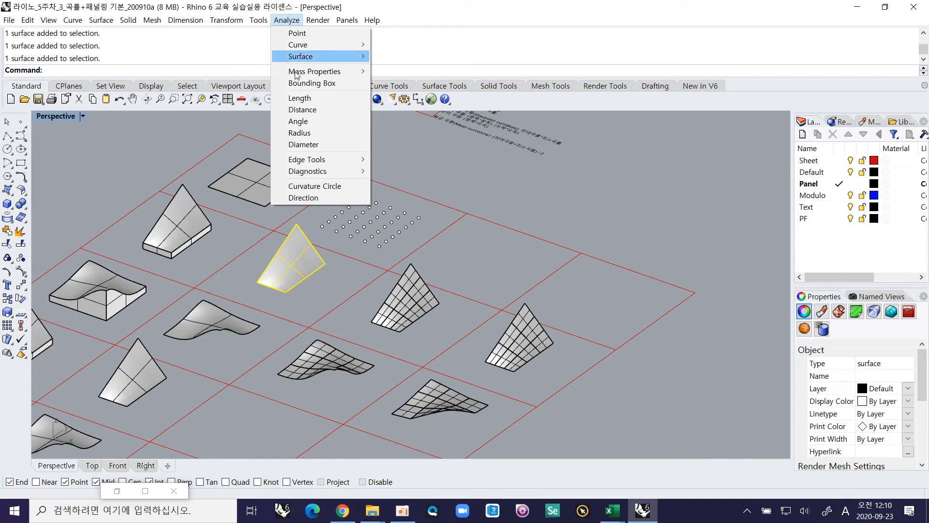
pyautogui.moveTo(312, 53)
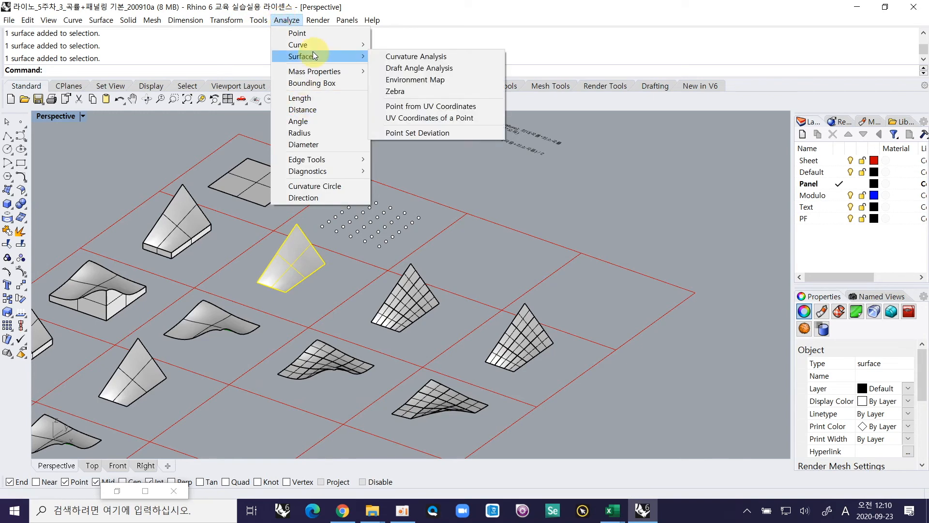
pyautogui.click(401, 56)
pyautogui.moveTo(256, 246); pyautogui.dragTo(318, 305, button='right')
pyautogui.keyDown('ctrl'); pyautogui.moveTo(283, 206); pyautogui.dragTo(144, 170, button='right'); pyautogui.keyUp('ctrl')
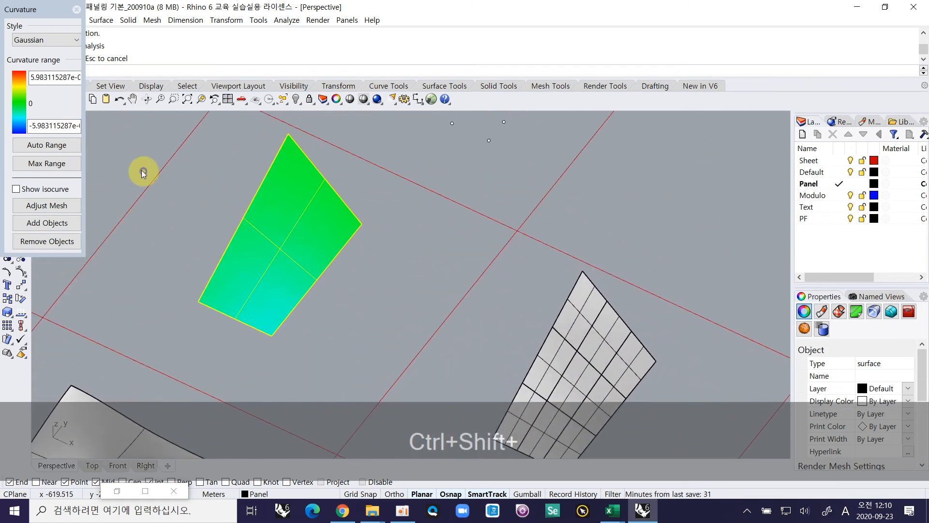
# Set the Gaussian curvature range automatically and examine the color distribution on the trapezoidal surface
pyautogui.click(66, 145)
pyautogui.moveTo(259, 292); pyautogui.dragTo(338, 241, button='right')
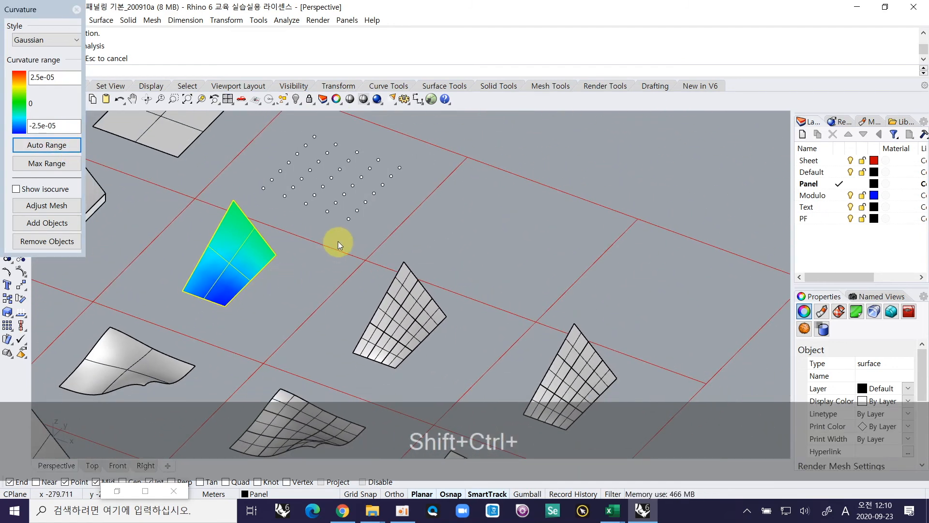
pyautogui.click(339, 238)
pyautogui.moveTo(265, 269)
pyautogui.keyDown('ctrl'); pyautogui.mouseDown(button='right')
pyautogui.moveTo(210, 268)
pyautogui.moveTo(222, 228)
pyautogui.moveTo(251, 274)
pyautogui.moveTo(268, 279)
pyautogui.mouseUp(button='right'); pyautogui.keyUp('ctrl')
pyautogui.click(268, 279)
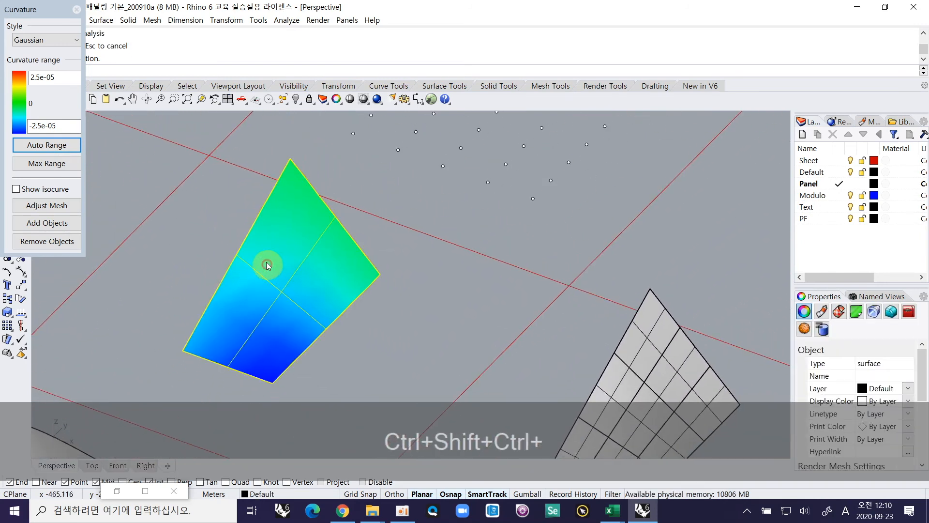
pyautogui.scroll(-8, 266, 263)
# Add the nine curved panels of the trapezoidal surface in the third column to the curvature analysis
pyautogui.moveTo(383, 251); pyautogui.dragTo(498, 390)
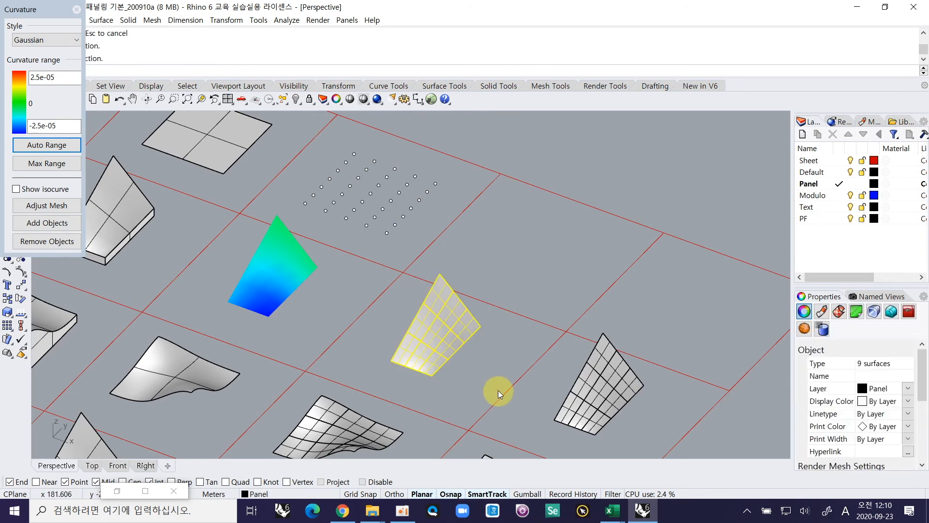
pyautogui.click(60, 225)
pyautogui.moveTo(441, 343); pyautogui.dragTo(407, 234, button='right')
# Add the nine quad panels in the fourth column to the curvature analysis and compare all three trapezoidal versions
pyautogui.moveTo(408, 234); pyautogui.dragTo(562, 390)
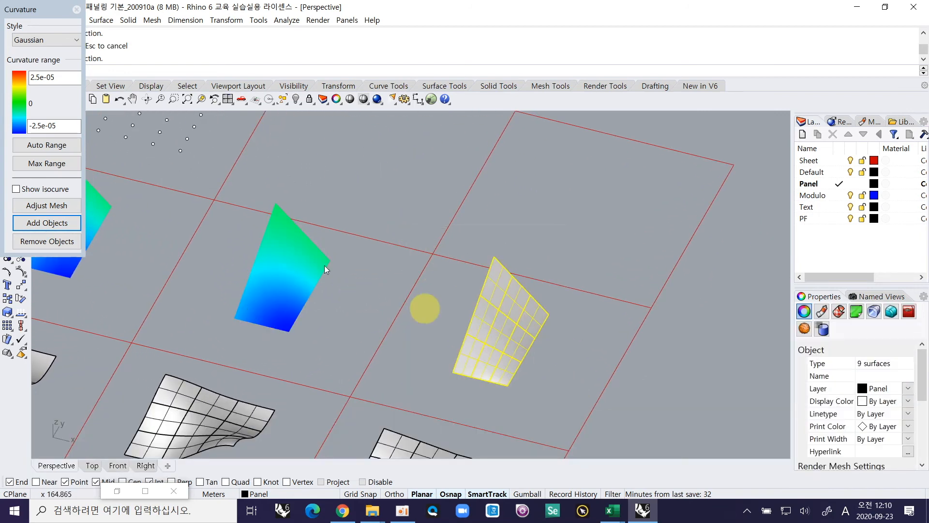
pyautogui.click(58, 220)
pyautogui.moveTo(448, 308); pyautogui.dragTo(425, 315, button='right')
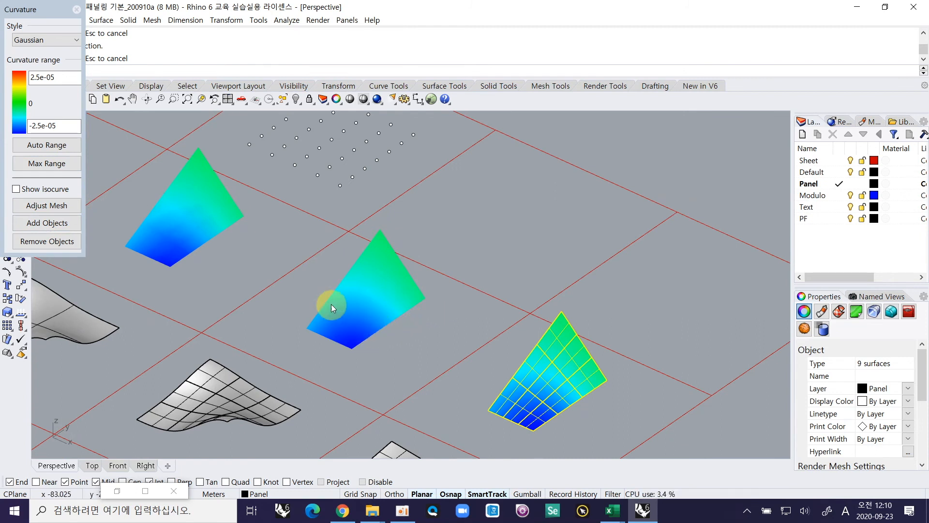
pyautogui.moveTo(538, 439); pyautogui.dragTo(552, 433, button='right')
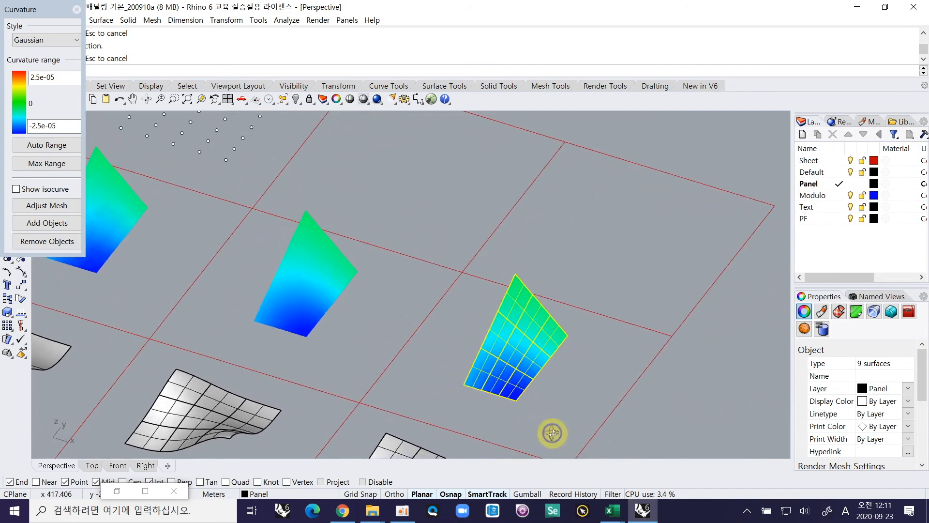
pyautogui.keyDown('ctrl'); pyautogui.scroll(8, 513, 381); pyautogui.keyUp('ctrl')
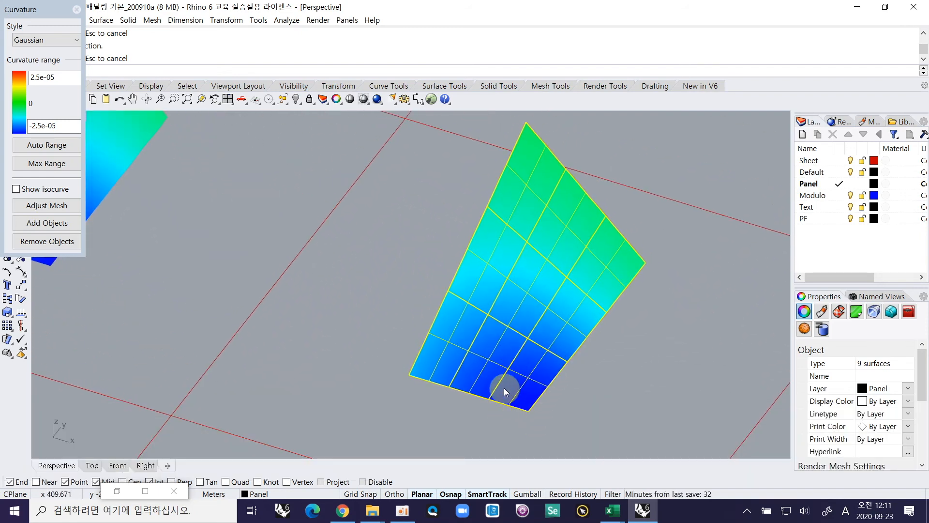
pyautogui.keyDown('ctrl'); pyautogui.scroll(-5, 498, 371); pyautogui.keyUp('ctrl')
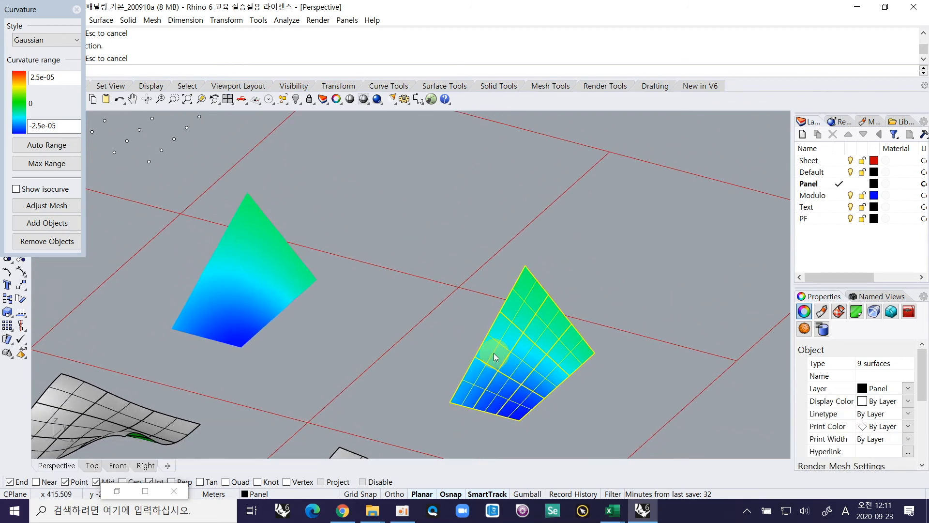
pyautogui.keyDown('ctrl'); pyautogui.scroll(-5, 321, 336); pyautogui.keyUp('ctrl')
pyautogui.keyDown('shift'); pyautogui.moveTo(253, 327); pyautogui.dragTo(406, 321, button='right'); pyautogui.keyUp('shift')
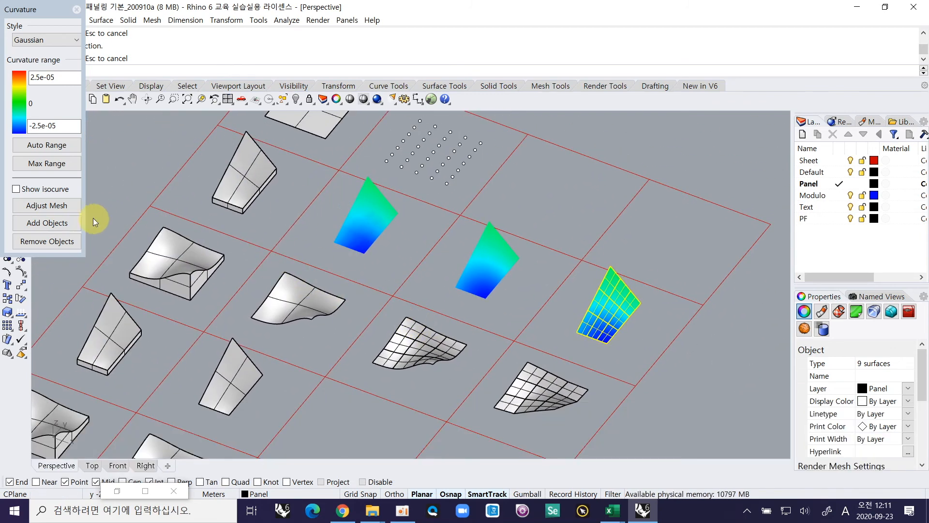
# Remove the trapezoidal surface and both of its panel groups from the curvature analysis and deselect them
pyautogui.click(353, 224)
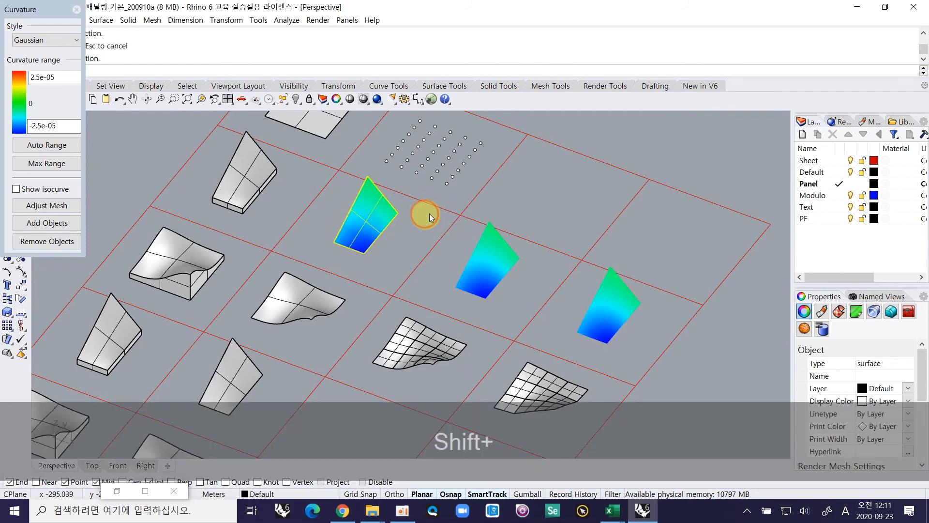
pyautogui.keyDown('shift'); pyautogui.moveTo(429, 214); pyautogui.dragTo(540, 309); pyautogui.keyUp('shift')
pyautogui.keyDown('shift'); pyautogui.moveTo(561, 232); pyautogui.dragTo(680, 365); pyautogui.keyUp('shift')
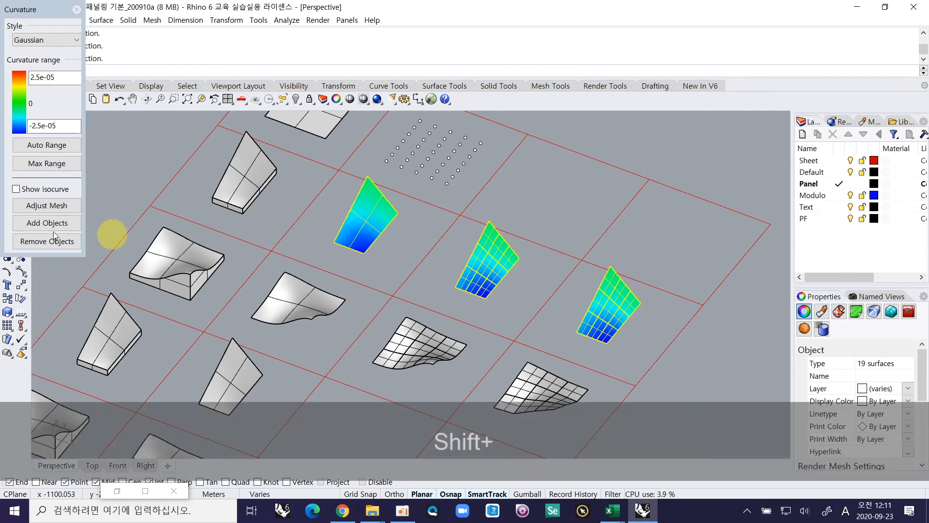
pyautogui.click(56, 240)
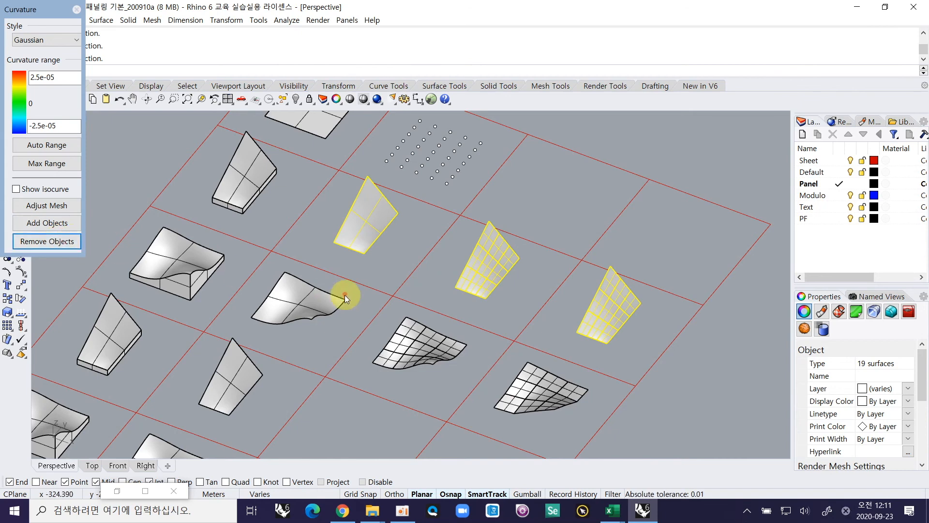
pyautogui.click(268, 269)
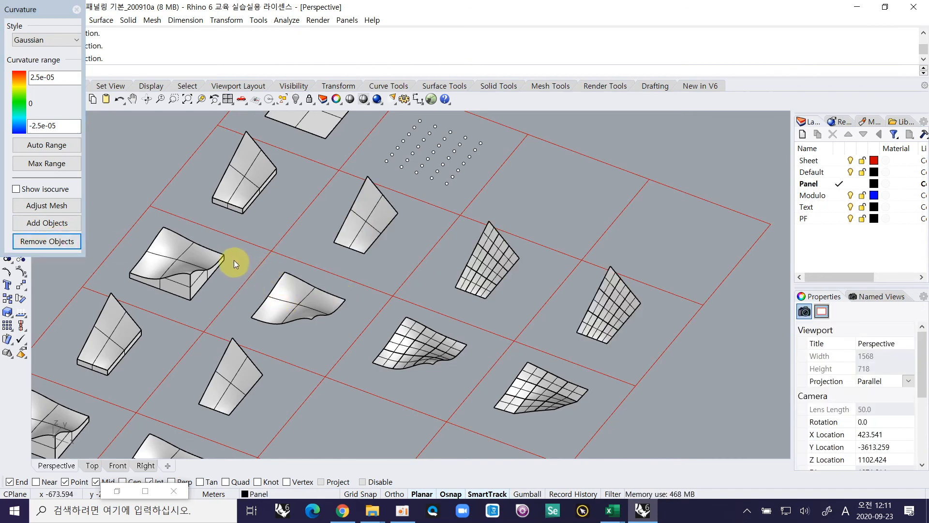
# Add the undivided wavy surface together with its curved and quad panel groups to the curvature analysis
pyautogui.moveTo(234, 258); pyautogui.dragTo(342, 341)
pyautogui.click(316, 304)
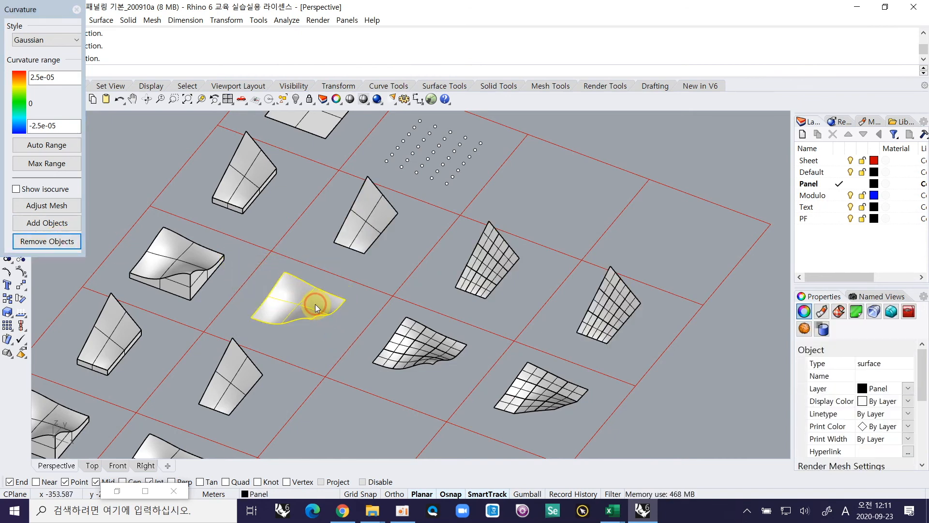
pyautogui.keyDown('shift'); pyautogui.moveTo(352, 310); pyautogui.dragTo(481, 386); pyautogui.keyUp('shift')
pyautogui.keyDown('shift'); pyautogui.moveTo(478, 352); pyautogui.dragTo(607, 425); pyautogui.keyUp('shift')
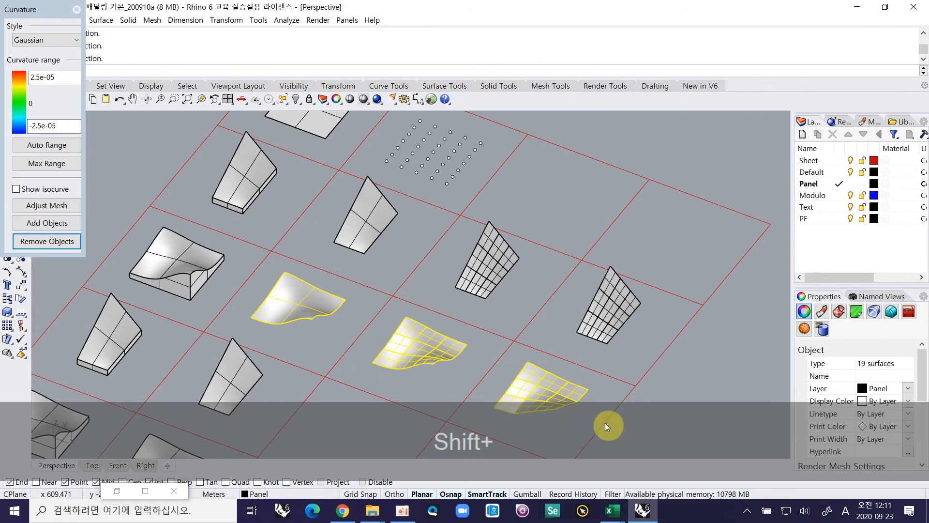
pyautogui.click(53, 222)
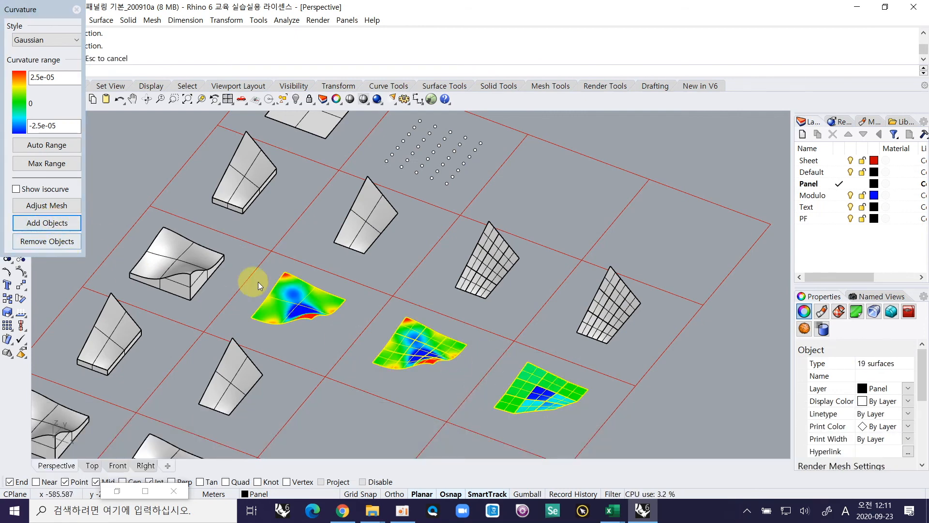
# Reset the Gaussian curvature range automatically and compare the wavy surface's colors with its curved and quad panels
pyautogui.click(60, 151)
pyautogui.moveTo(275, 321); pyautogui.dragTo(299, 336, button='right')
pyautogui.click(295, 373)
pyautogui.keyDown('ctrl'); pyautogui.moveTo(276, 379); pyautogui.dragTo(276, 323, button='right'); pyautogui.keyUp('ctrl')
pyautogui.keyDown('shift'); pyautogui.moveTo(373, 324); pyautogui.dragTo(277, 299, button='right'); pyautogui.keyUp('shift')
pyautogui.click(225, 265)
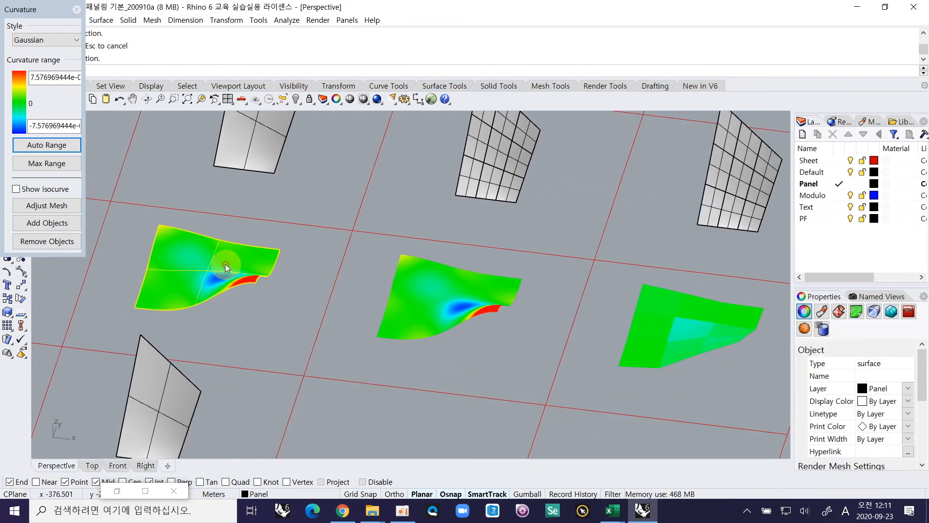
pyautogui.click(288, 305)
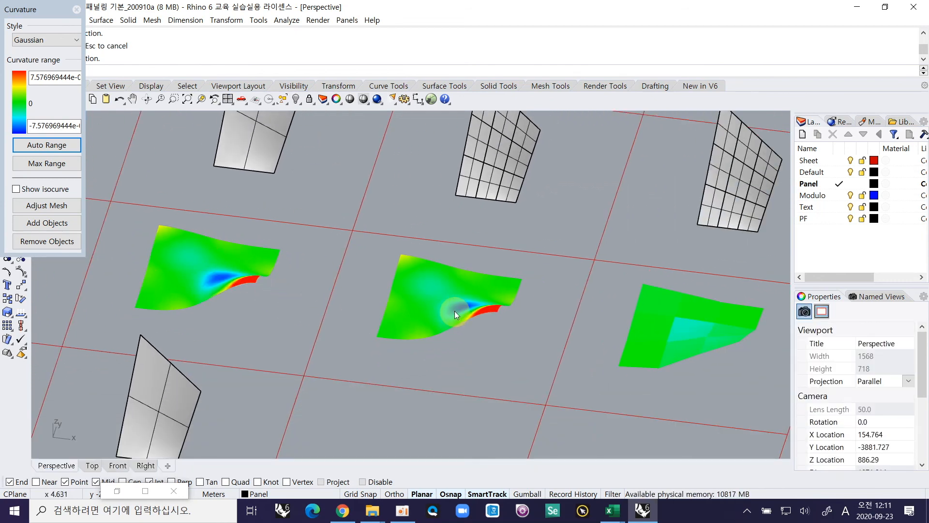
# Examine the Gaussian curvature colors of the wavy surface's curved panels by picking individual panels
pyautogui.moveTo(455, 312)
pyautogui.mouseDown(button='right')
pyautogui.moveTo(461, 326)
pyautogui.moveTo(444, 324)
pyautogui.mouseUp(button='right')
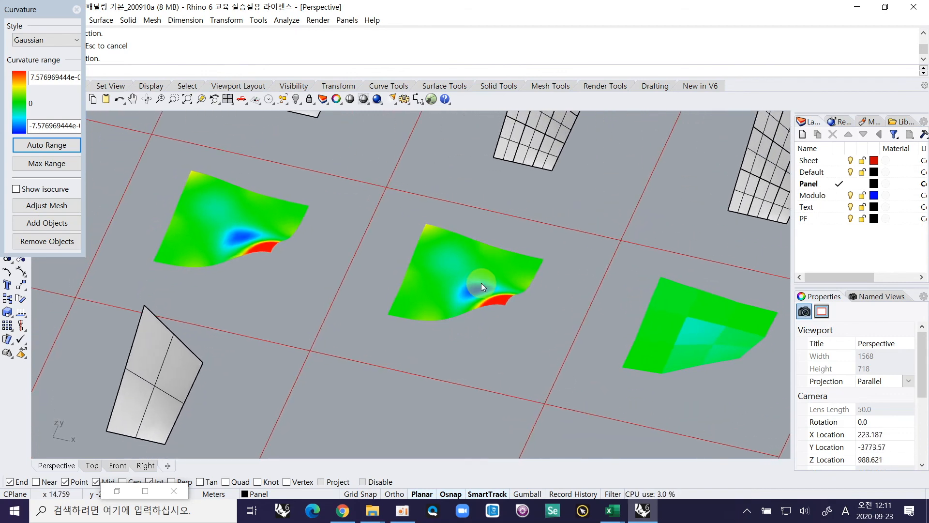
pyautogui.click(437, 301)
pyautogui.click(417, 301)
pyautogui.click(425, 267)
pyautogui.click(494, 323)
pyautogui.moveTo(458, 322); pyautogui.dragTo(487, 325, button='right')
pyautogui.scroll(4, 561, 322)
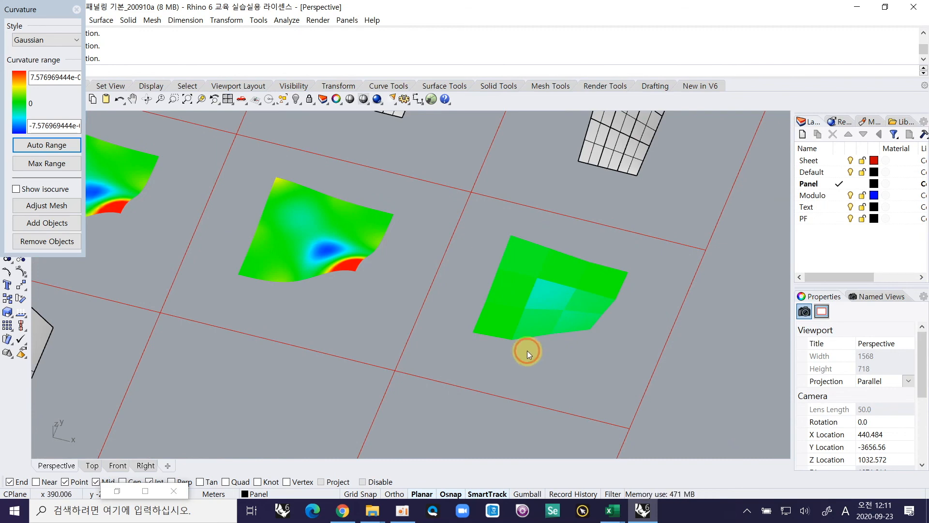
# Inspect the individual quad panels of the wavy surface from an oblique angle and compare their Gaussian curvature colors
pyautogui.moveTo(427, 214); pyautogui.dragTo(680, 369)
pyautogui.moveTo(543, 348); pyautogui.dragTo(611, 311, button='right')
pyautogui.click(546, 329)
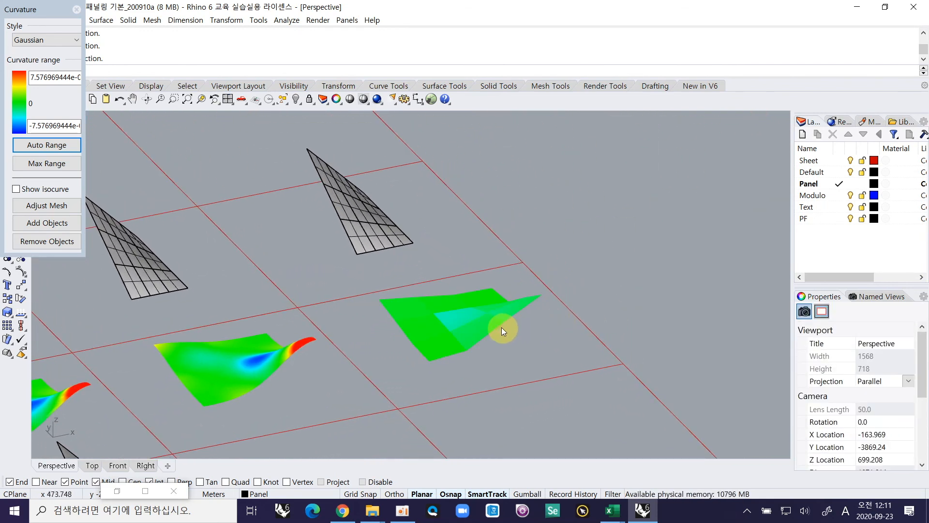
pyautogui.click(469, 339)
pyautogui.click(428, 329)
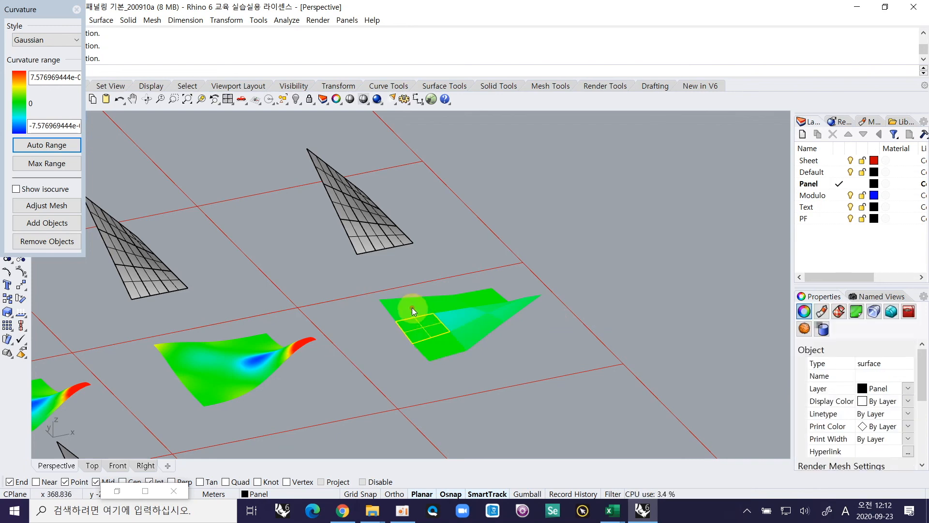
pyautogui.moveTo(500, 321)
pyautogui.mouseDown(button='right')
pyautogui.moveTo(492, 337)
pyautogui.moveTo(496, 330)
pyautogui.mouseUp(button='right')
pyautogui.click(522, 277)
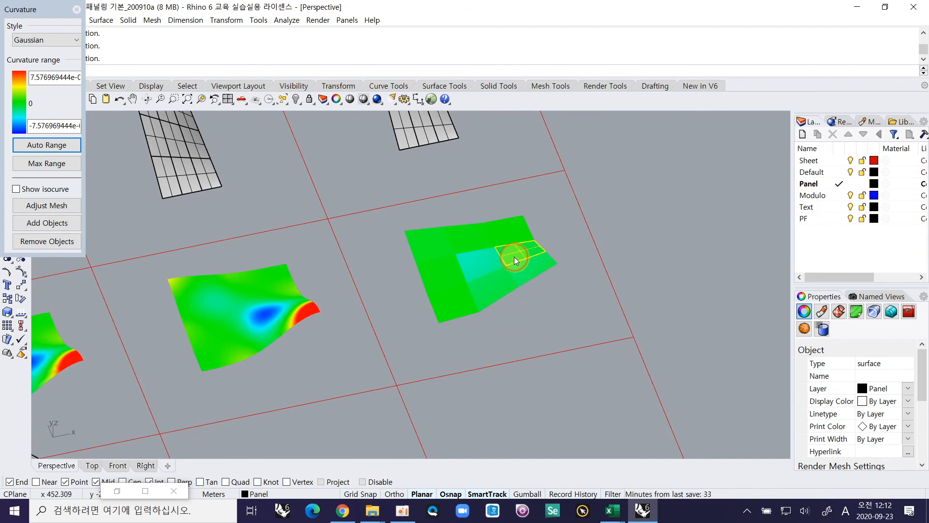
pyautogui.click(514, 256)
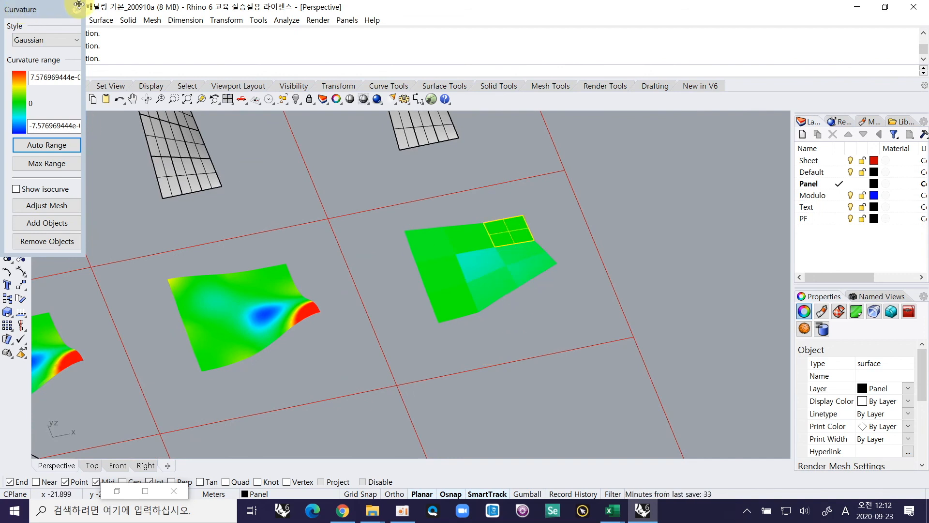